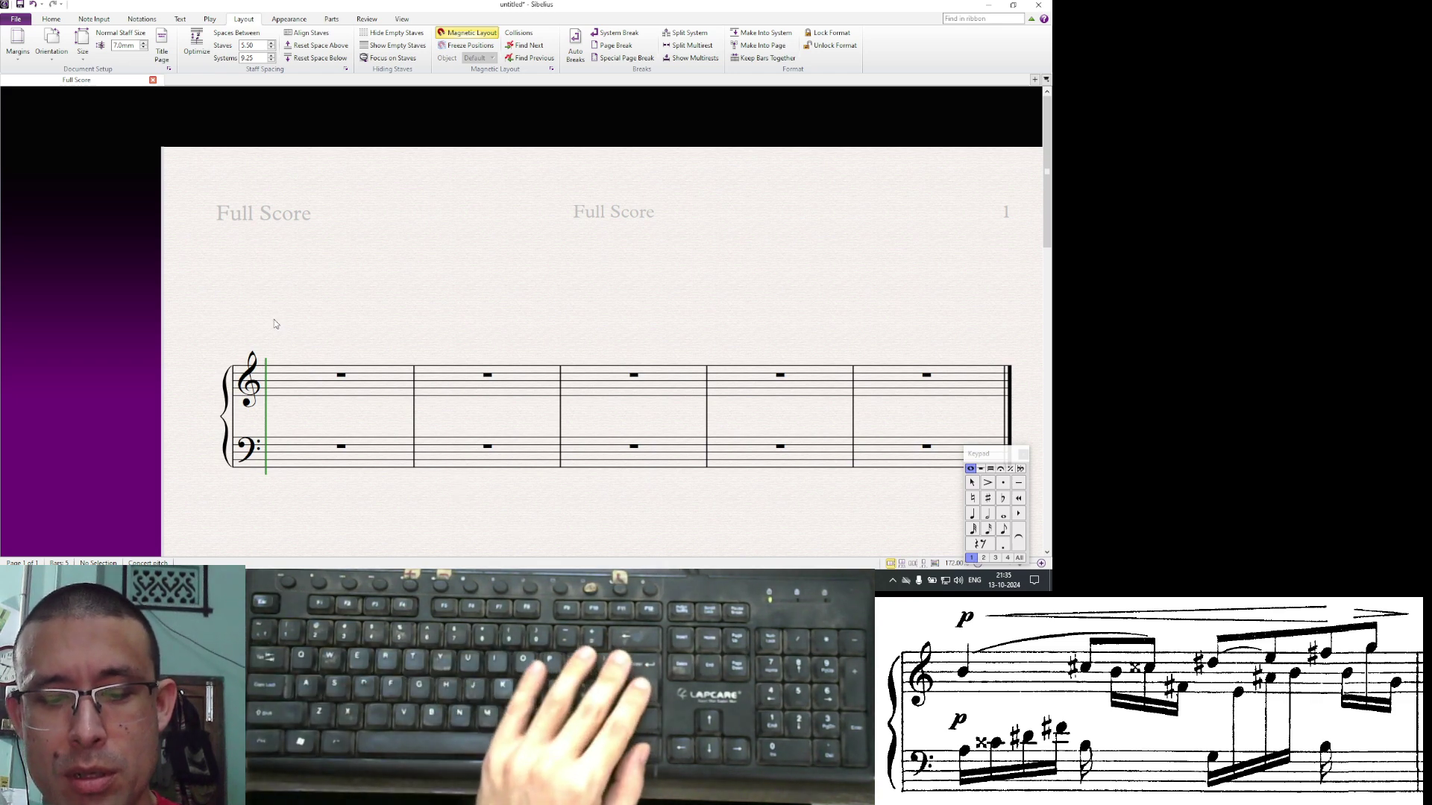
# Step: Browse to Documents > Scores > Sibelius Example Scores and select Advanced Notation 1.sib to open
pyautogui.hotkey('ctrl', 'o')
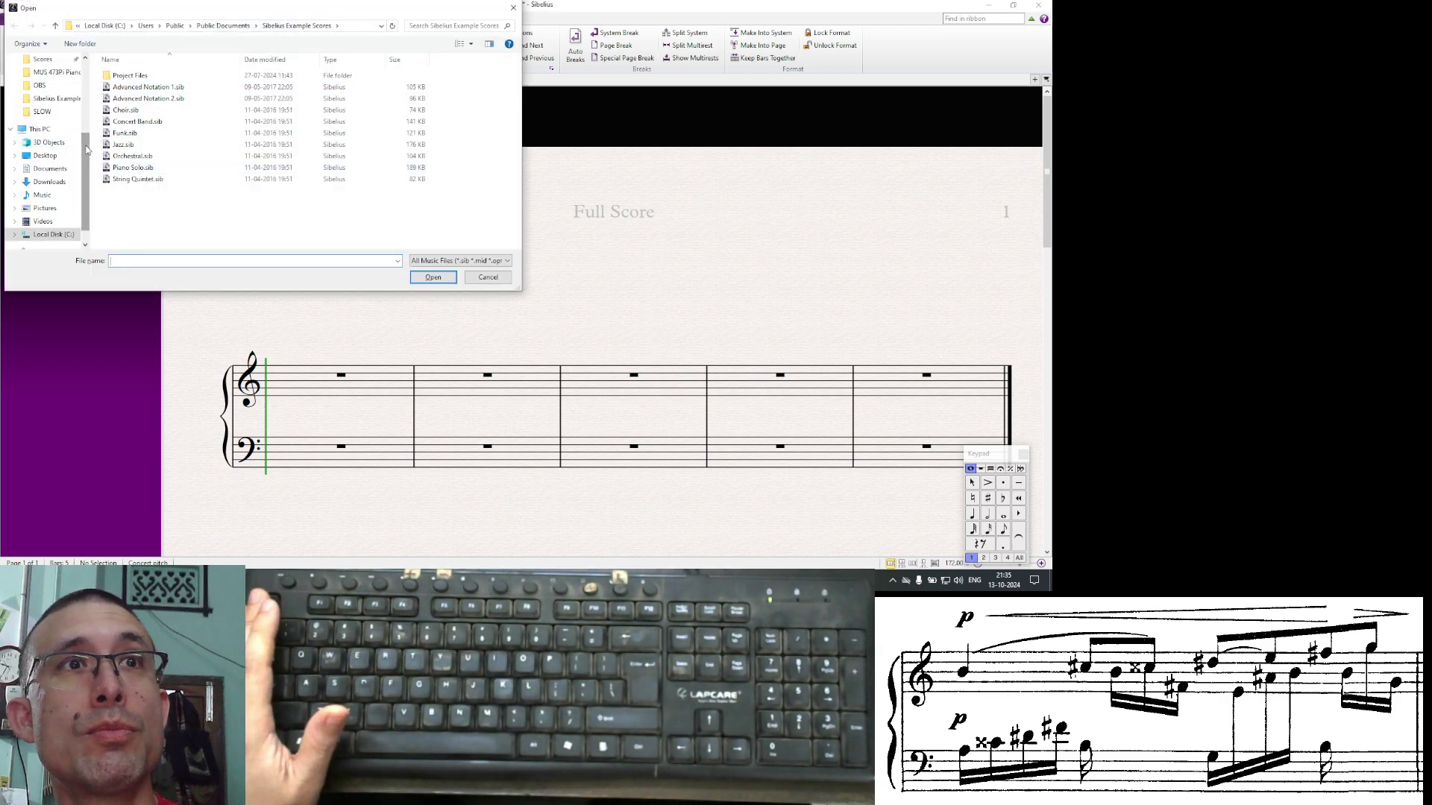
pyautogui.scroll(2, 89, 142)
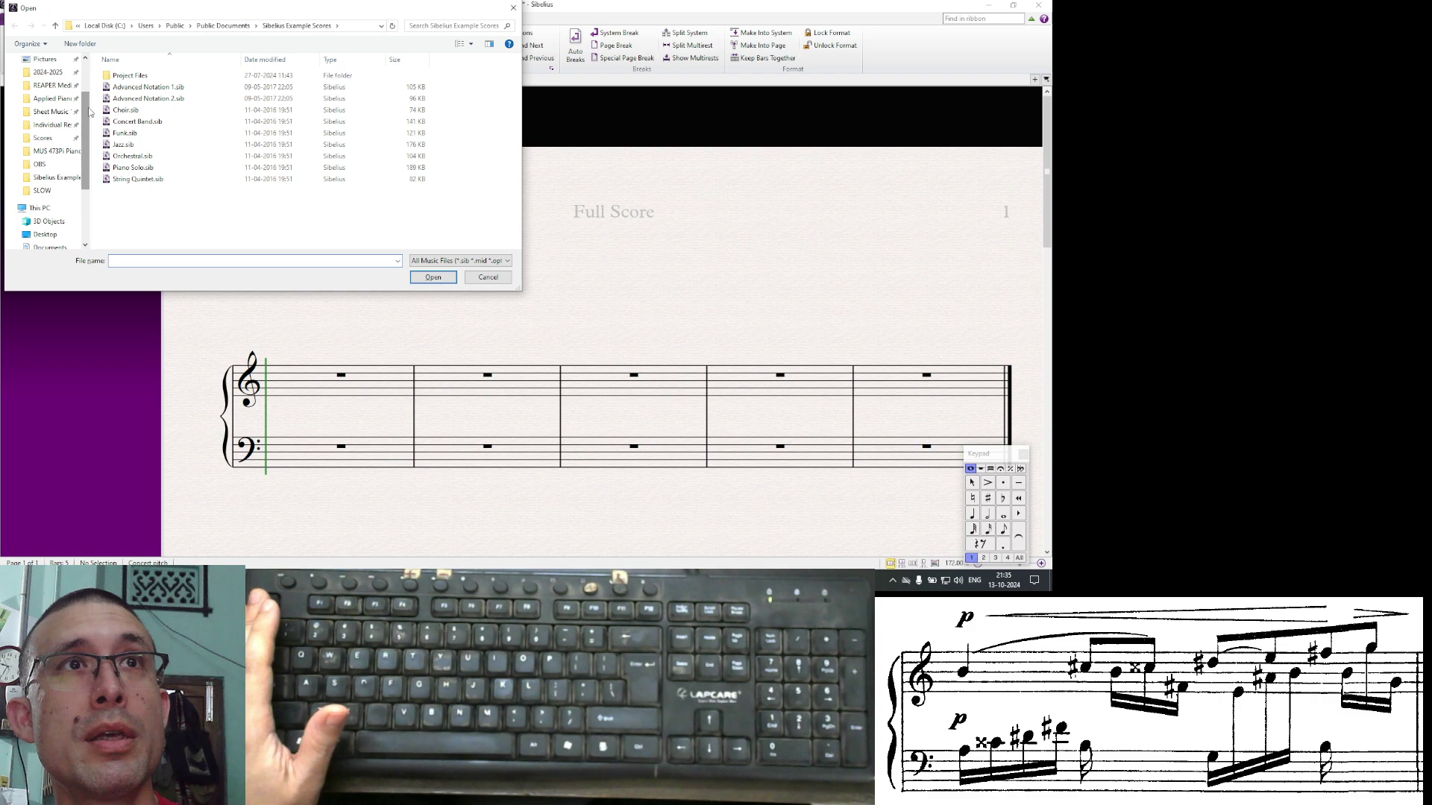
pyautogui.scroll(1, 89, 112)
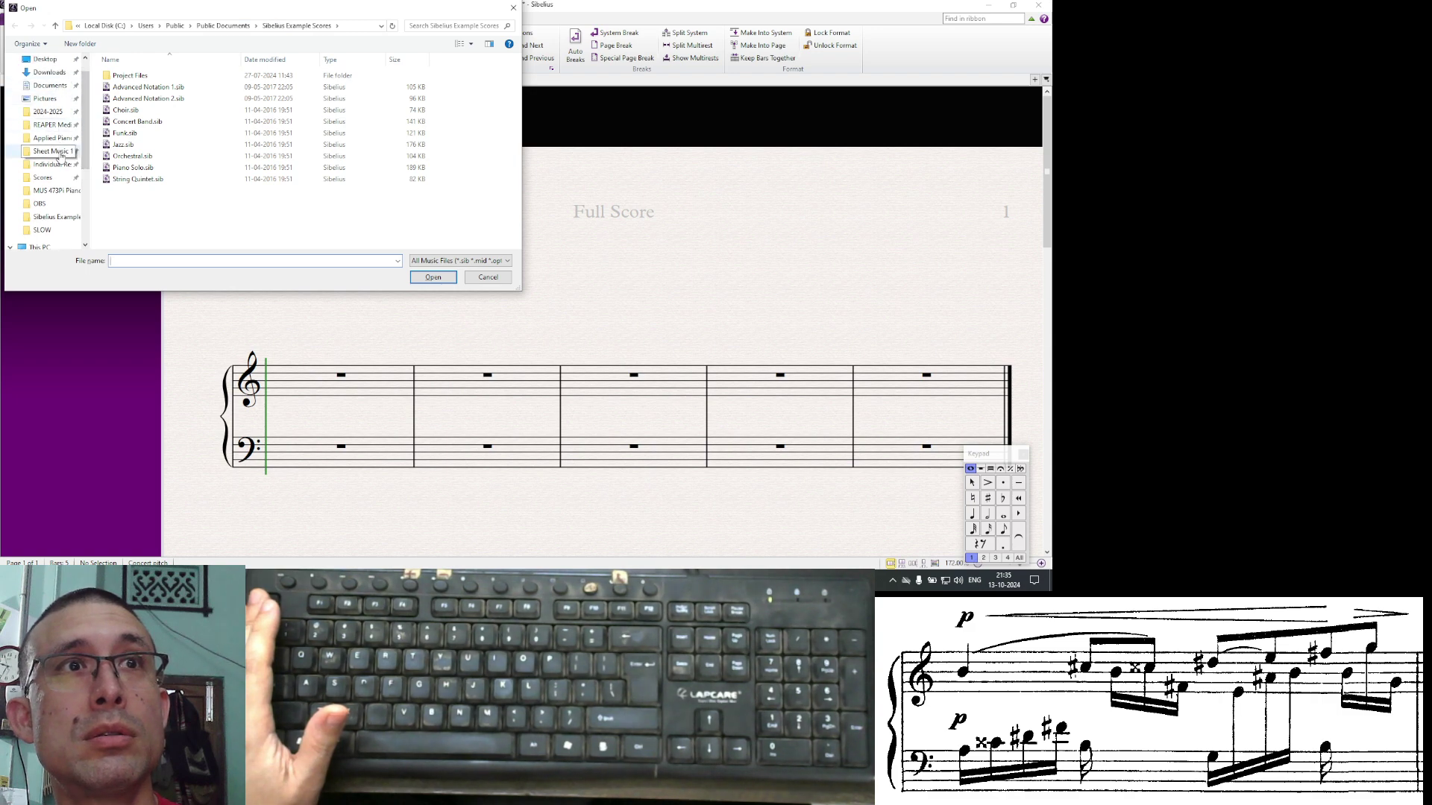
pyautogui.click(52, 85)
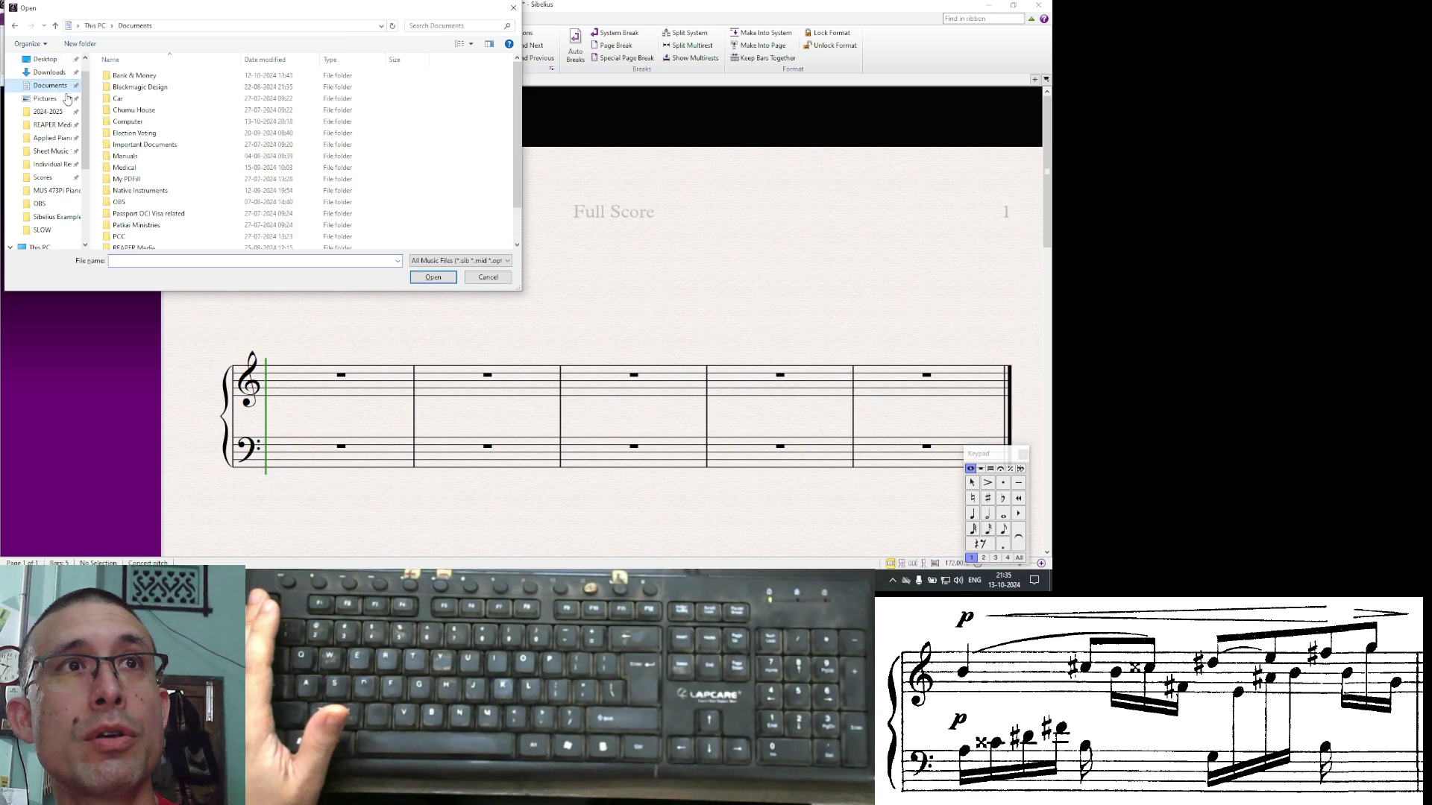
pyautogui.click(131, 238)
pyautogui.scroll(-1, 138, 224)
pyautogui.doubleClick(124, 231)
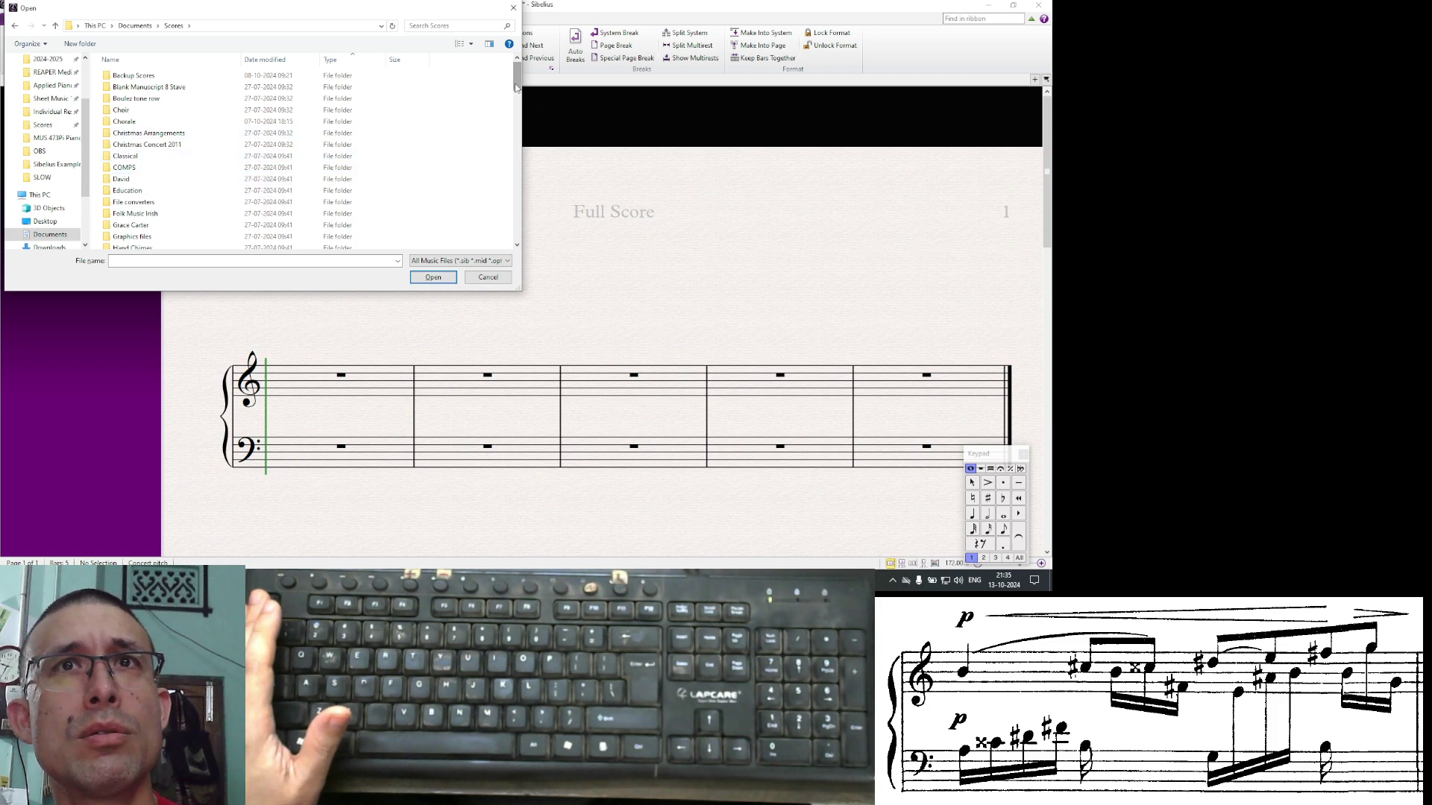
pyautogui.moveTo(516, 87); pyautogui.dragTo(521, 152)
pyautogui.click(203, 203)
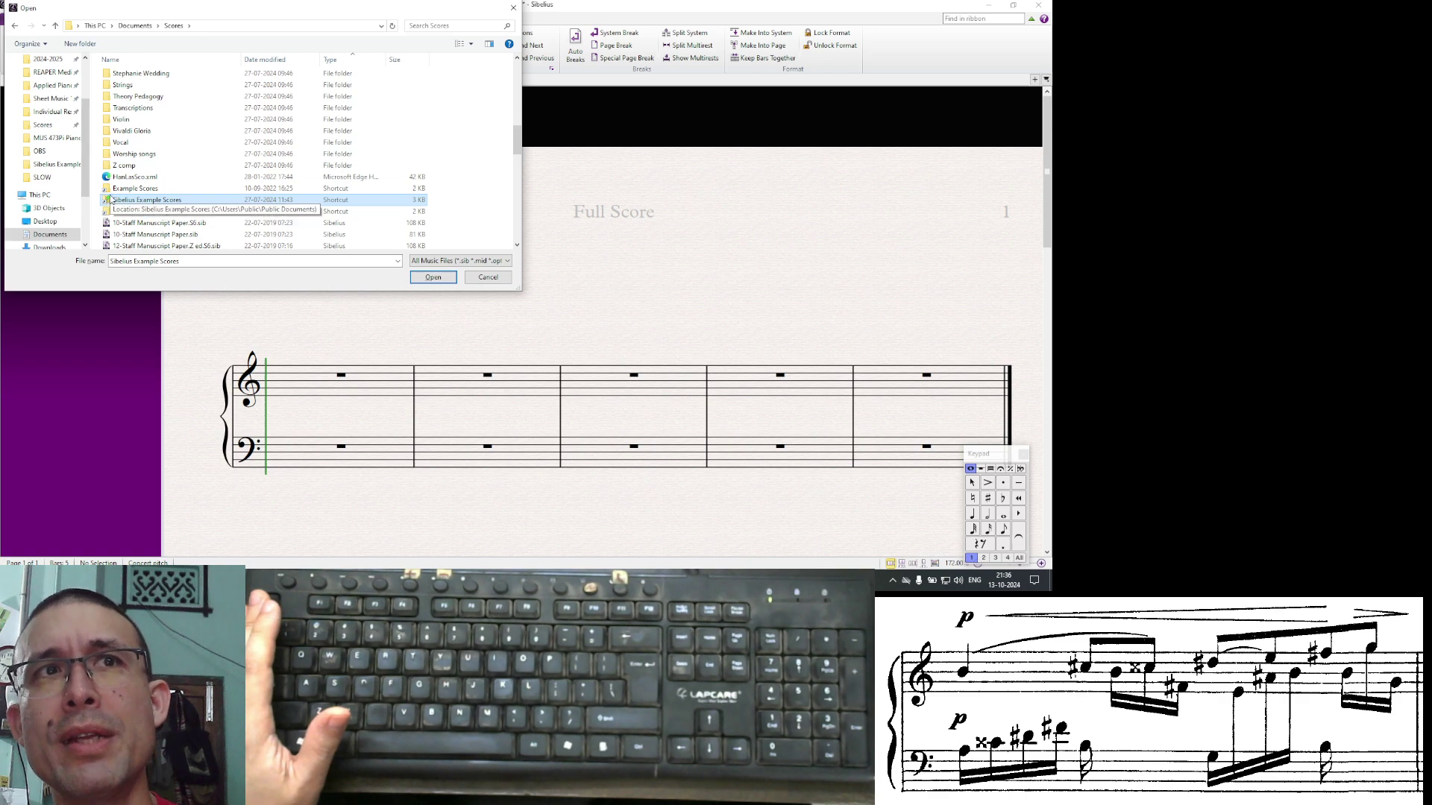
pyautogui.press('Return')
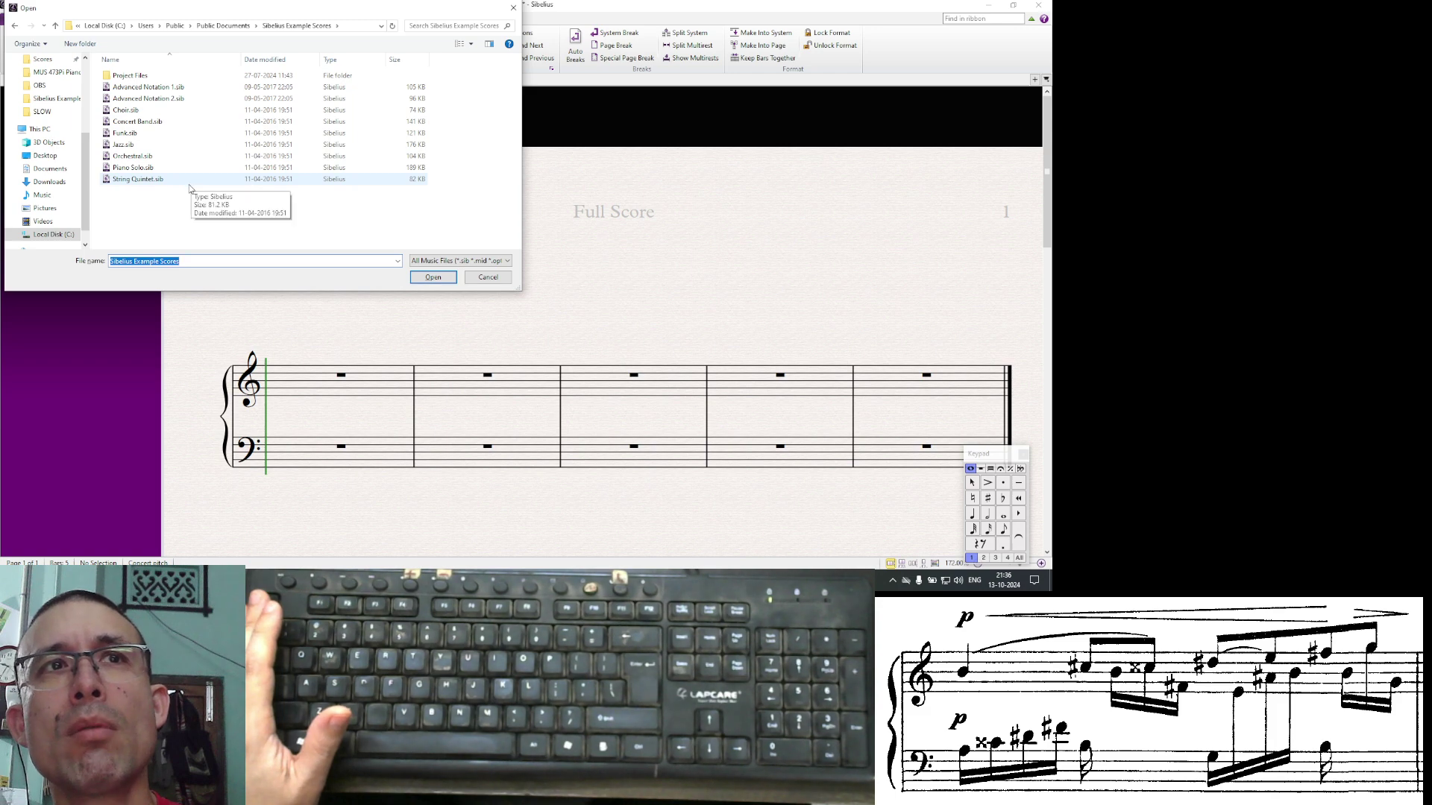
pyautogui.click(188, 90)
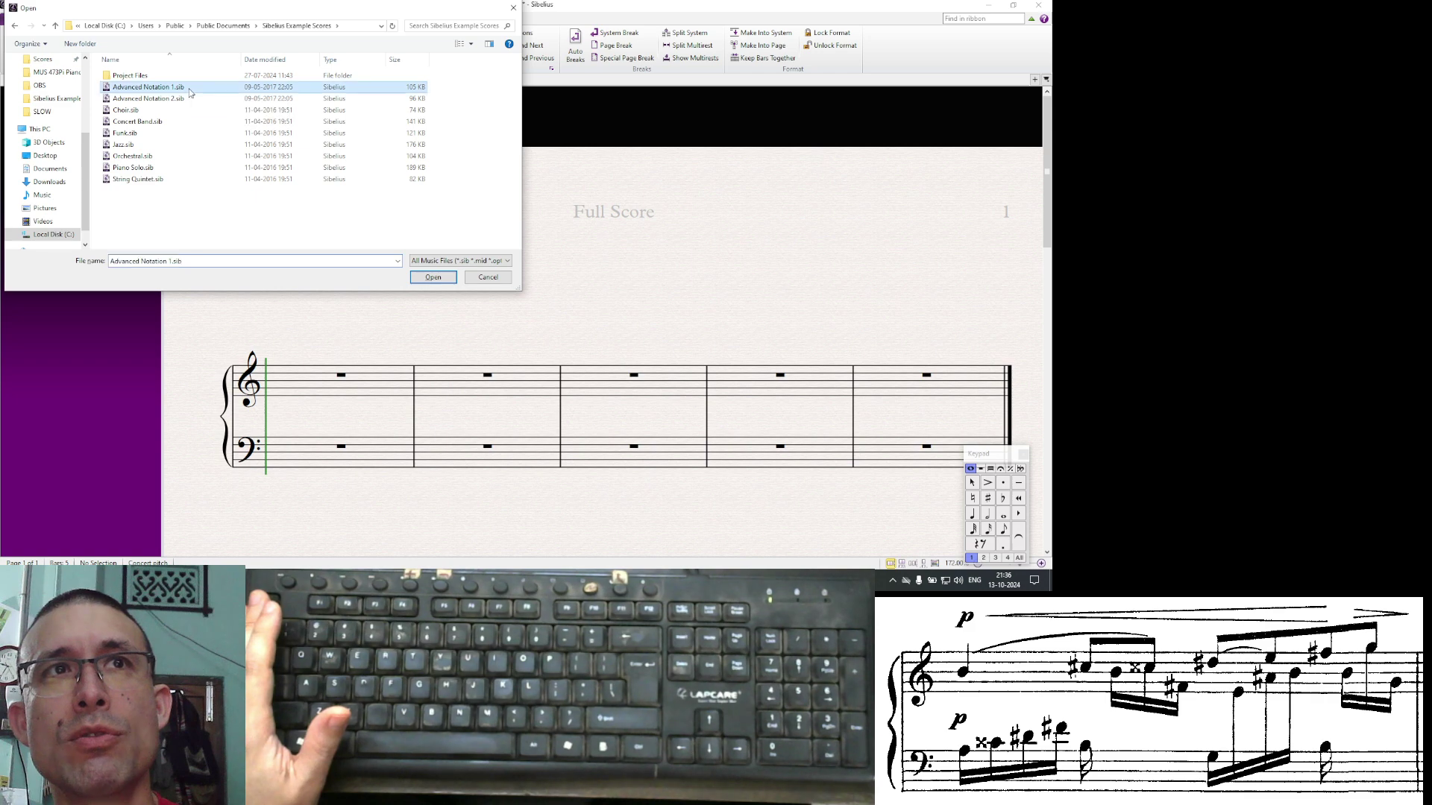
# Step: Open Advanced Notation 1.sib, look through its pages, and close its window
pyautogui.click(428, 279)
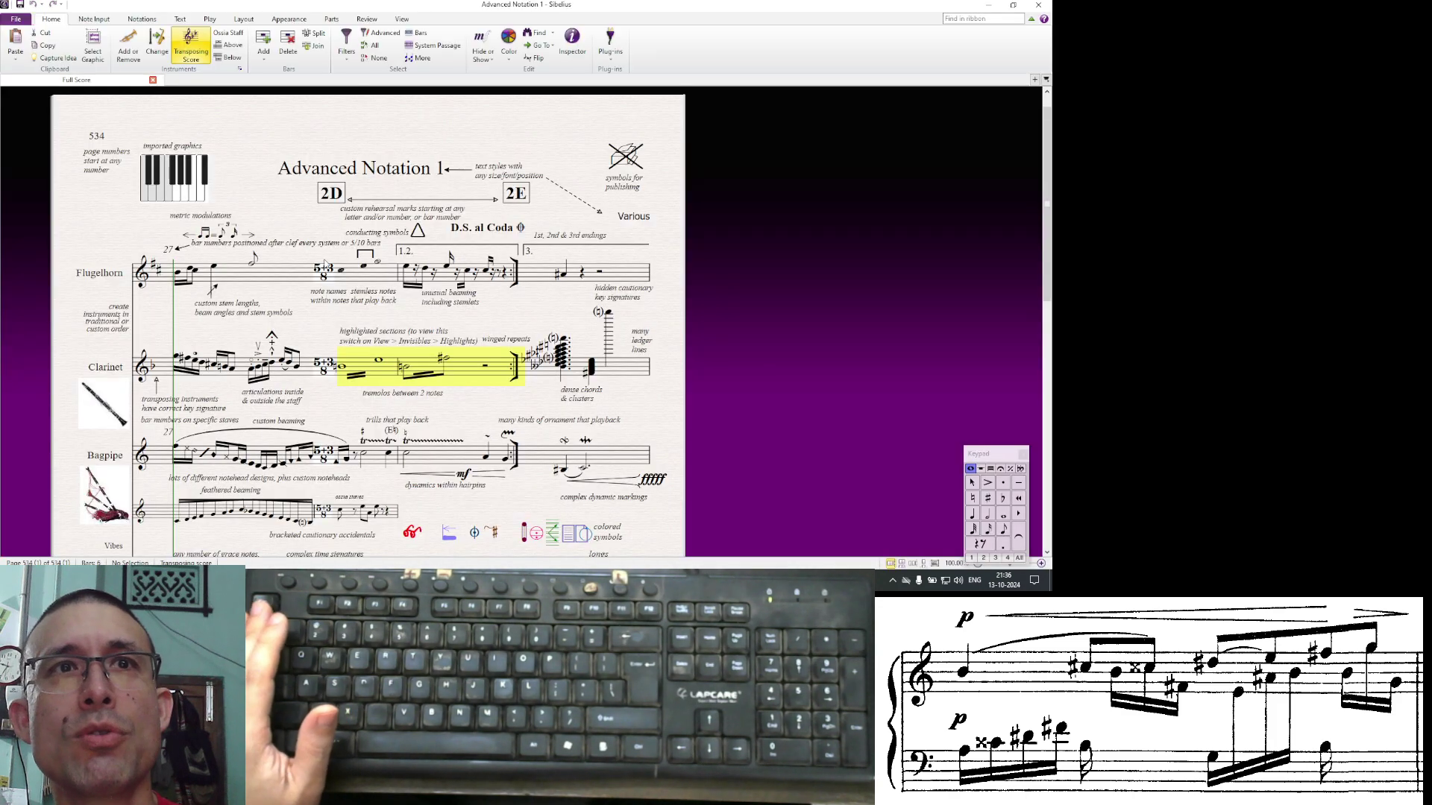
pyautogui.moveTo(315, 325); pyautogui.dragTo(340, 256)
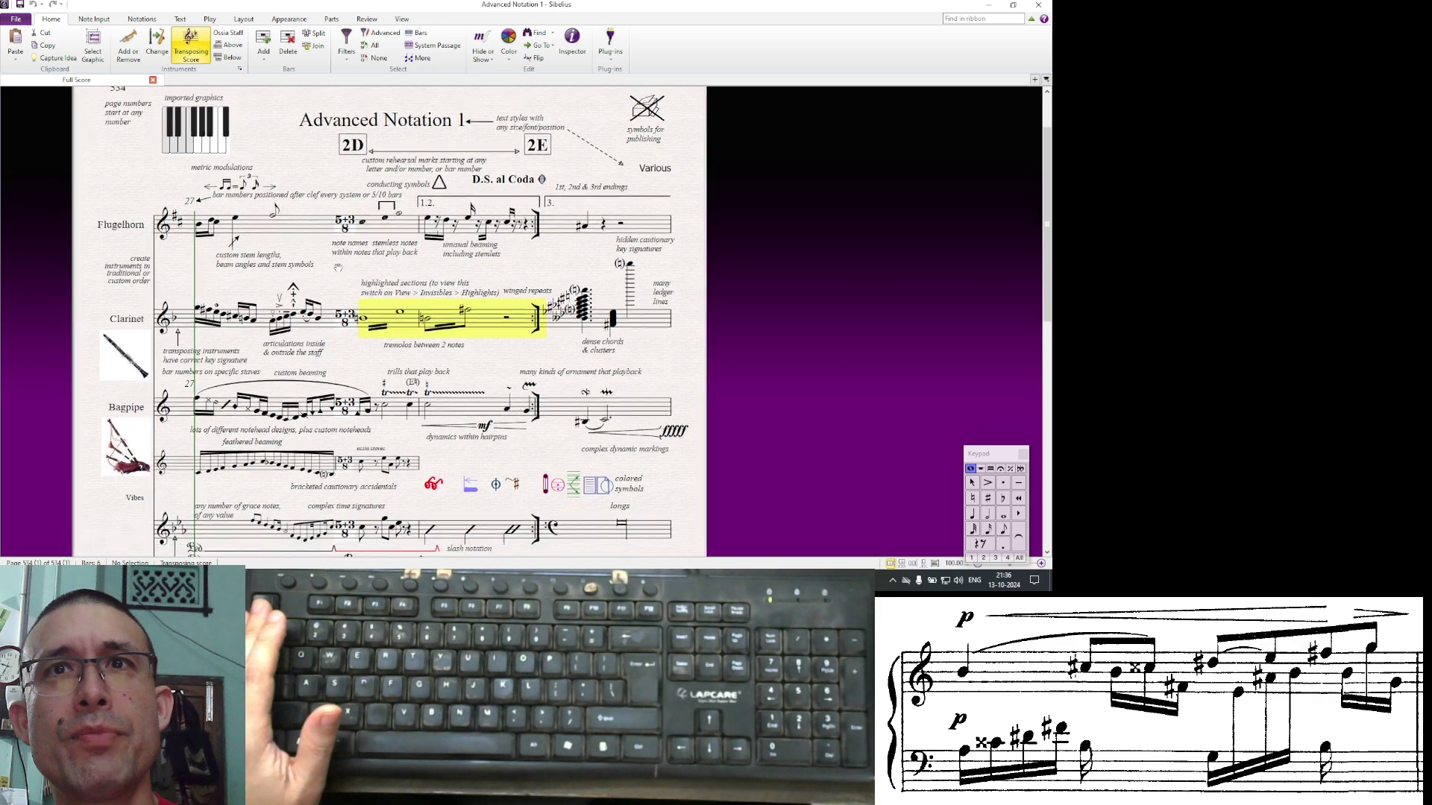
pyautogui.scroll(-3, 403, 261)
pyautogui.scroll(-4, 498, 296)
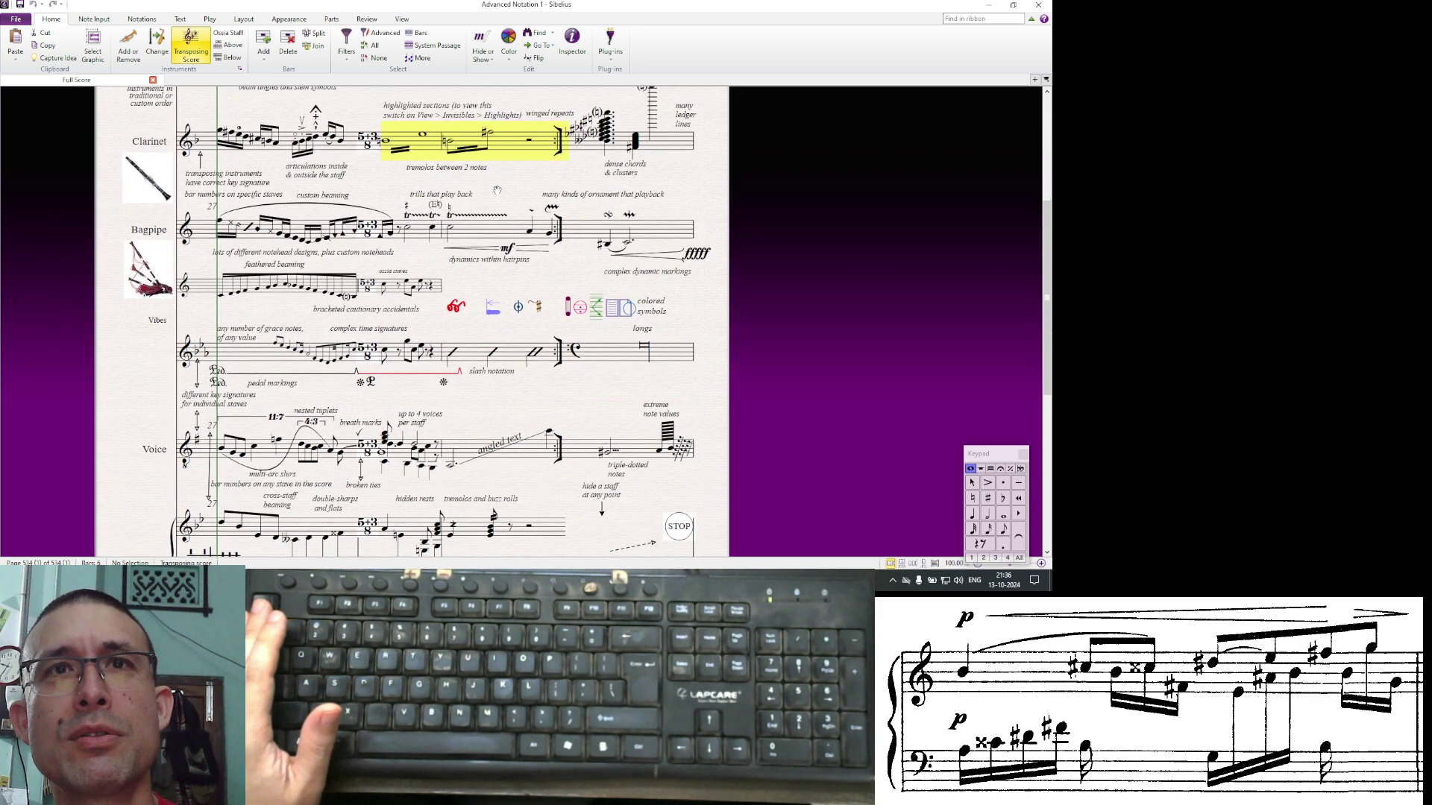
pyautogui.click(1039, 5)
# Step: Open the Choir.sib example score
pyautogui.hotkey('ctrl', 'o')
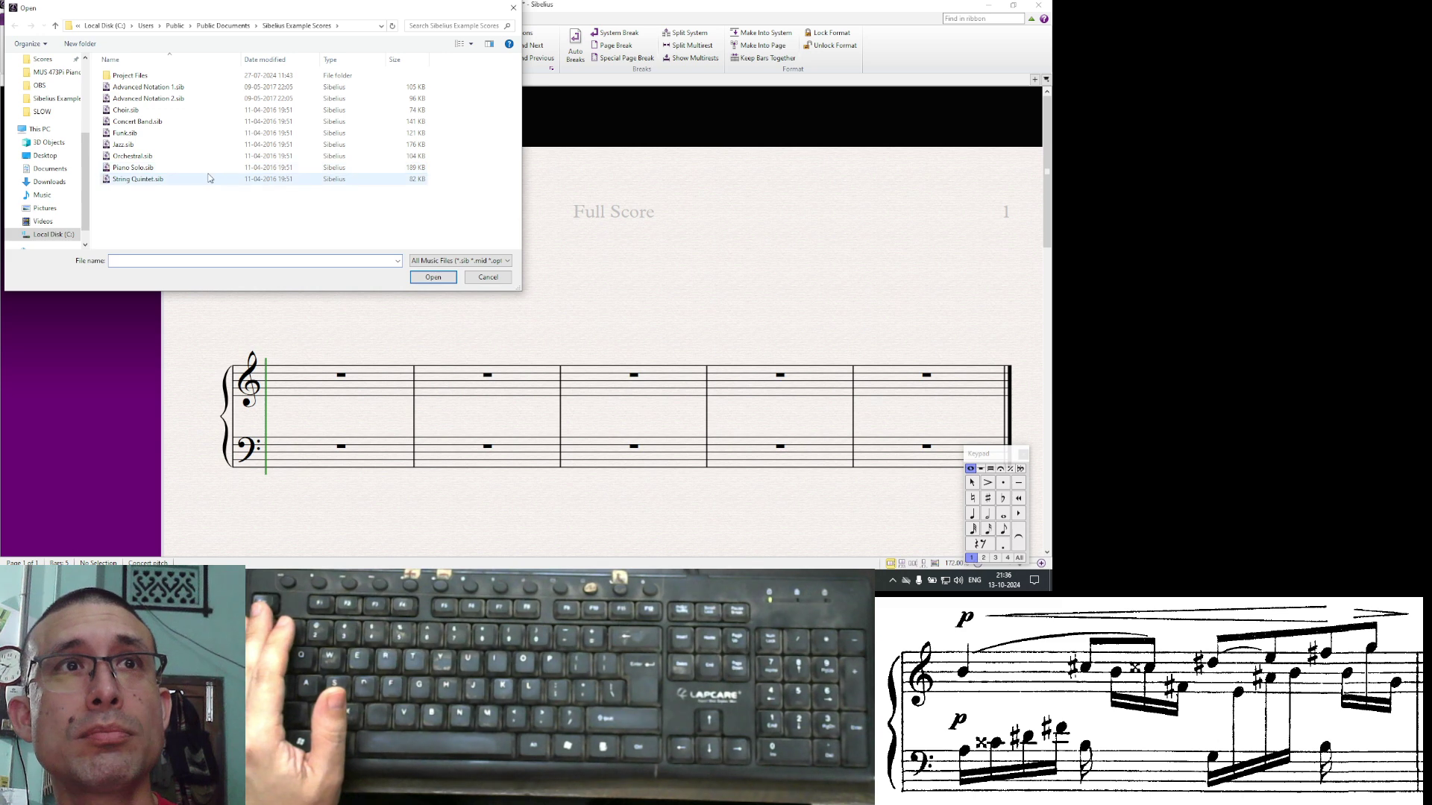
pyautogui.click(159, 111)
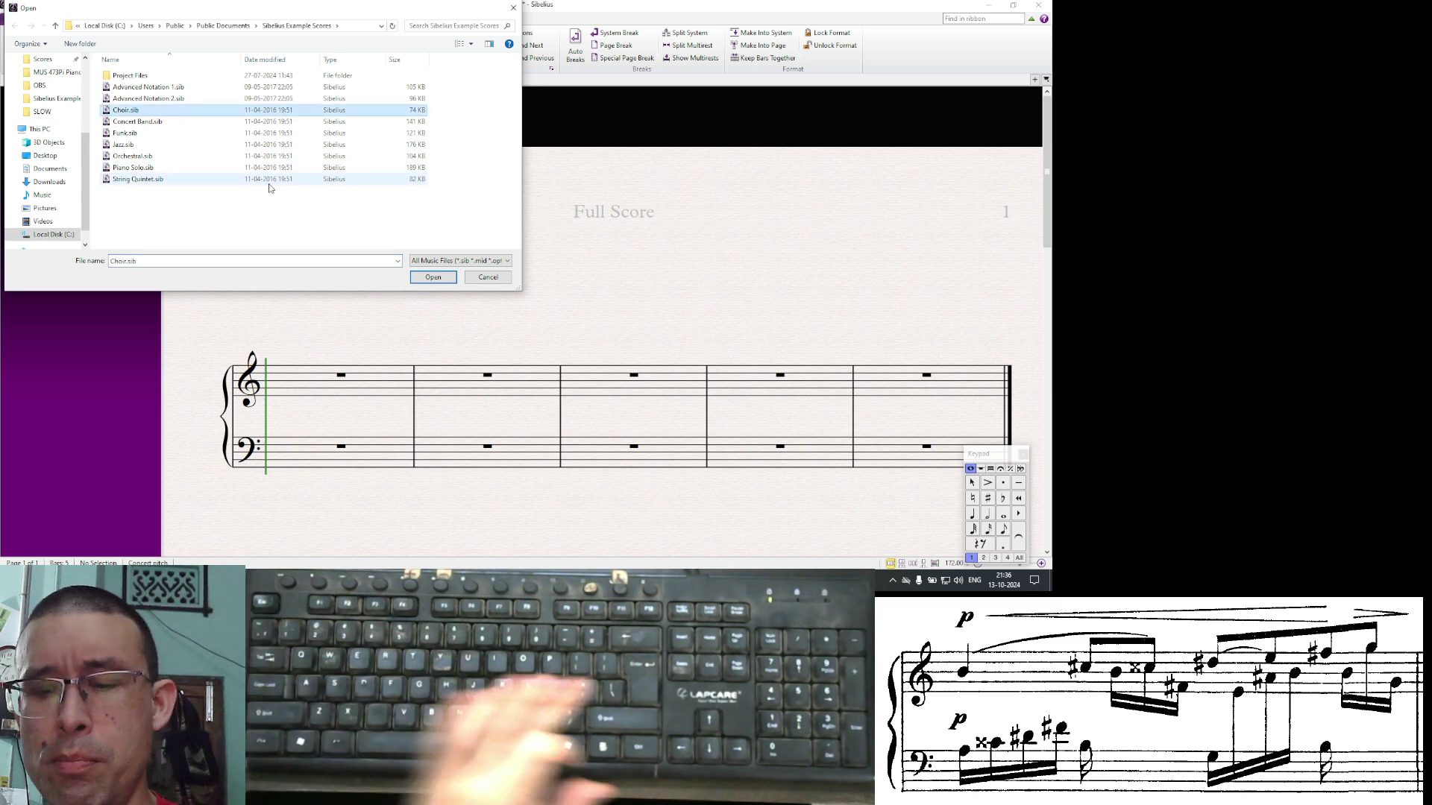
pyautogui.press('Return')
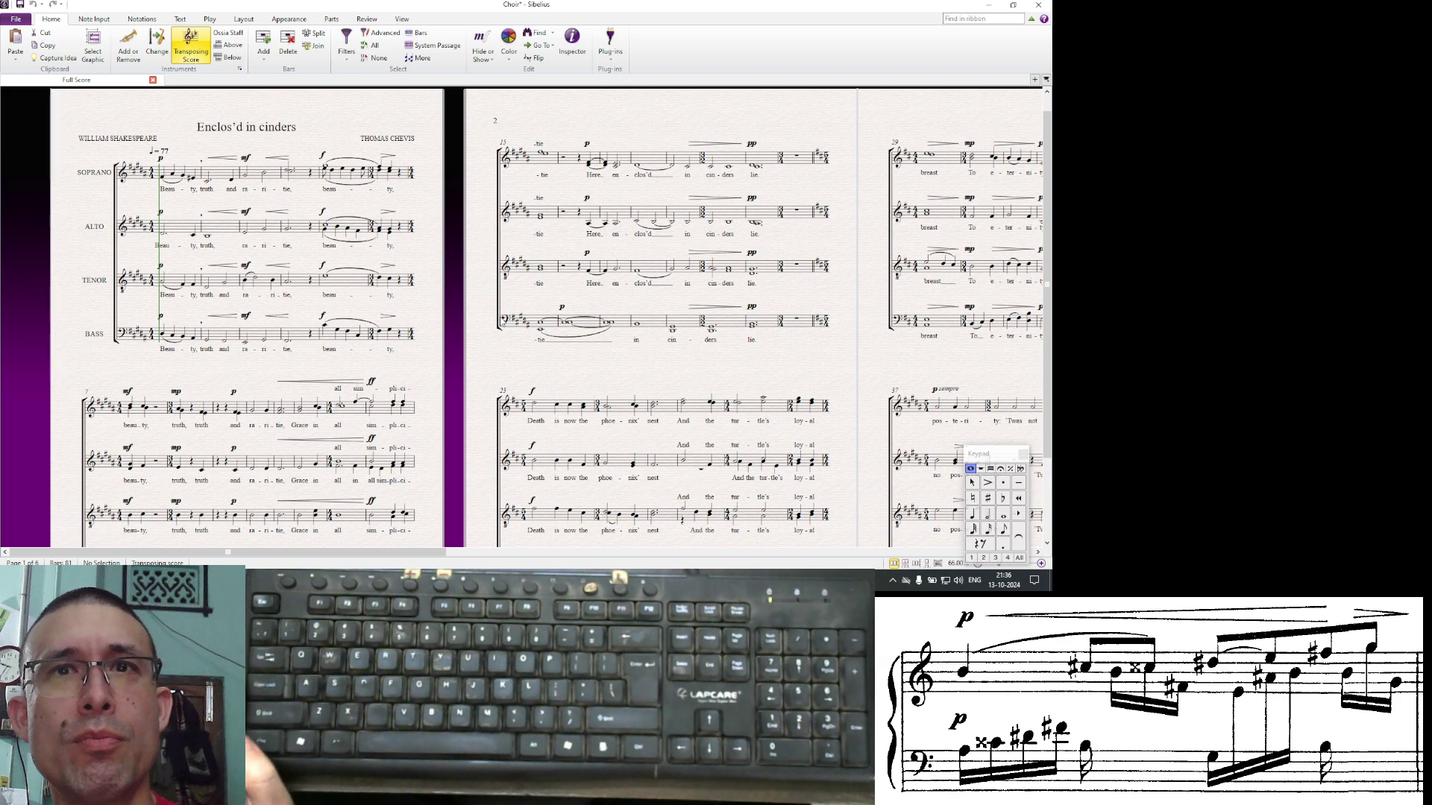
# Step: Bring the first page of 'Enclos'd in cinders' into view and show the Layout tab
pyautogui.moveTo(492, 361); pyautogui.dragTo(602, 326)
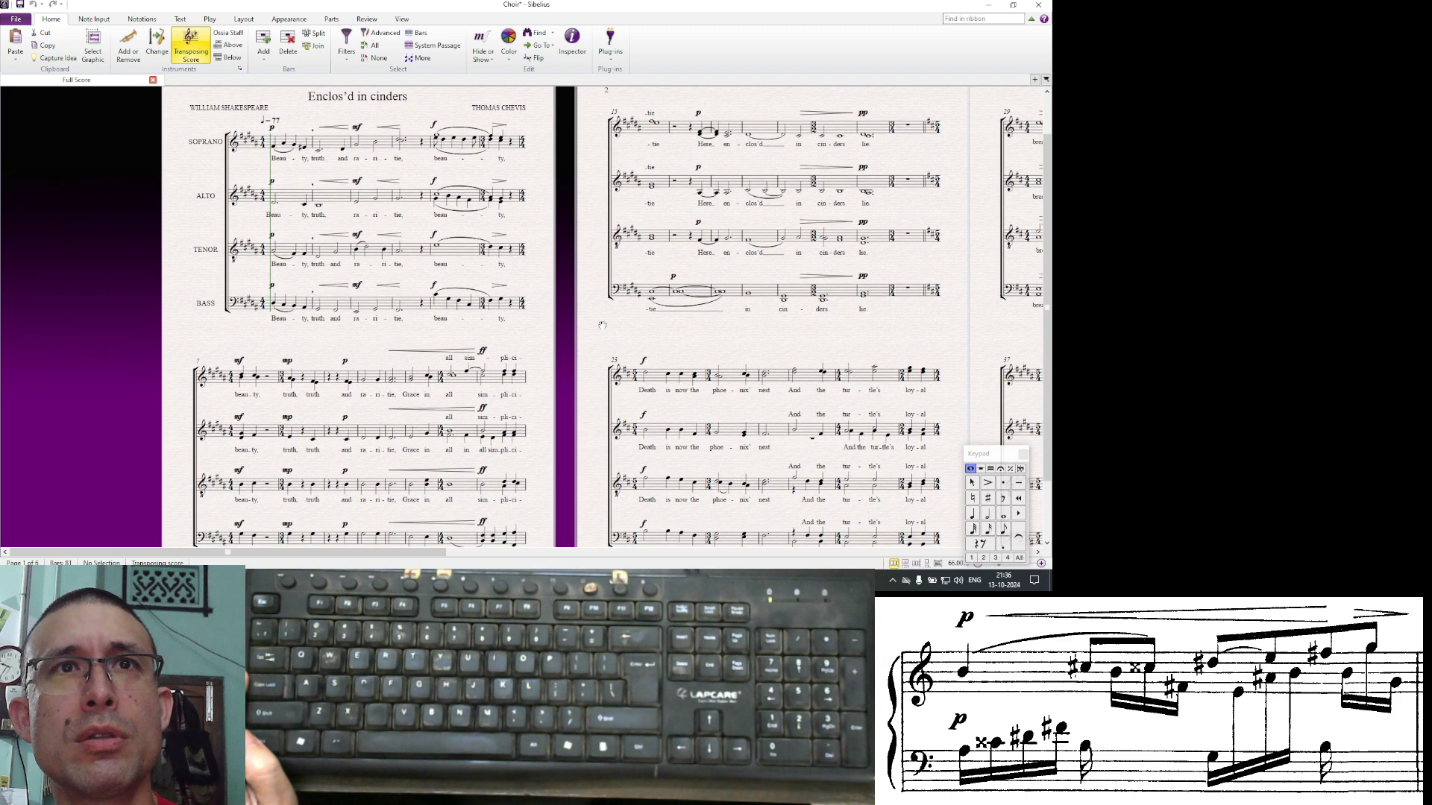
pyautogui.hotkey('alt', 'Tab')
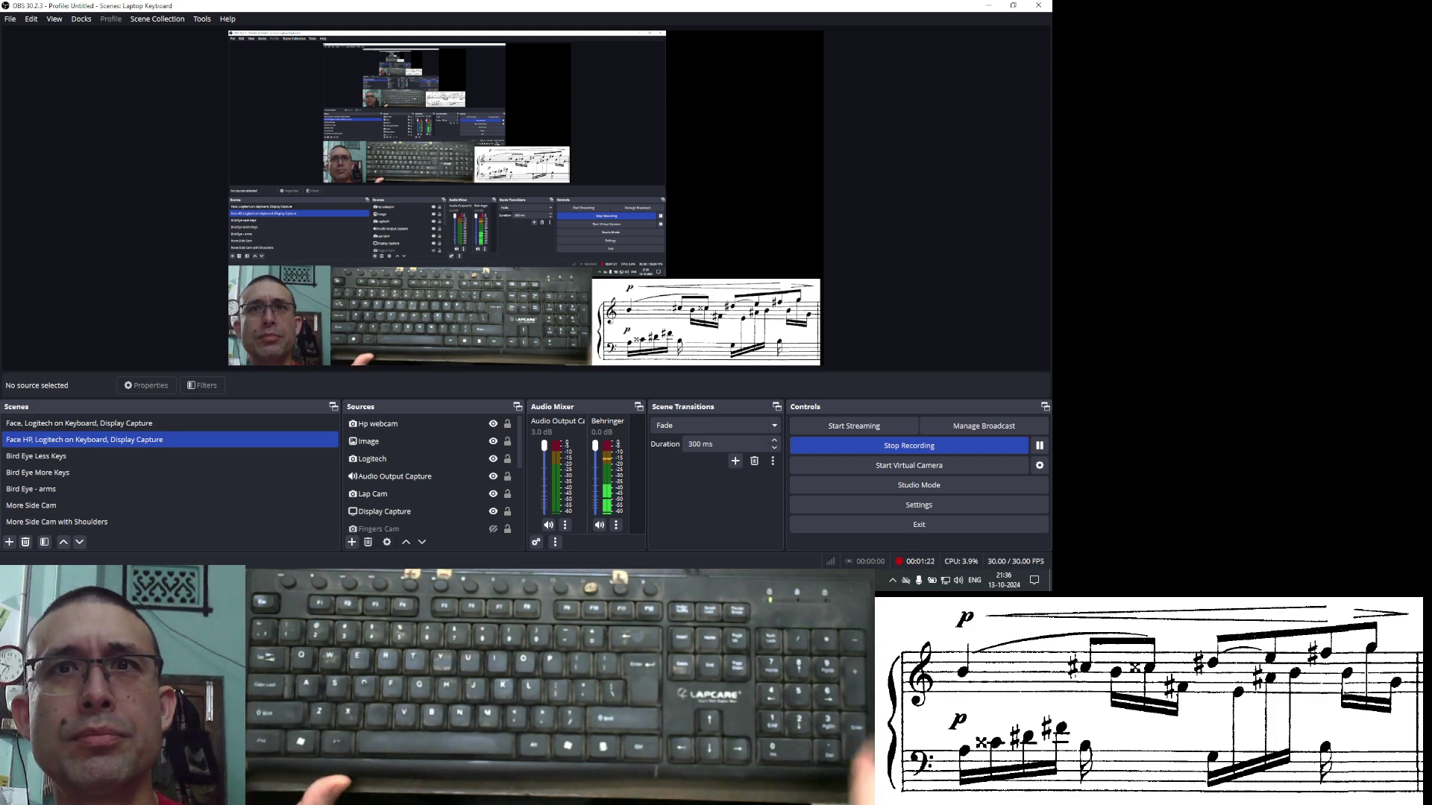
pyautogui.press('alt')
pyautogui.hotkey('alt', 'Tab')
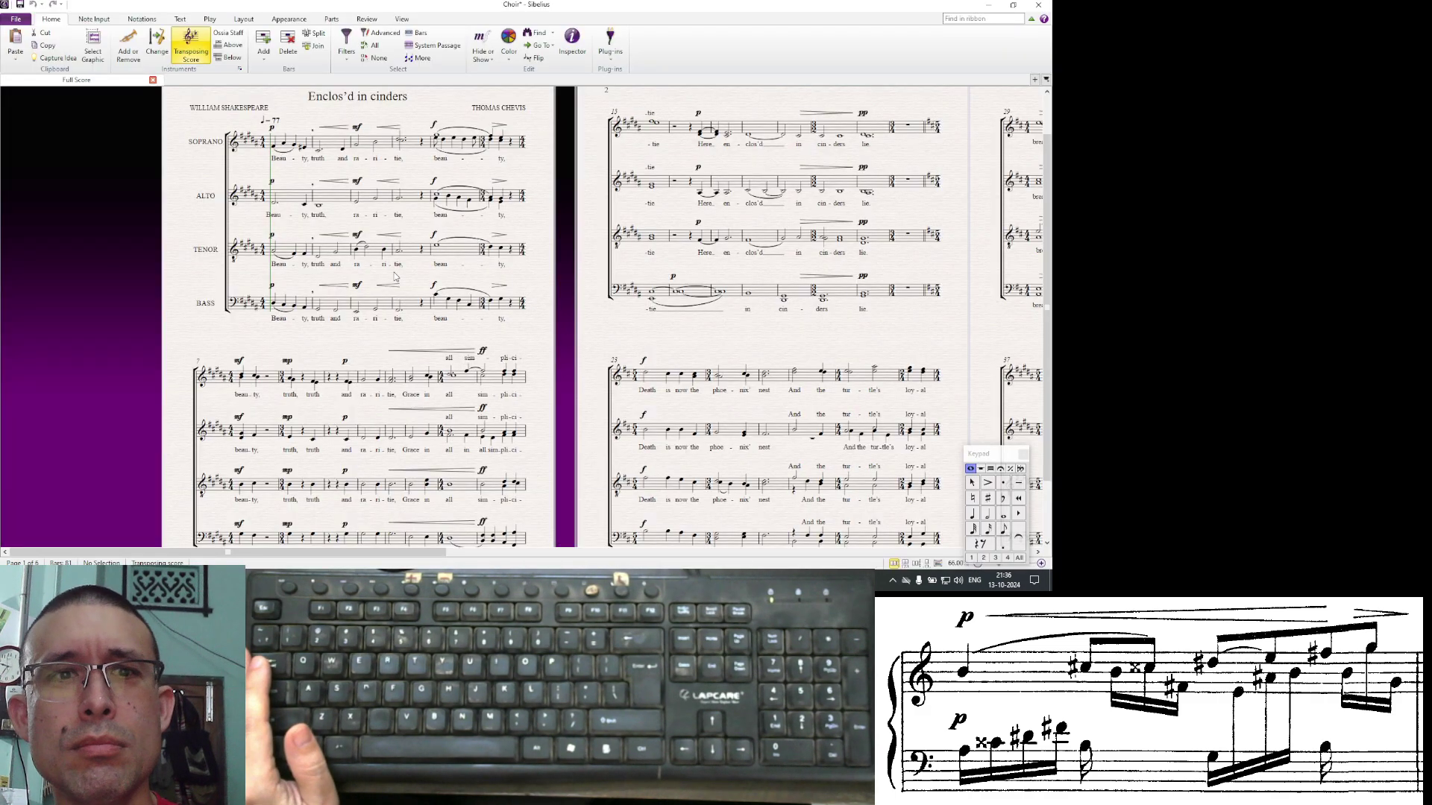
pyautogui.moveTo(534, 169); pyautogui.dragTo(534, 180)
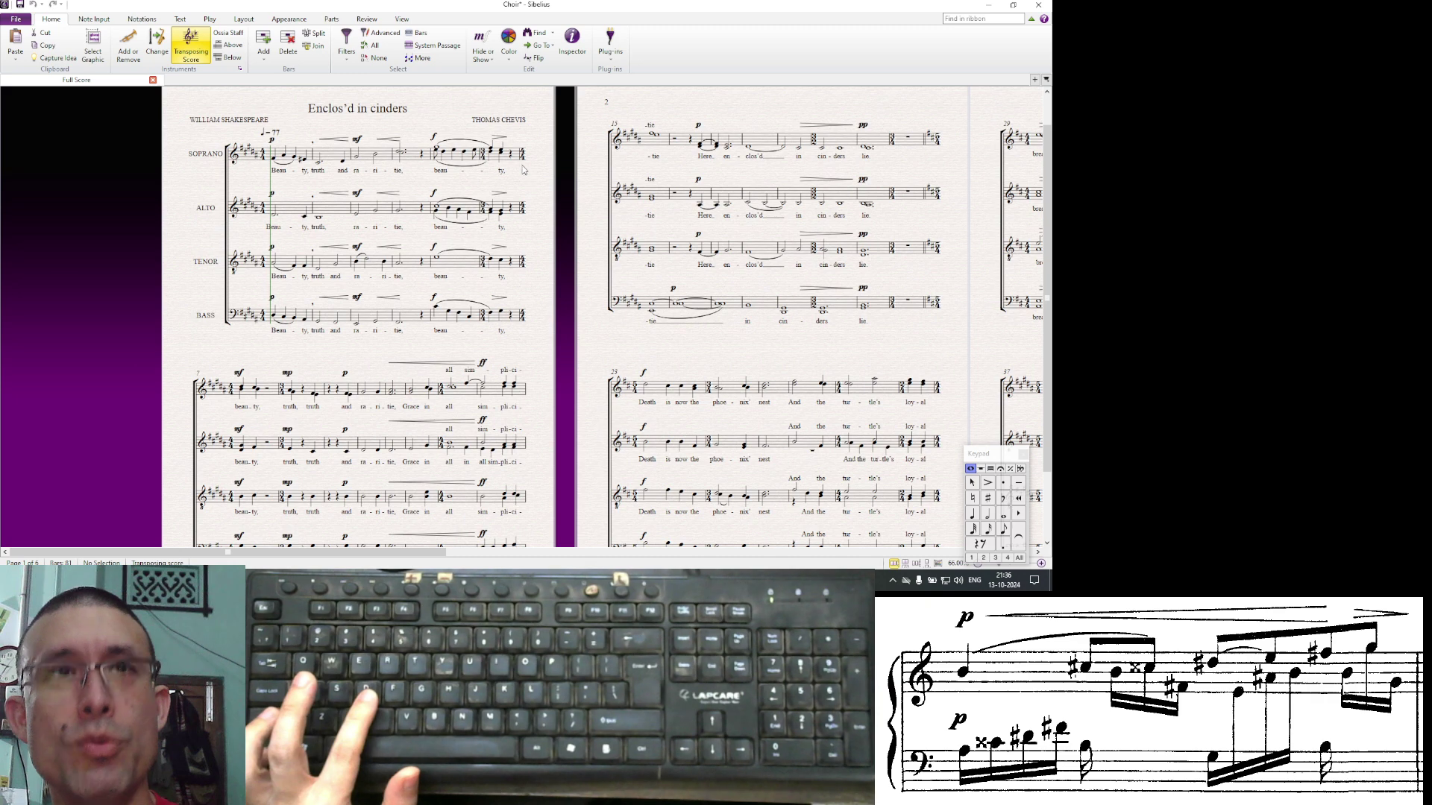
pyautogui.click(241, 21)
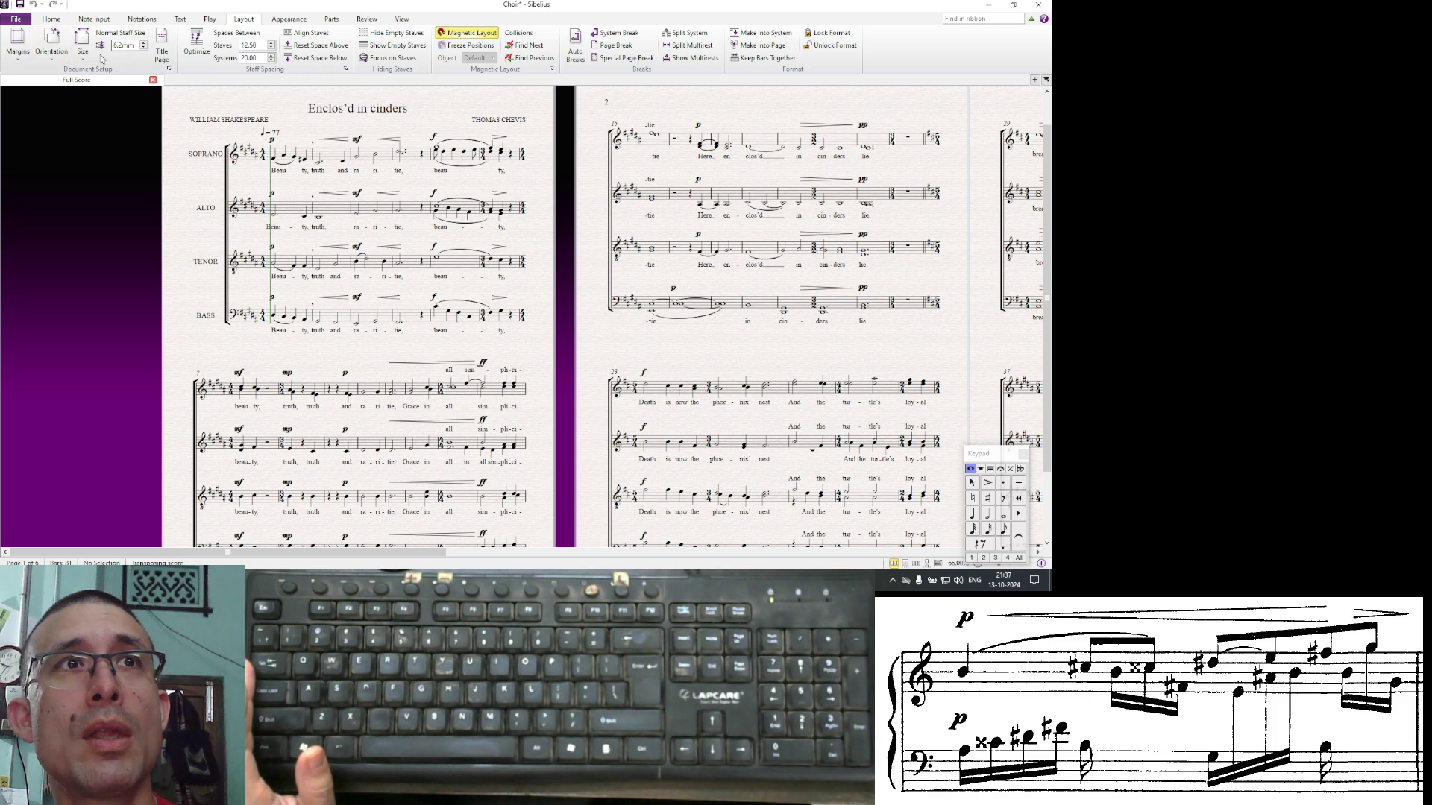
# Step: In Document Setup, change the Choir score's staff size from 6.2 mm to 5.8 mm
pyautogui.click(169, 69)
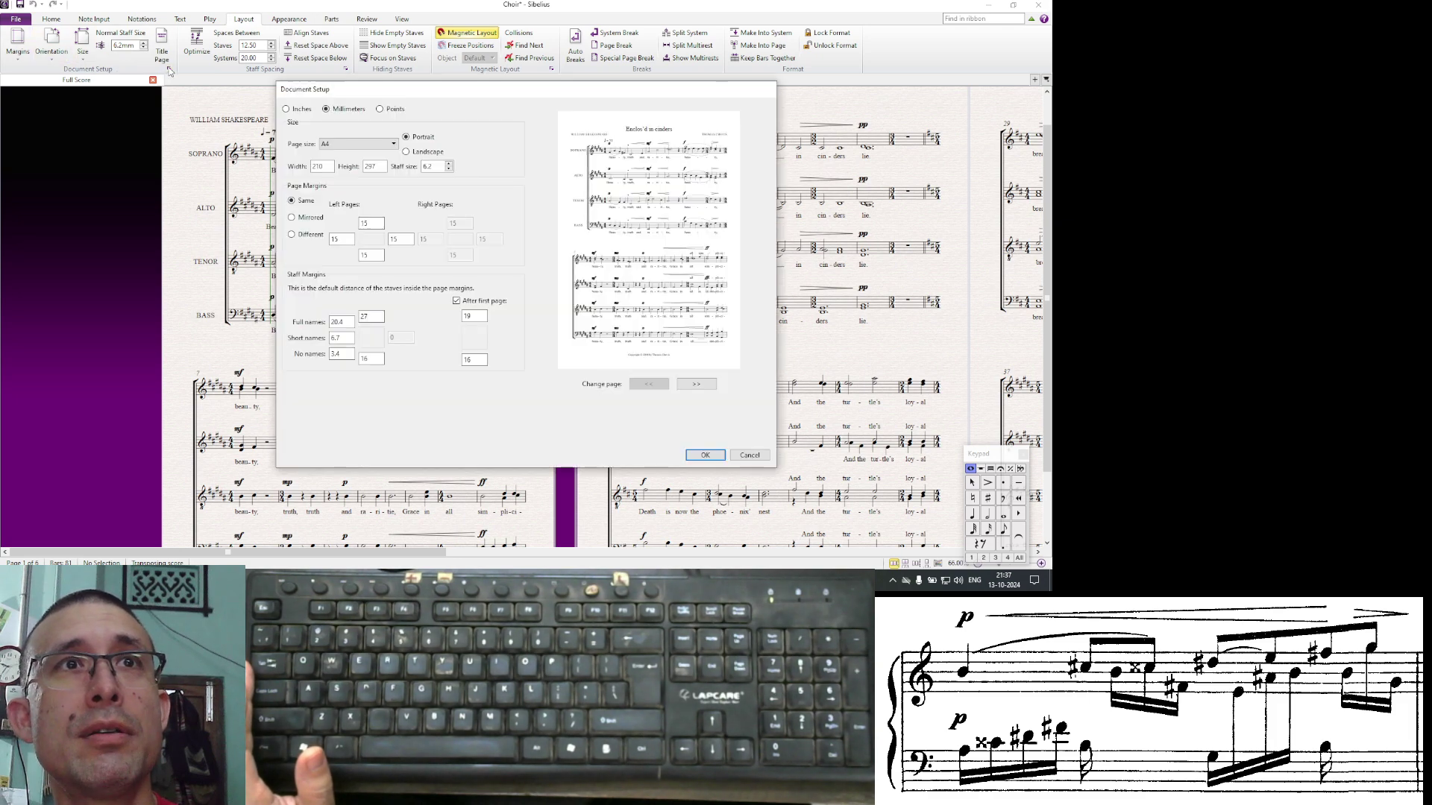
pyautogui.press('Escape')
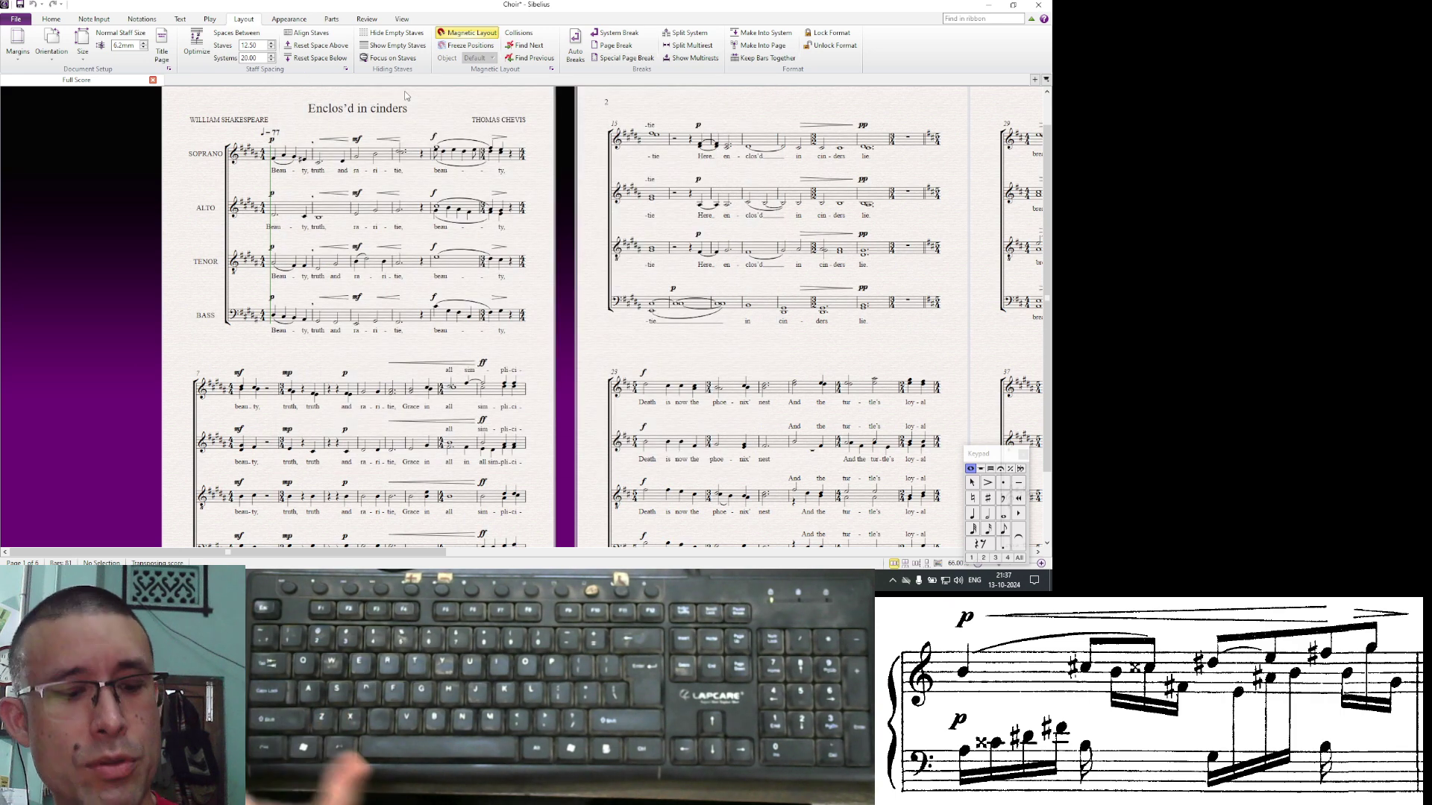
pyautogui.hotkey('ctrl', 'd')
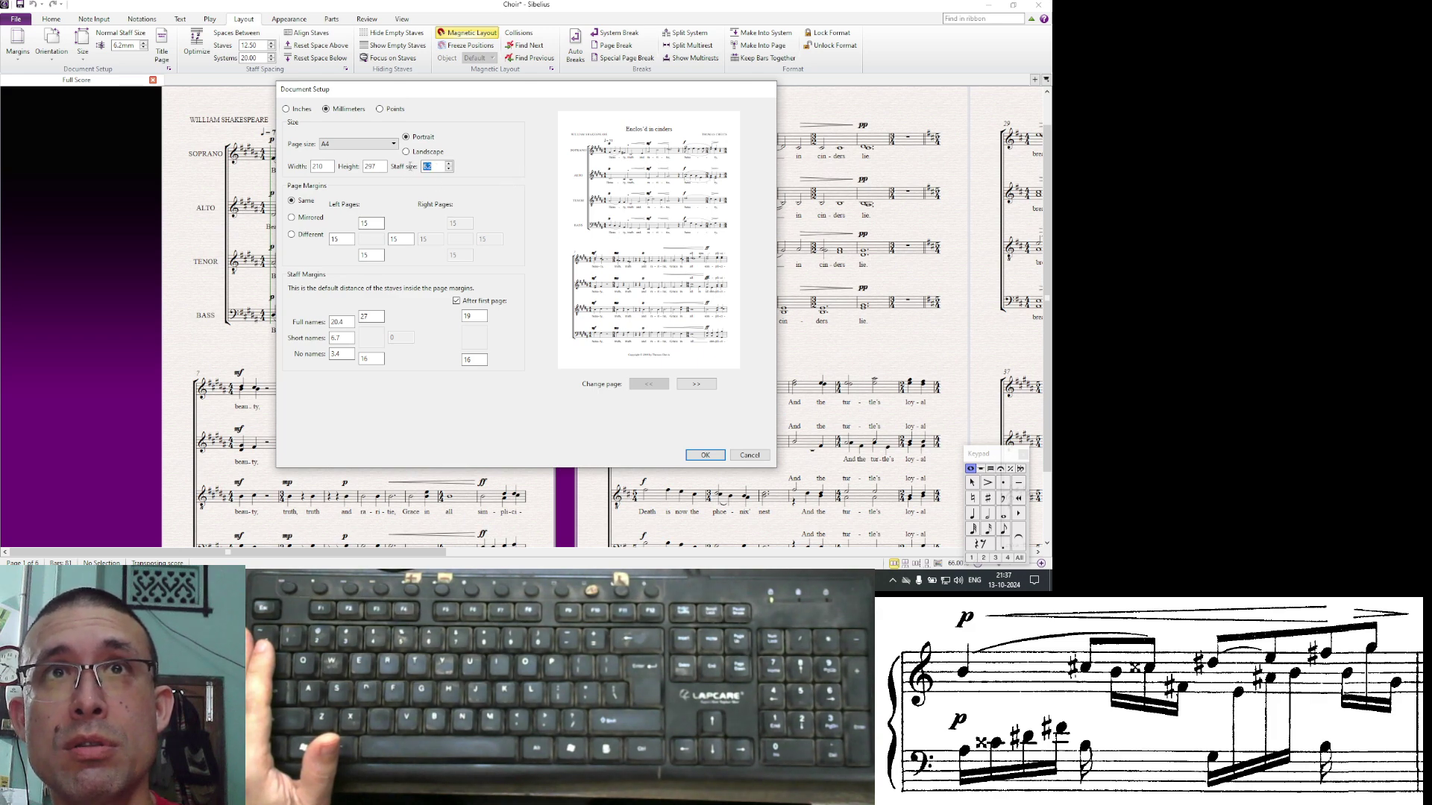
pyautogui.scroll(-11, 451, 171)
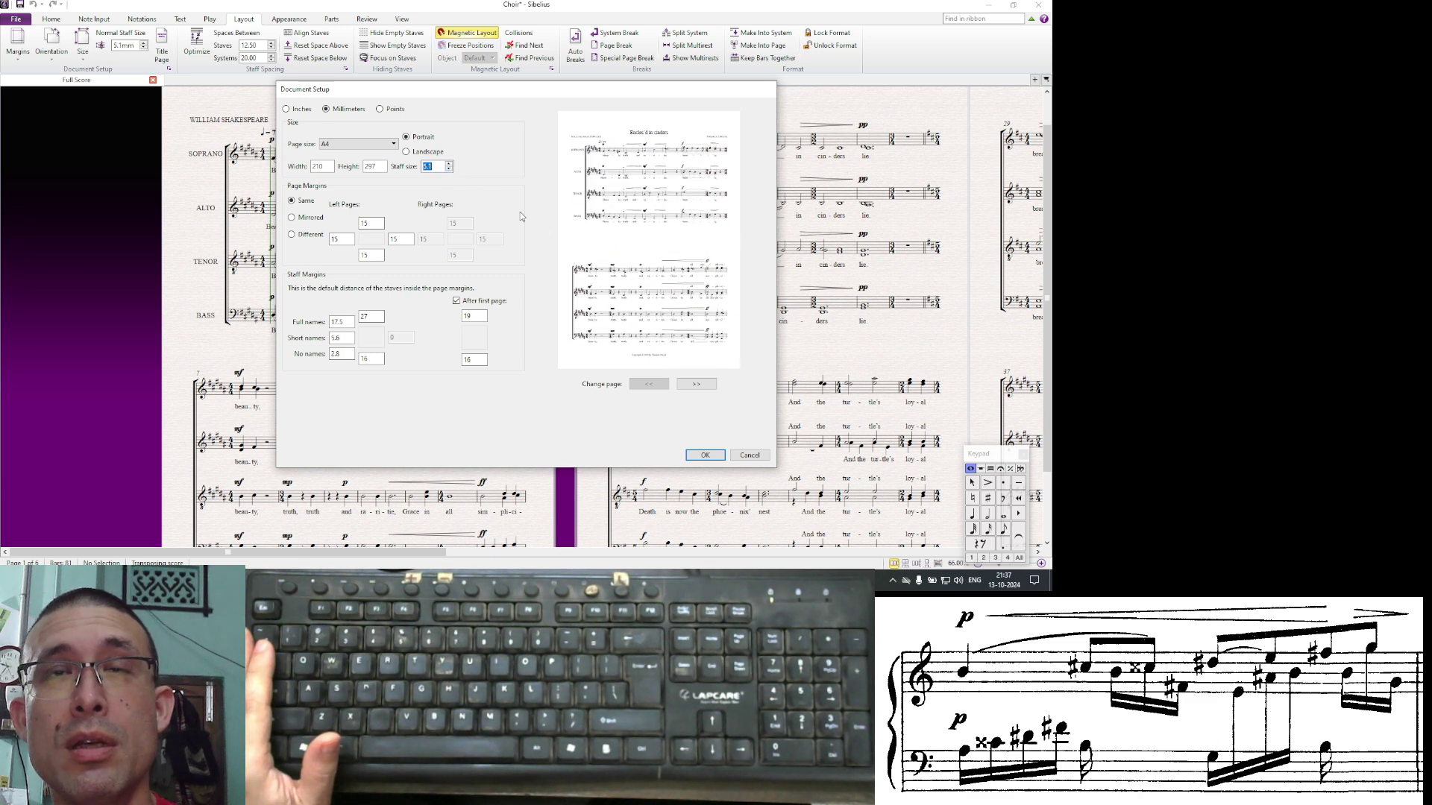
pyautogui.scroll(-14, 451, 173)
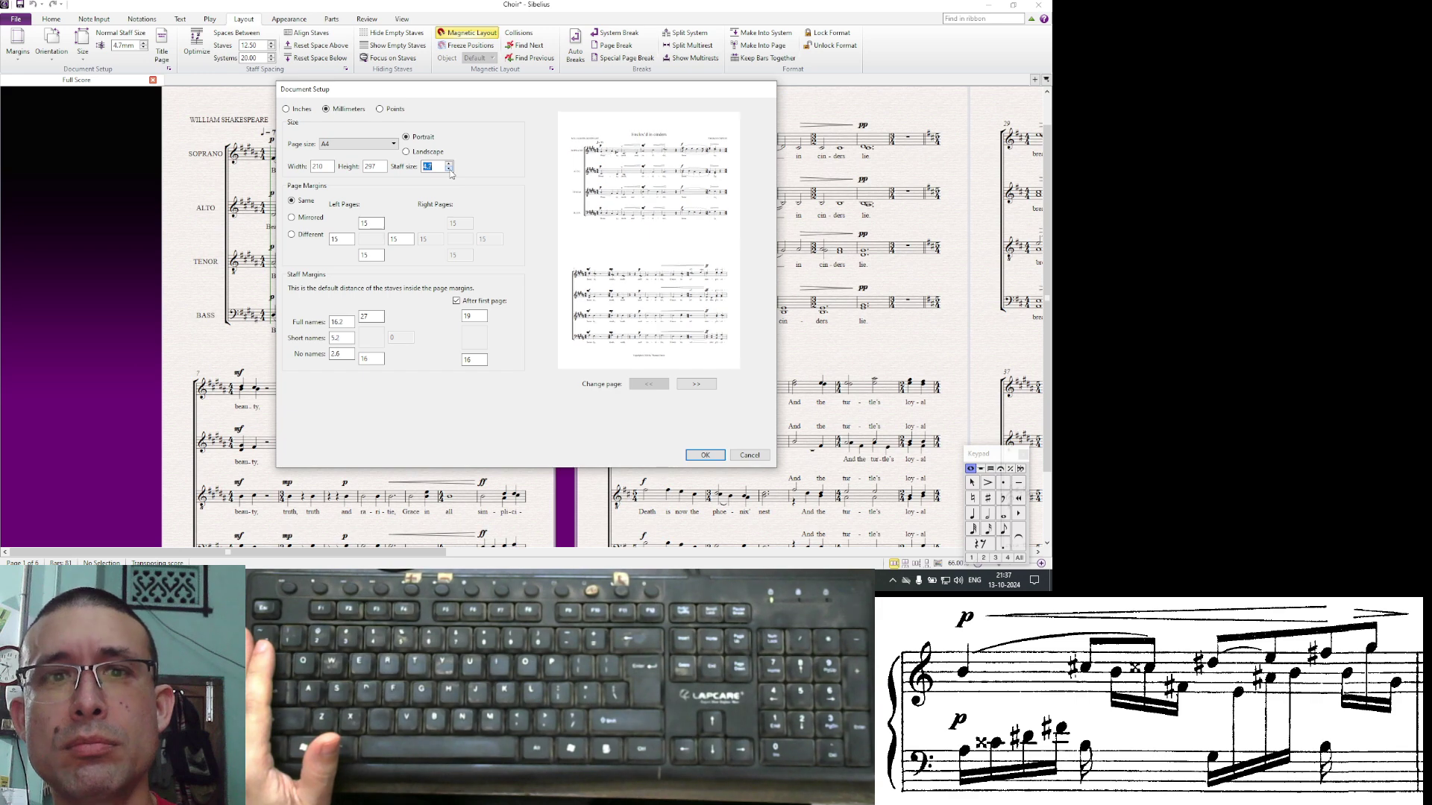
pyautogui.scroll(-4, 451, 173)
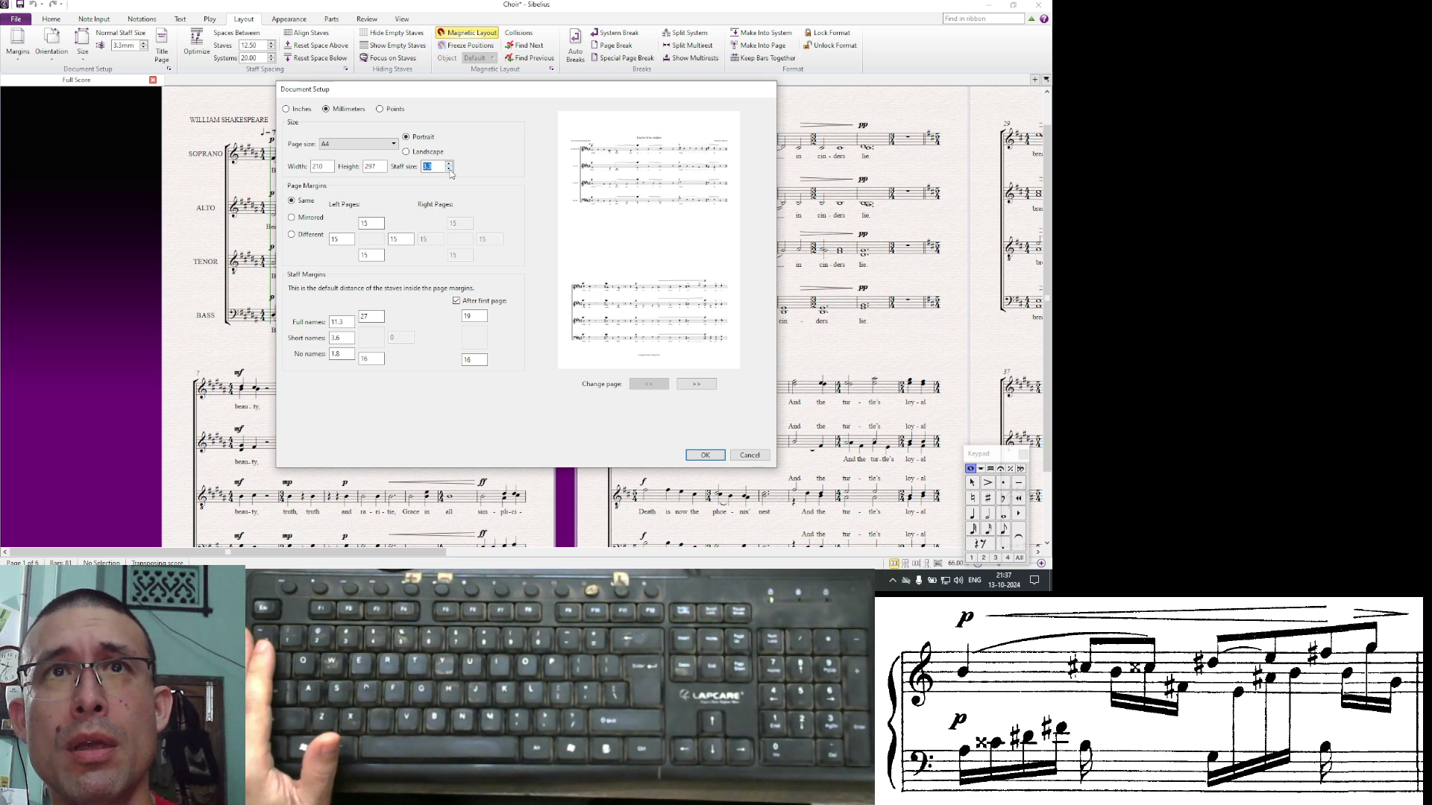
pyautogui.scroll(14, 450, 167)
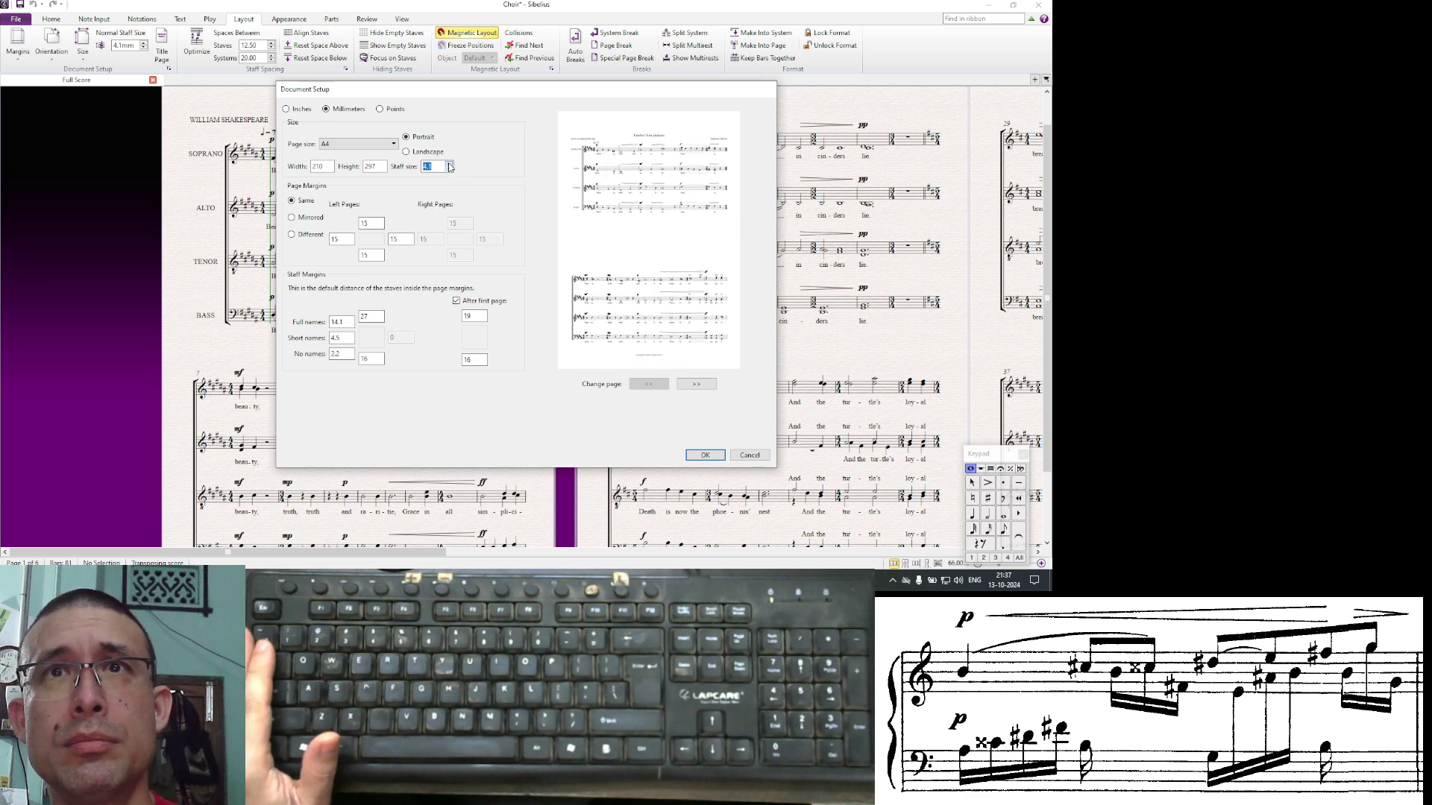
pyautogui.scroll(11, 451, 167)
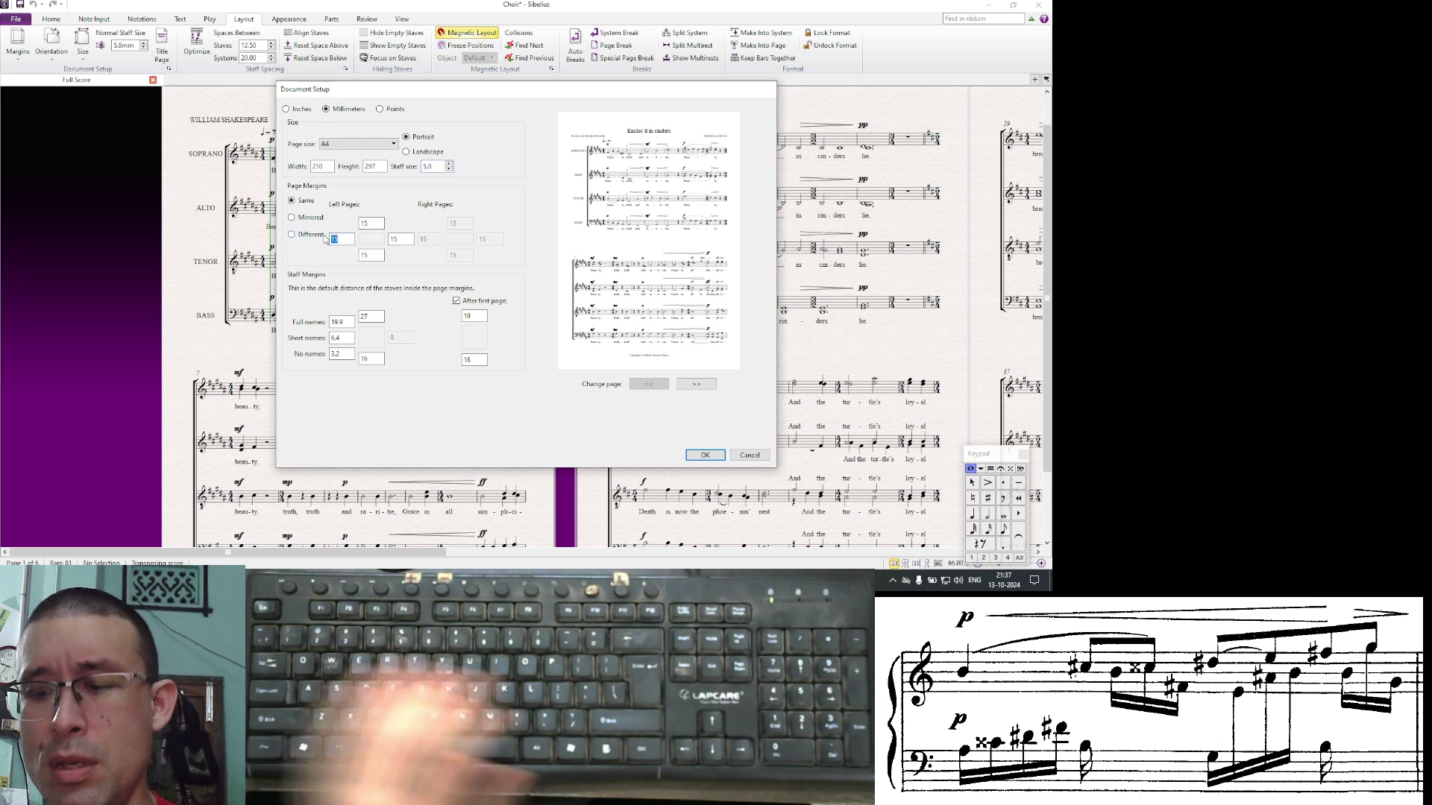
# Step: Change the left, right, top and bottom page margins from 15 mm to 10 mm and confirm
pyautogui.write('10')
pyautogui.press('Tab')
pyautogui.write('1')
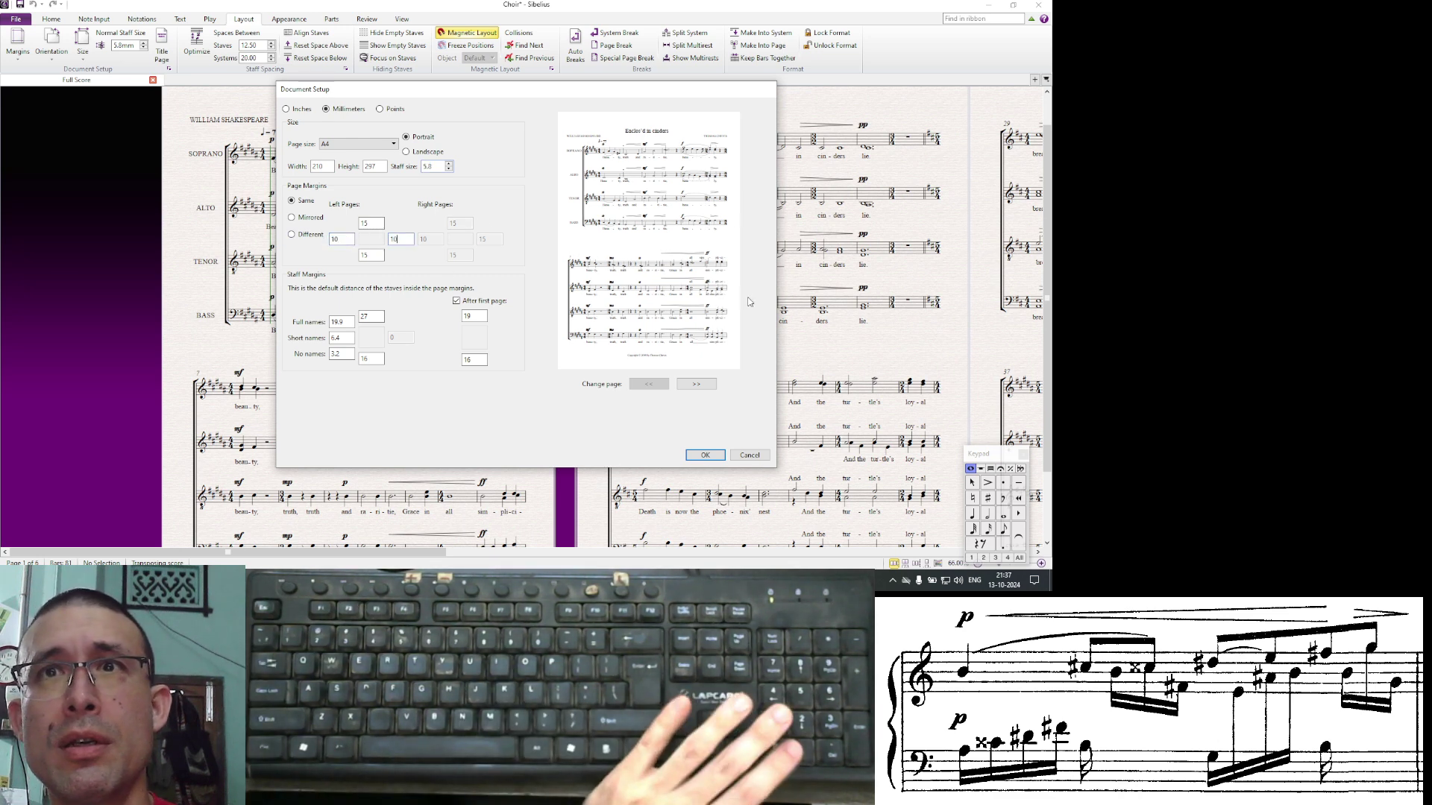
pyautogui.write('0')
pyautogui.press('Tab')
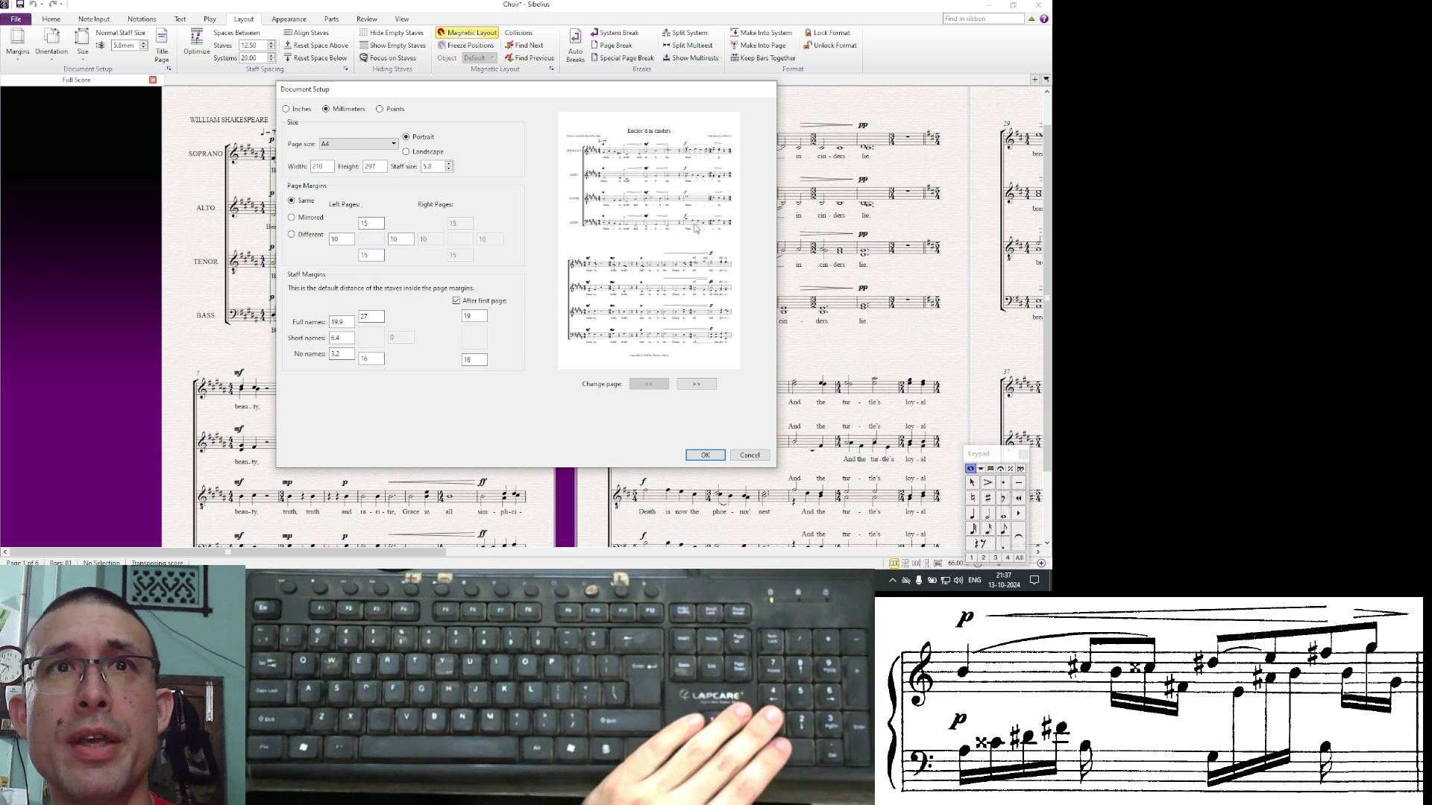
pyautogui.doubleClick(372, 223)
pyautogui.write('10')
pyautogui.press('Tab')
pyautogui.write('10')
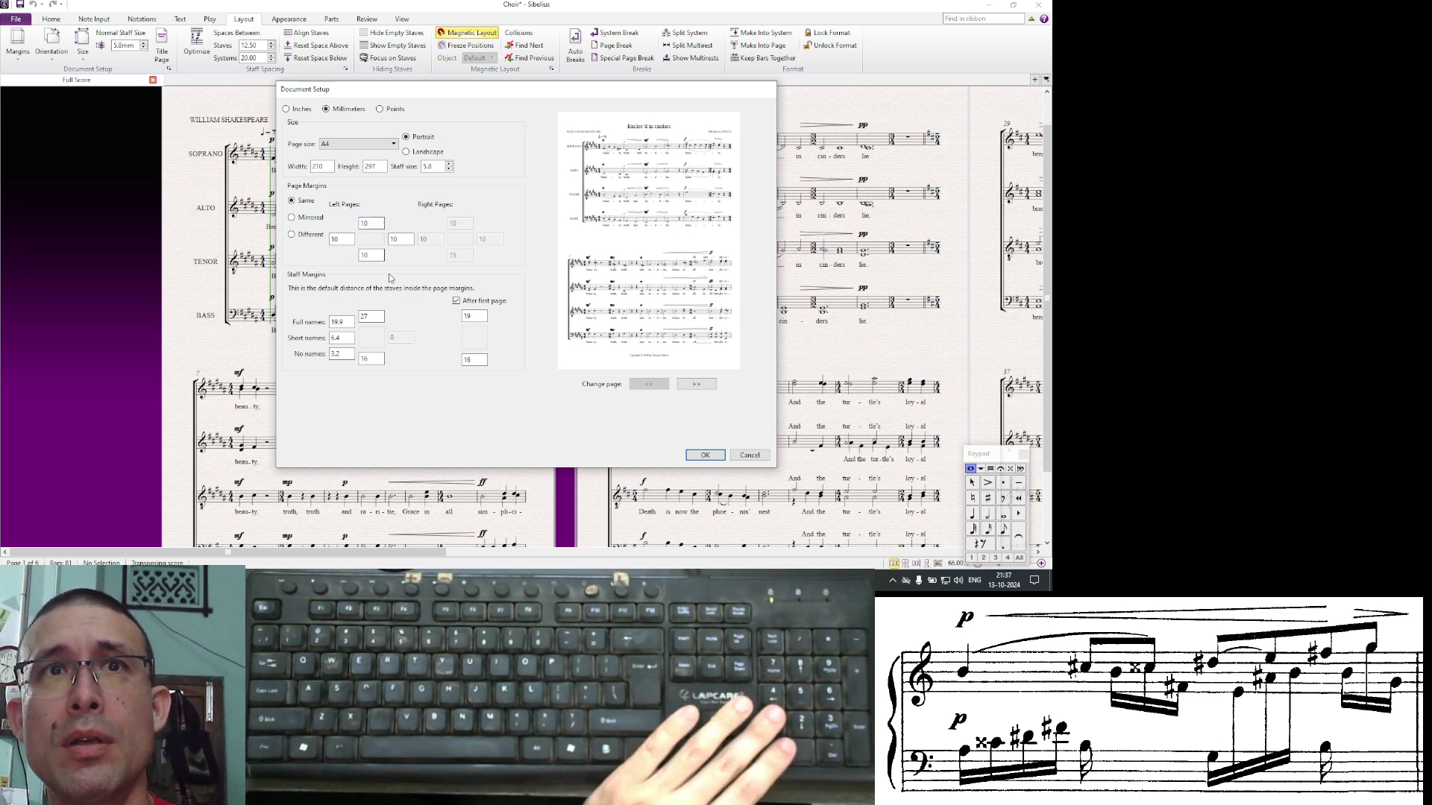
pyautogui.press('Tab')
pyautogui.click(707, 458)
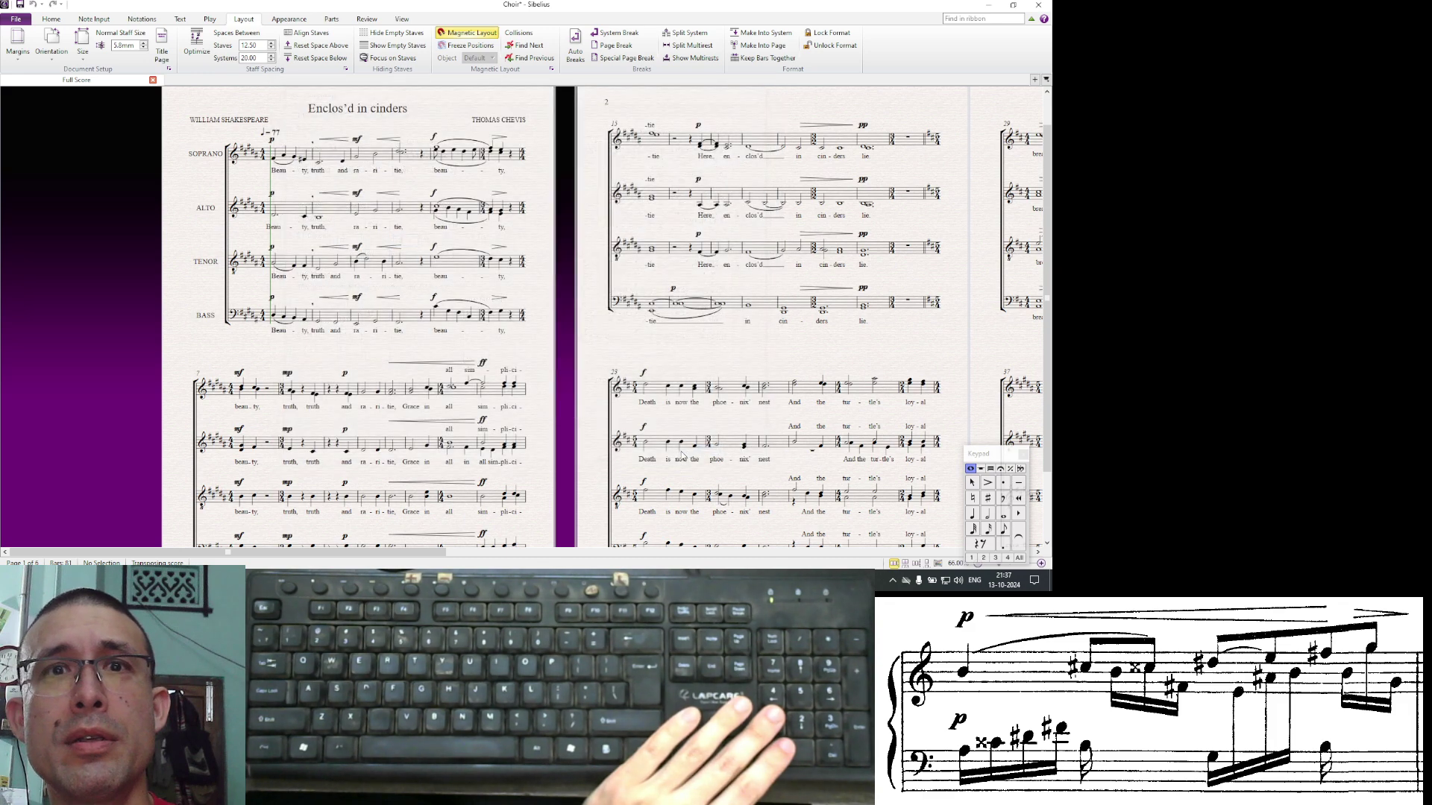
pyautogui.scroll(-2, 496, 377)
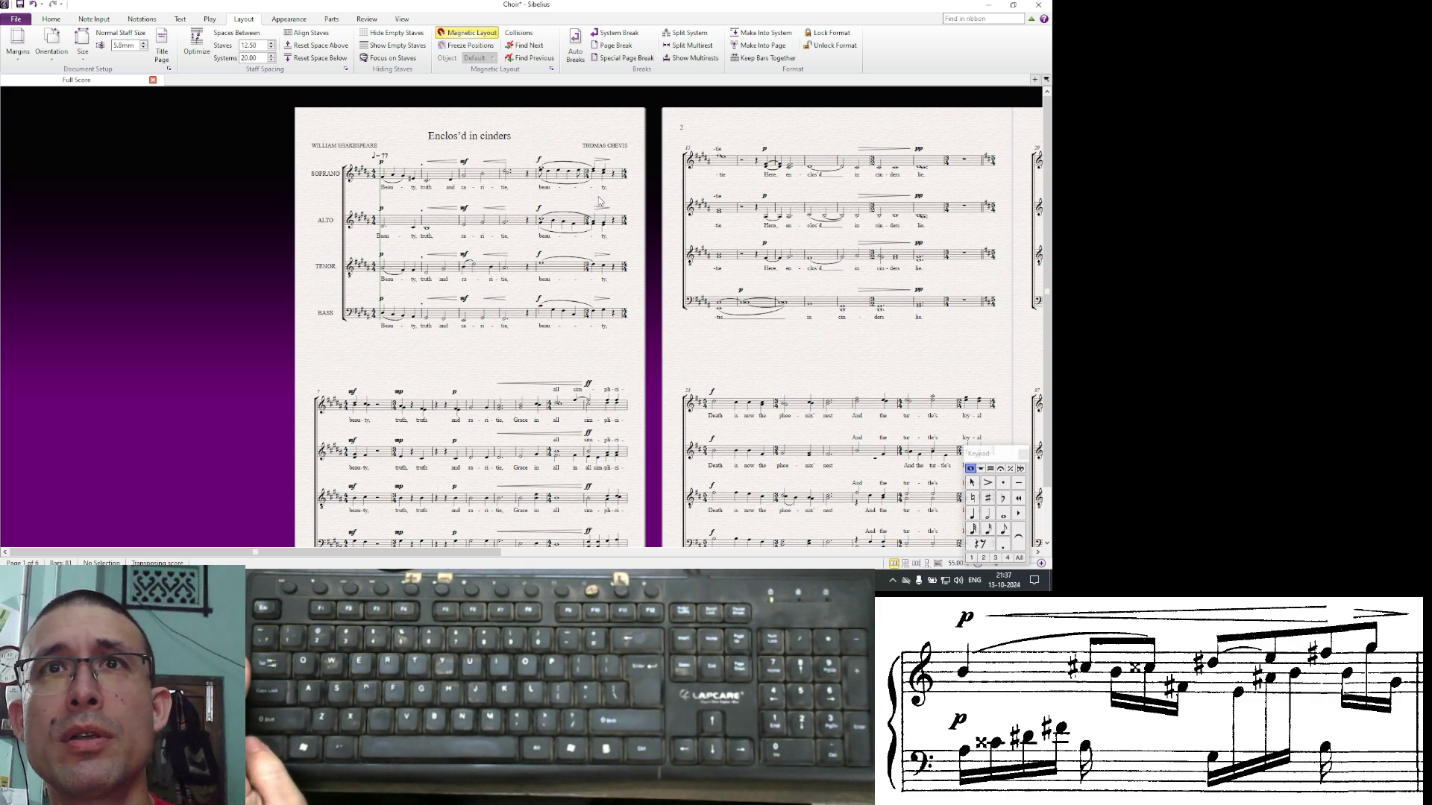
pyautogui.moveTo(593, 347); pyautogui.dragTo(567, 323)
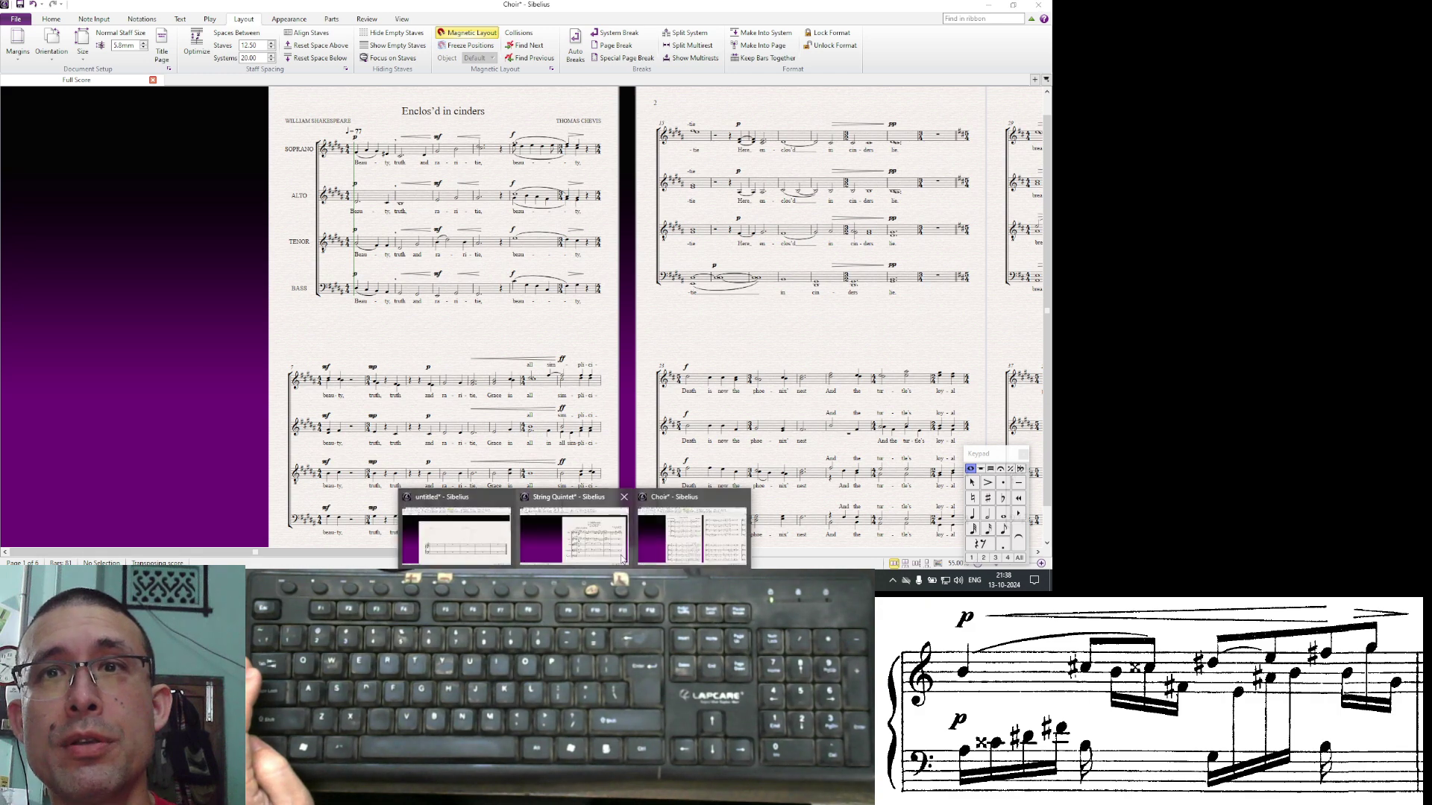
# Step: In the String Quintet score, reset the note spacing of bar 4 across all five staves
pyautogui.click(630, 553)
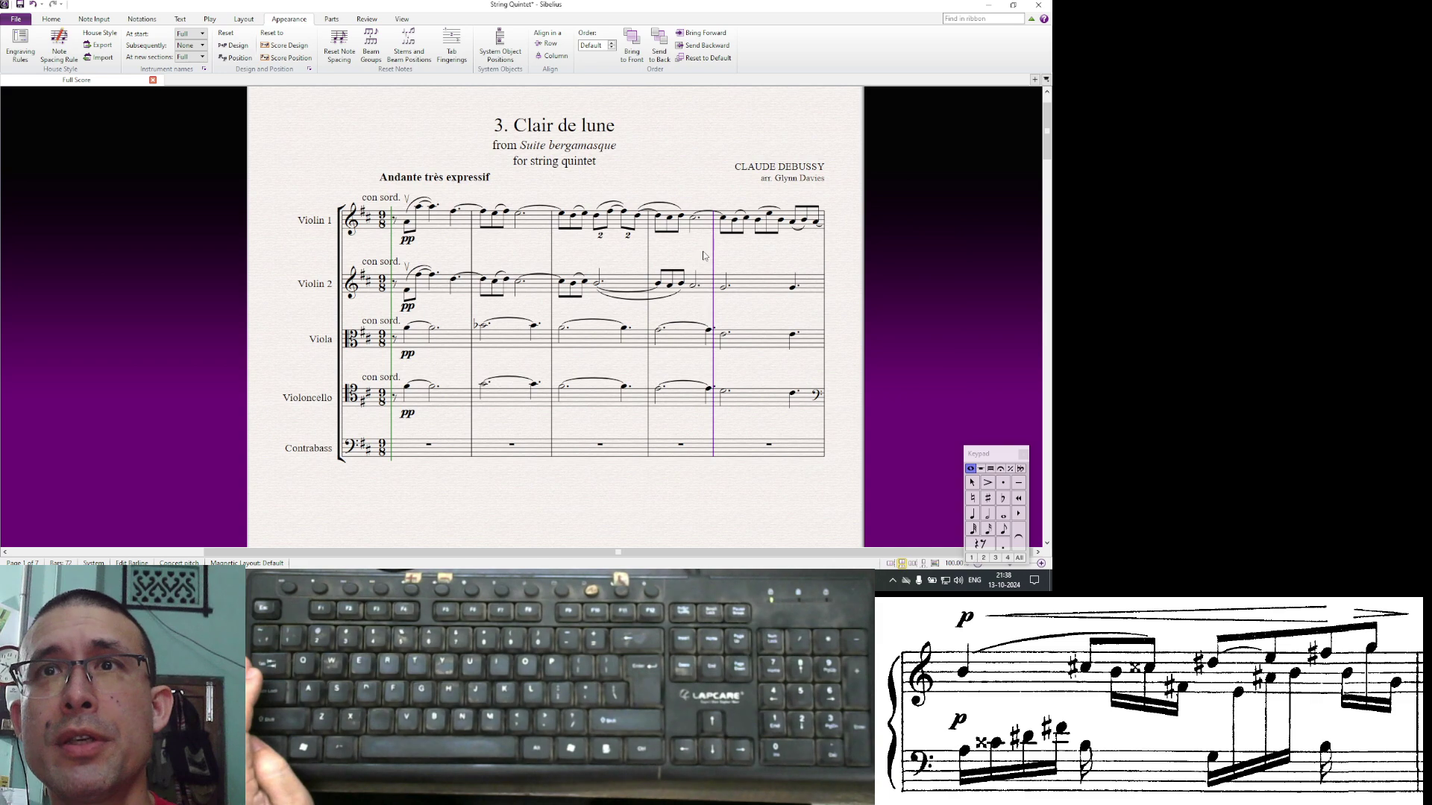
pyautogui.press('Escape')
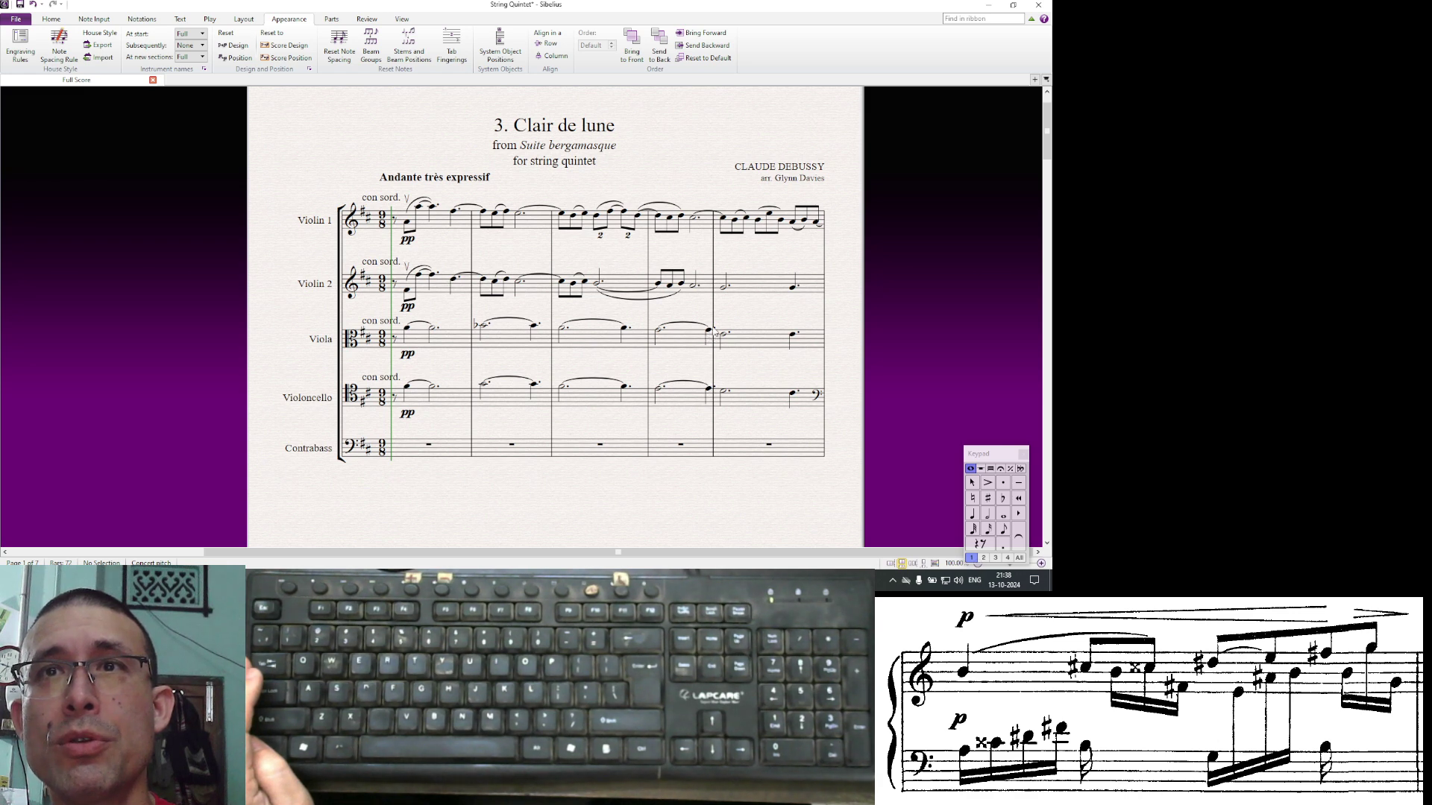
pyautogui.click(701, 225)
pyautogui.keyDown('shift'); pyautogui.click(699, 451); pyautogui.keyUp('shift')
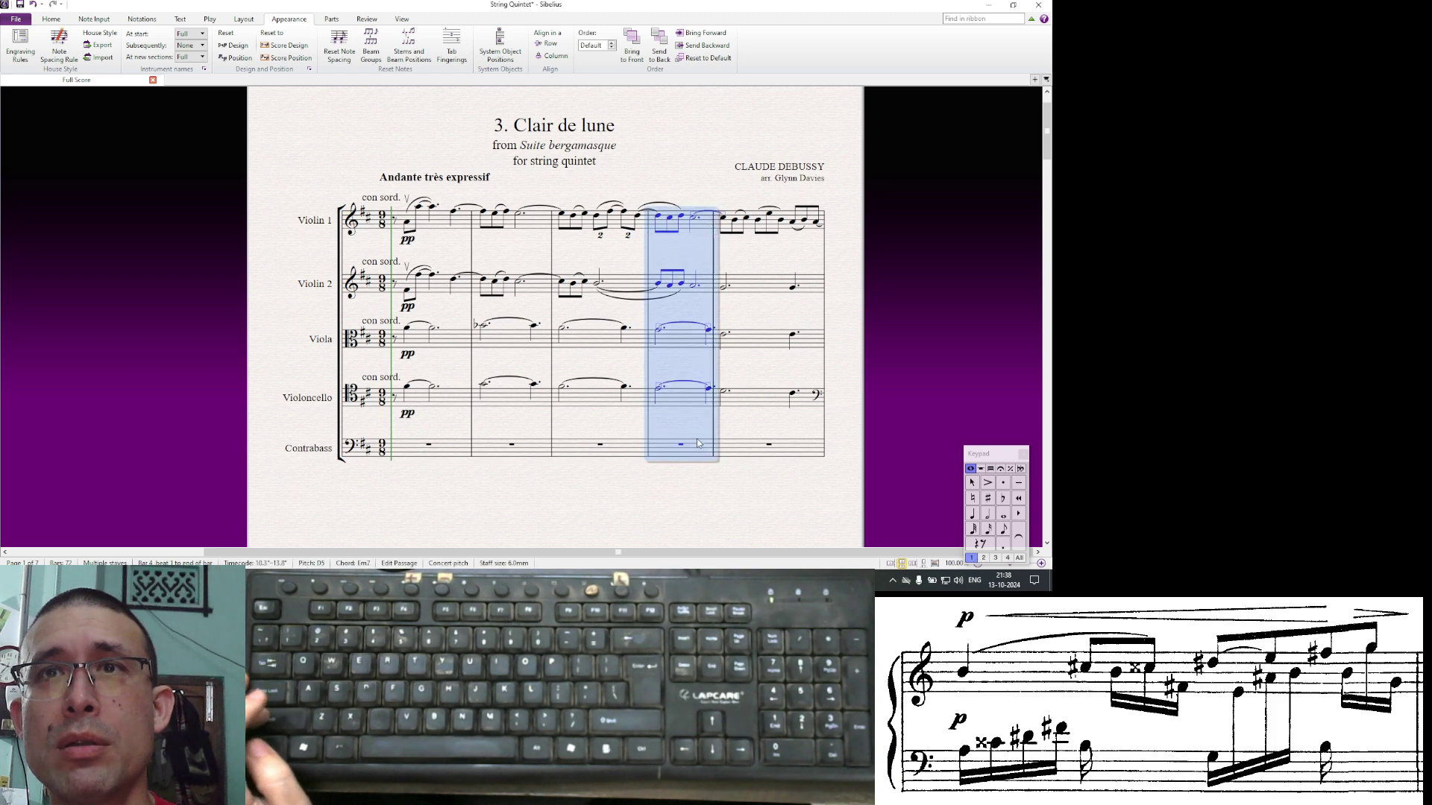
pyautogui.click(687, 362)
pyautogui.hotkey('ctrl', 'a')
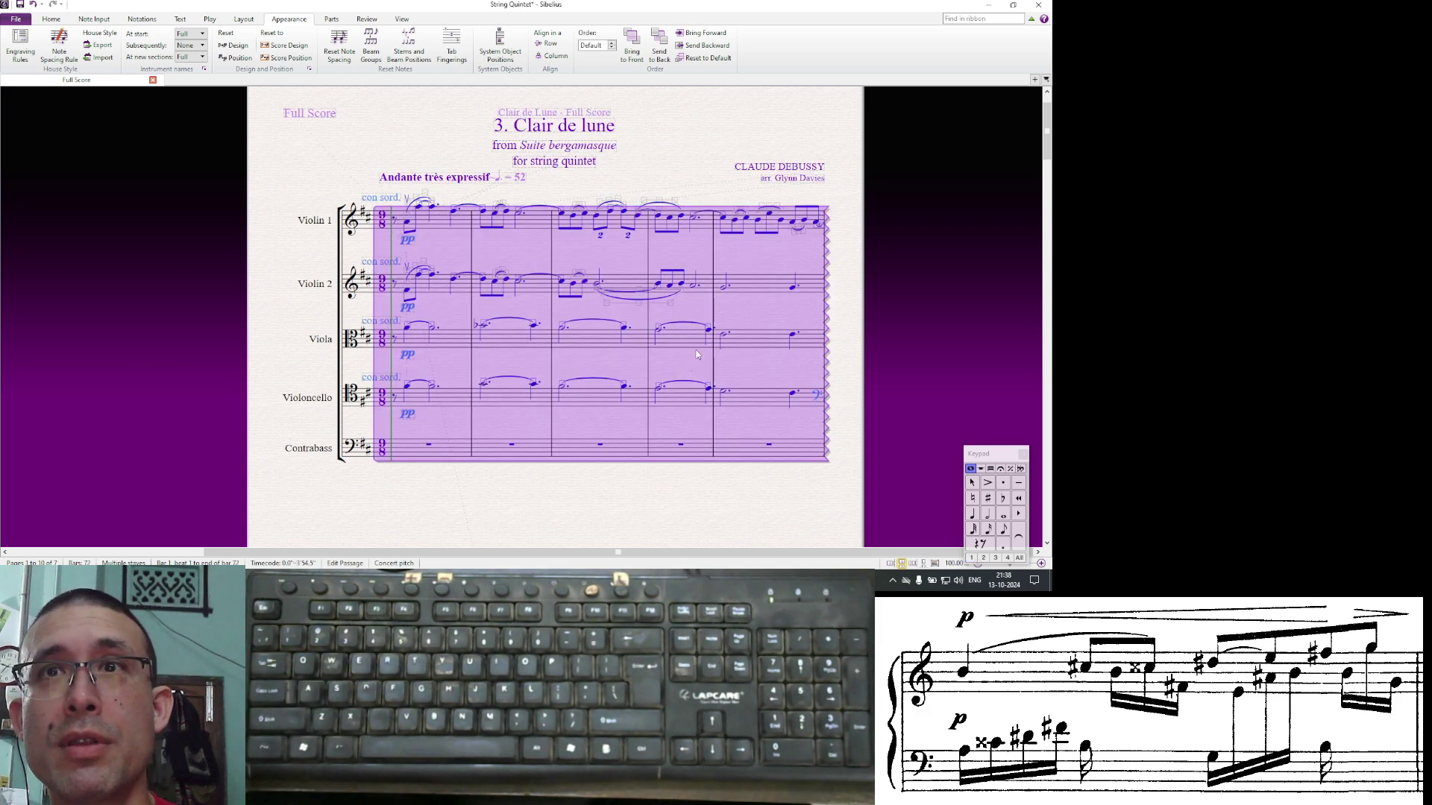
pyautogui.press('Escape')
pyautogui.click(707, 229)
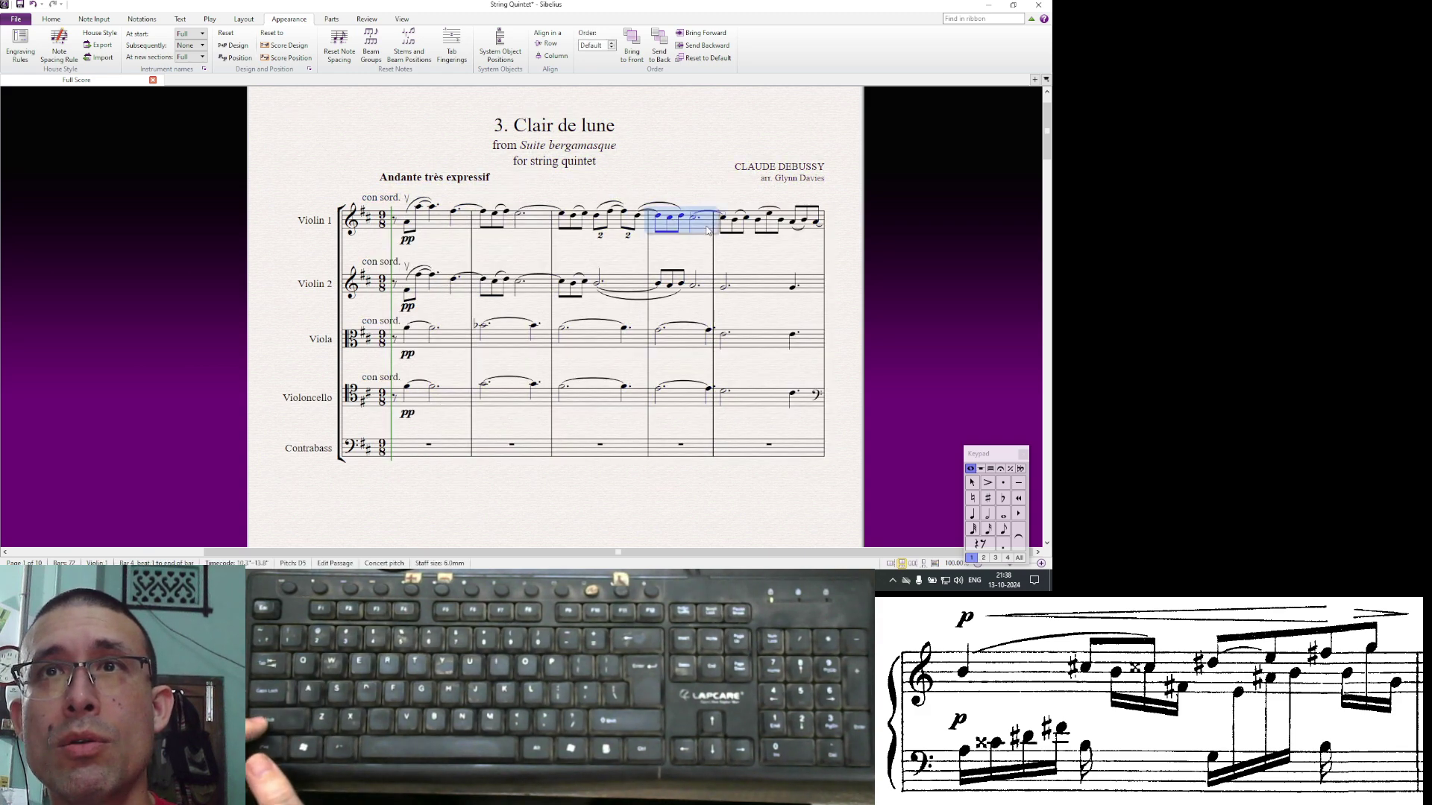
pyautogui.keyDown('shift'); pyautogui.click(700, 453); pyautogui.keyUp('shift')
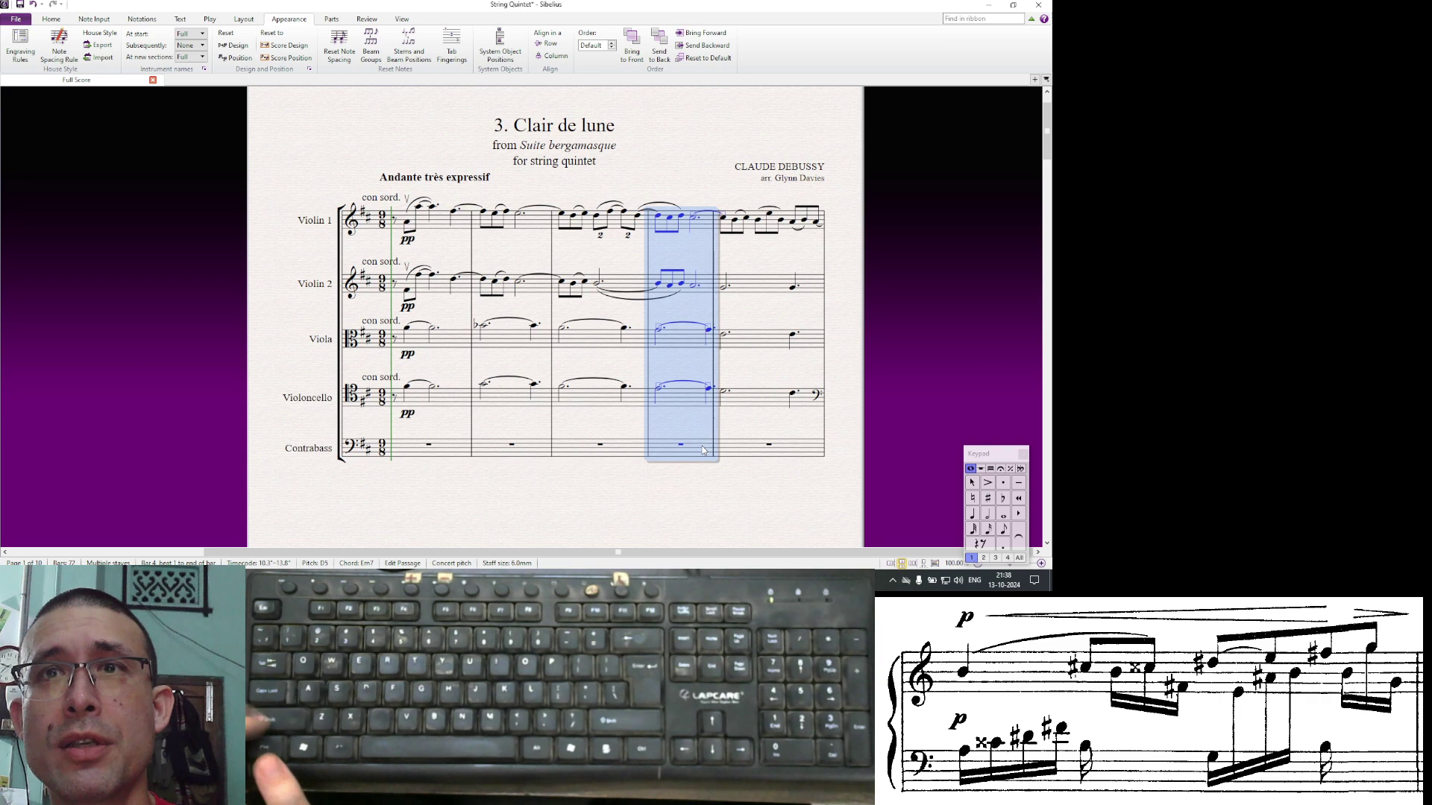
pyautogui.click(340, 53)
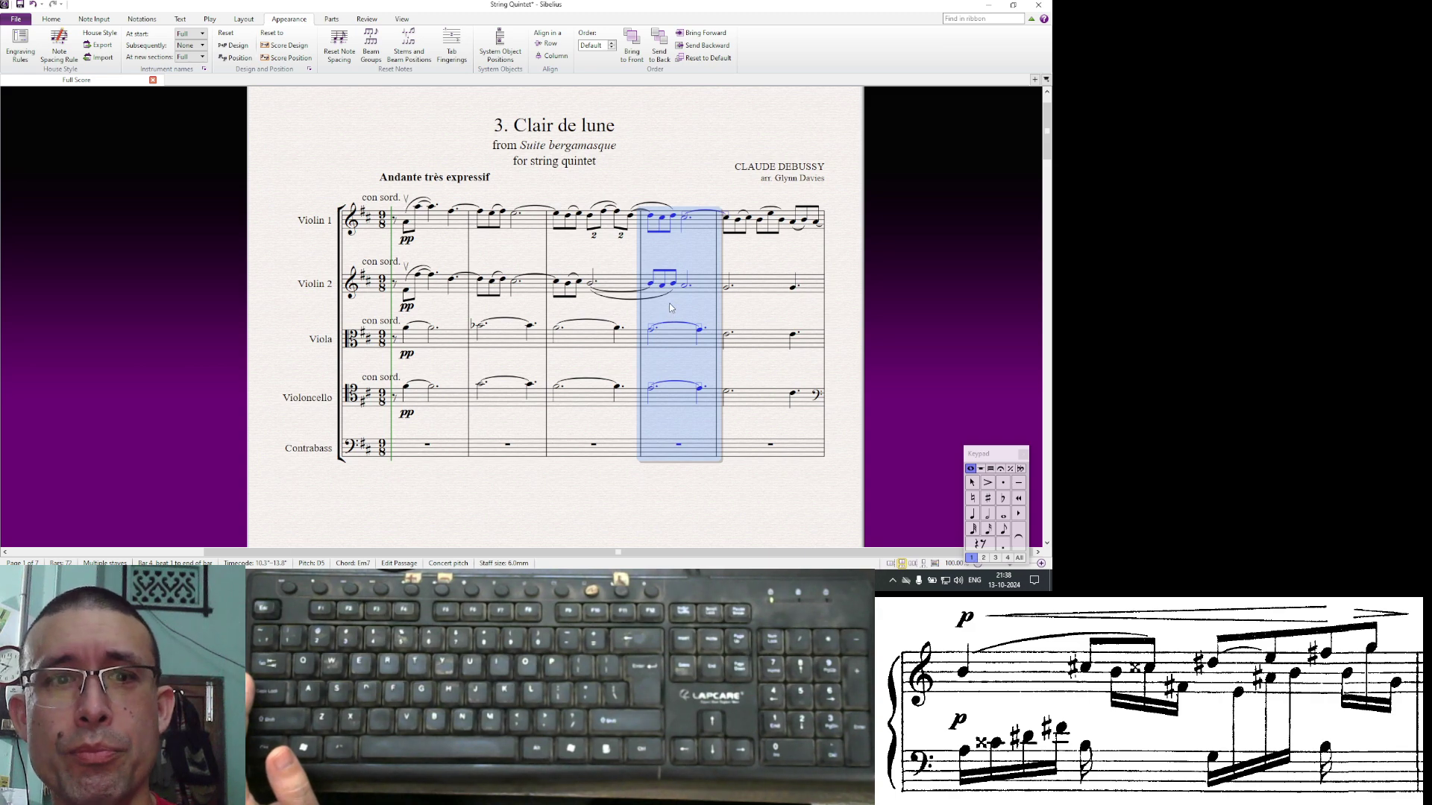
# Step: Zoom out and centre the String Quintet page, selecting bar 3 in the Violoncello and Contrabass staves
pyautogui.hotkey('ctrl', '-')
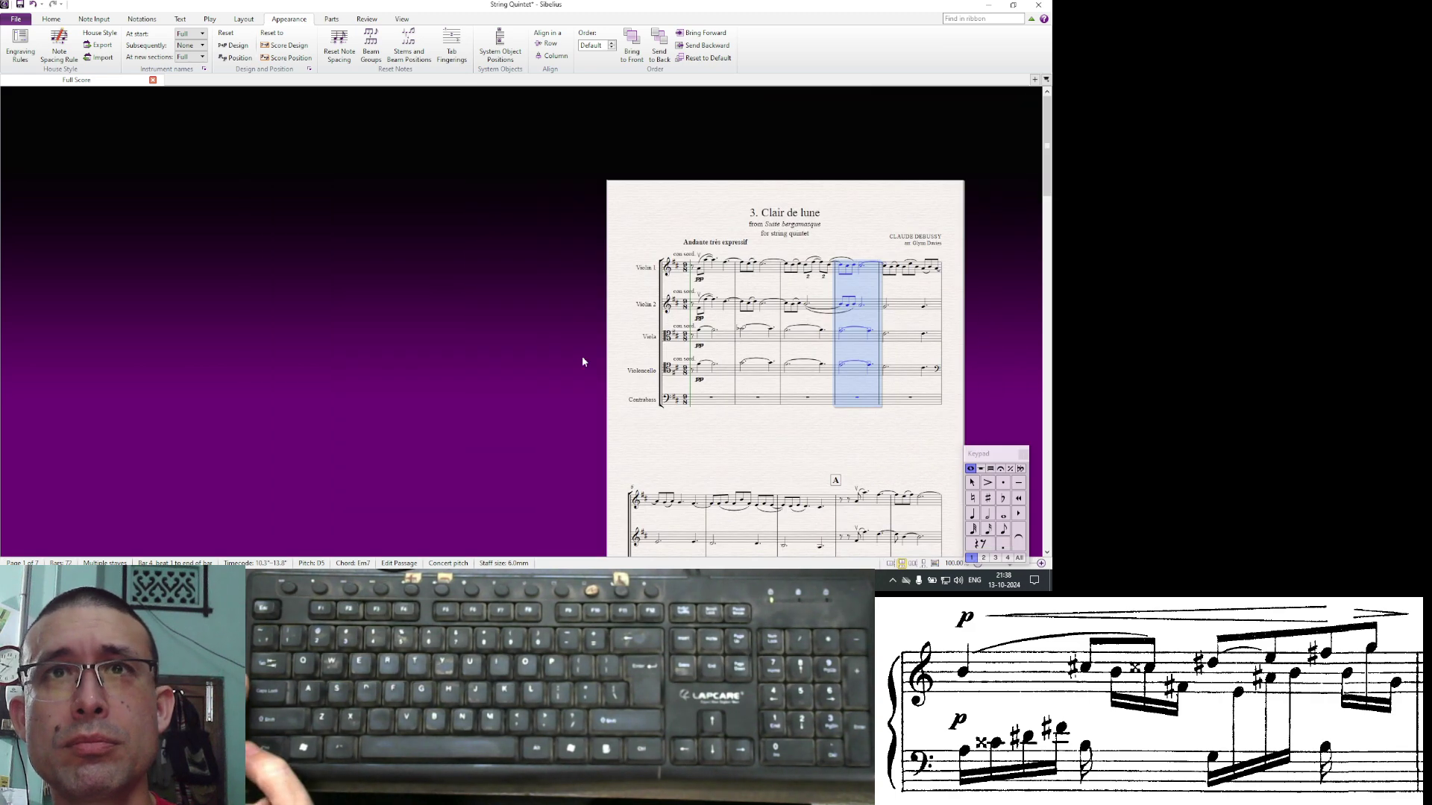
pyautogui.moveTo(691, 457); pyautogui.dragTo(486, 352)
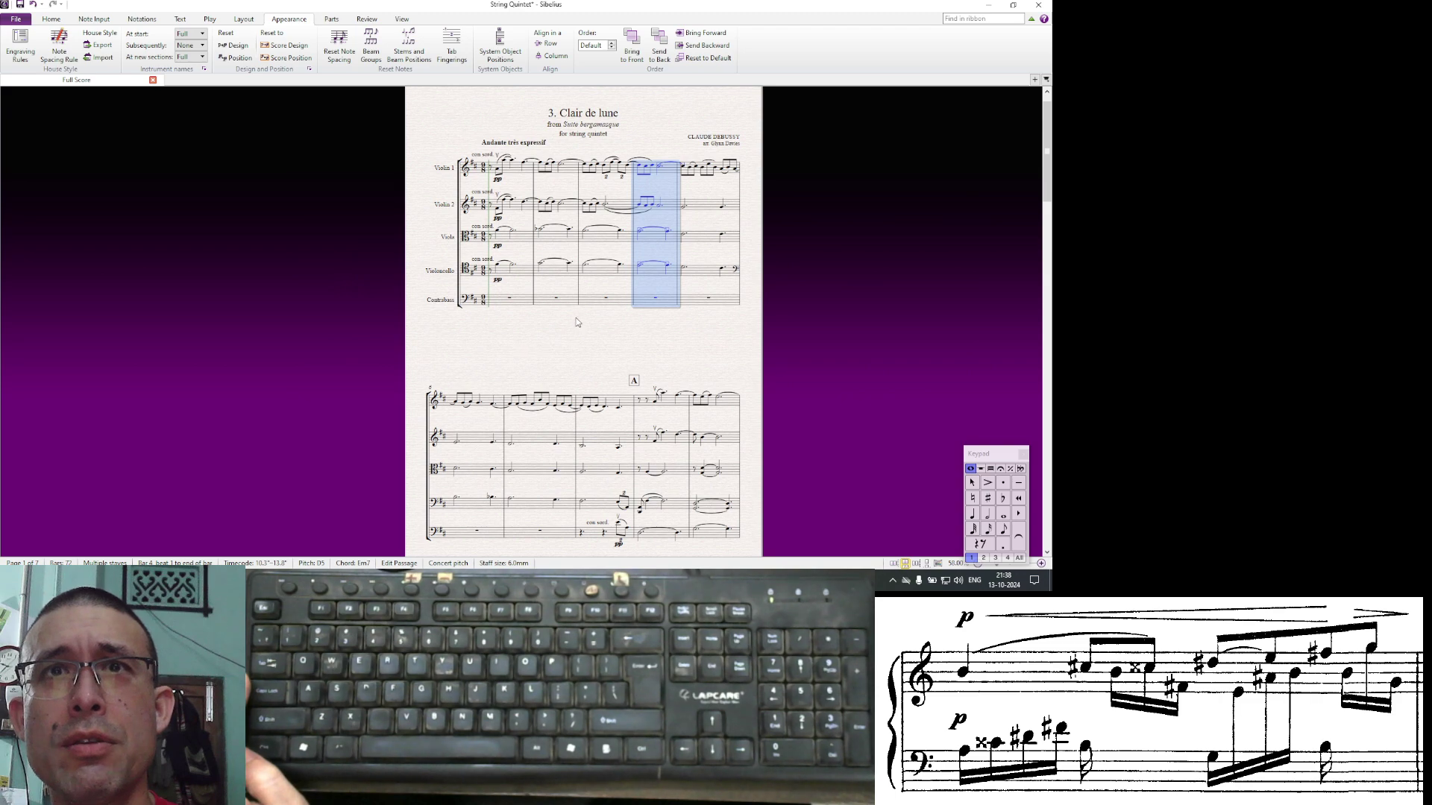
pyautogui.moveTo(588, 359); pyautogui.dragTo(584, 283)
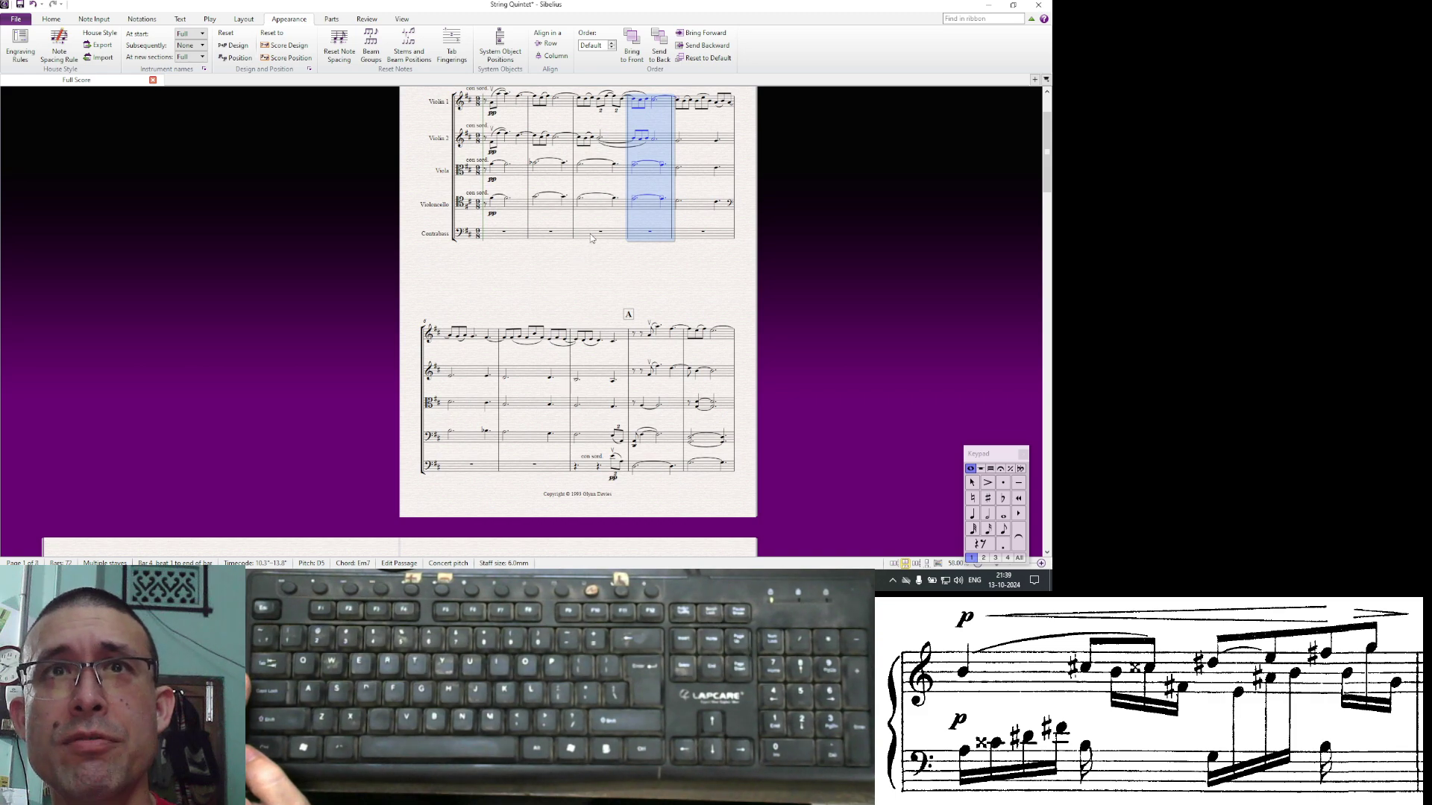
pyautogui.scroll(1, 569, 262)
pyautogui.press('Escape')
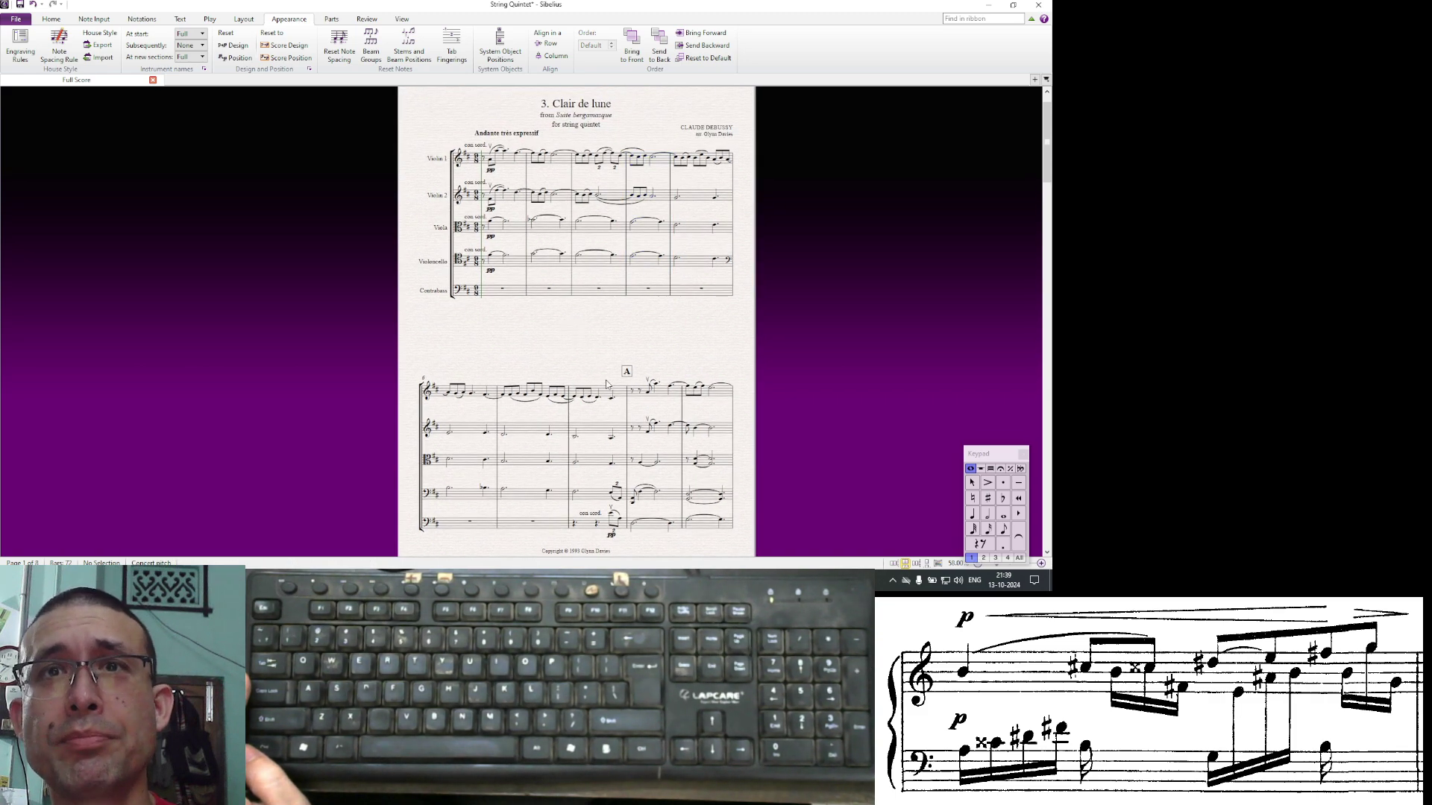
pyautogui.click(596, 266)
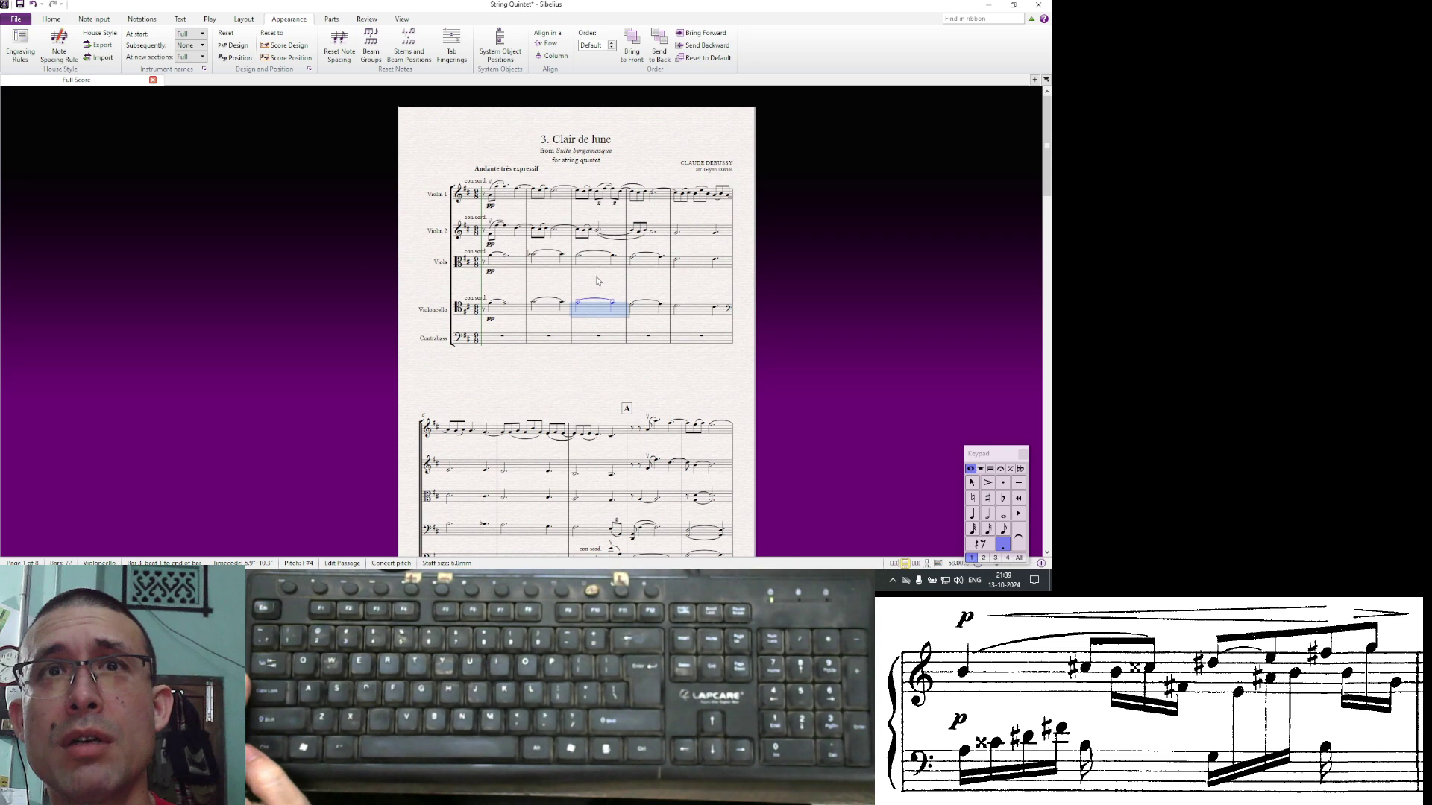
pyautogui.click(592, 346)
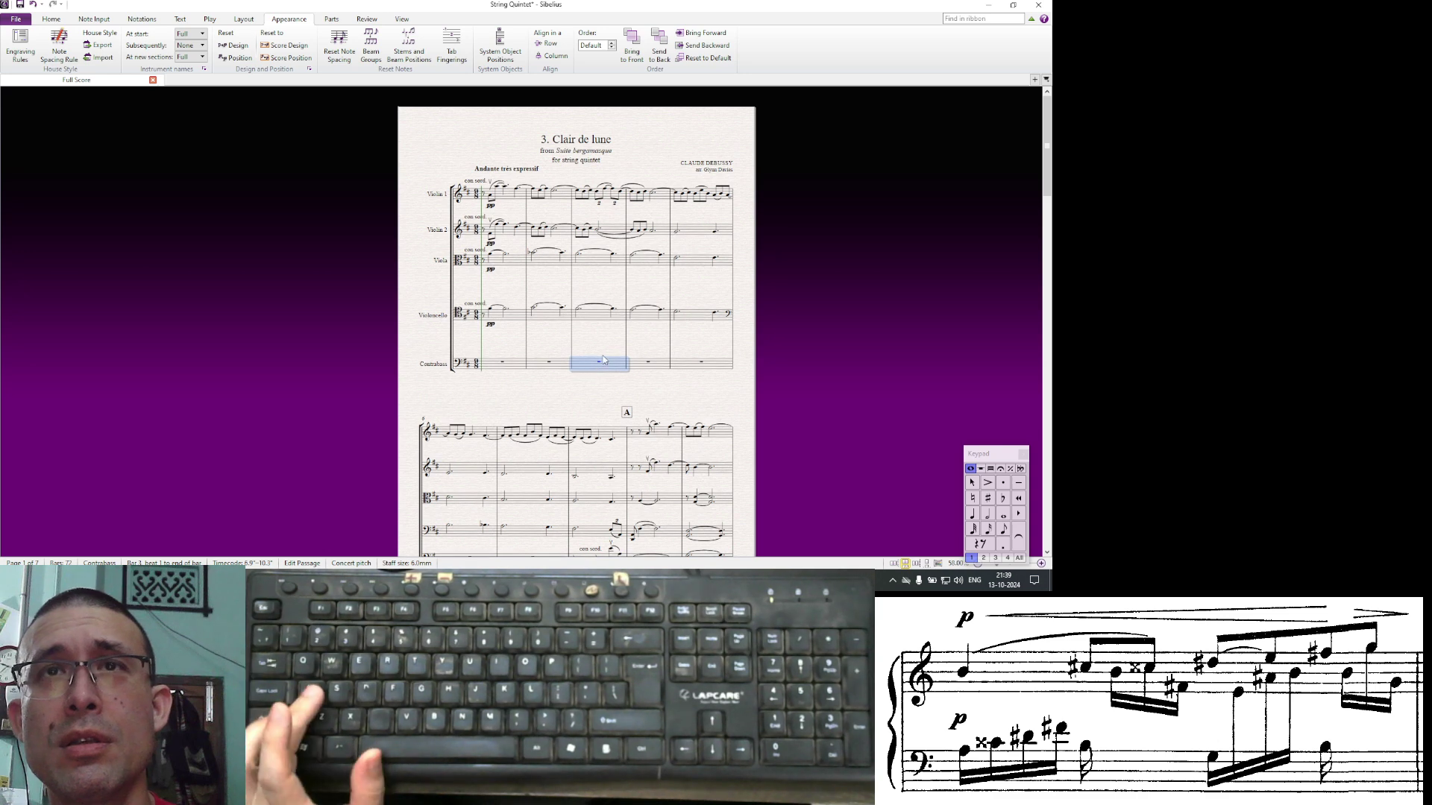
# Step: Optimize staff spacing across the whole String Quintet score, then return to the Choir score
pyautogui.hotkey('ctrl', 'a')
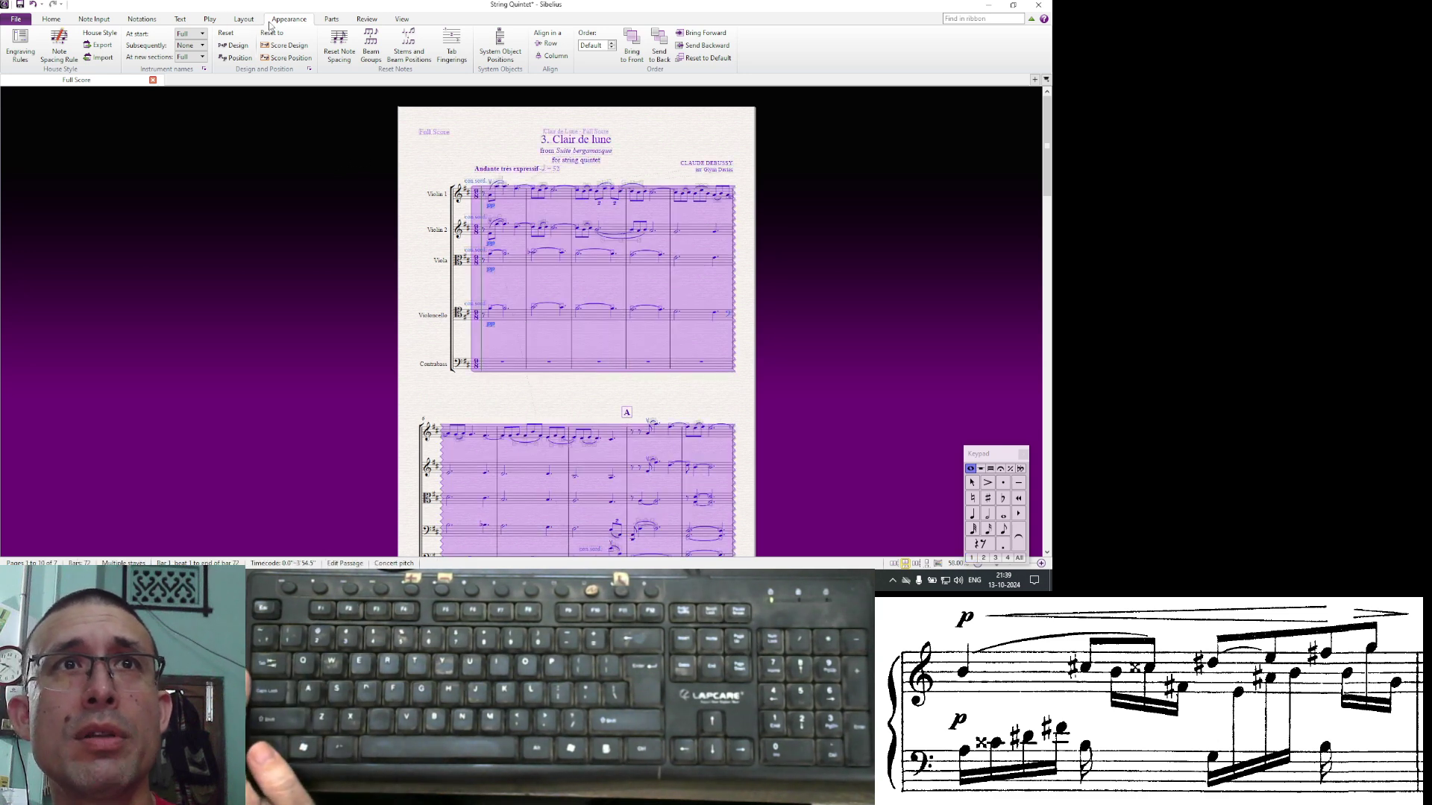
pyautogui.click(244, 19)
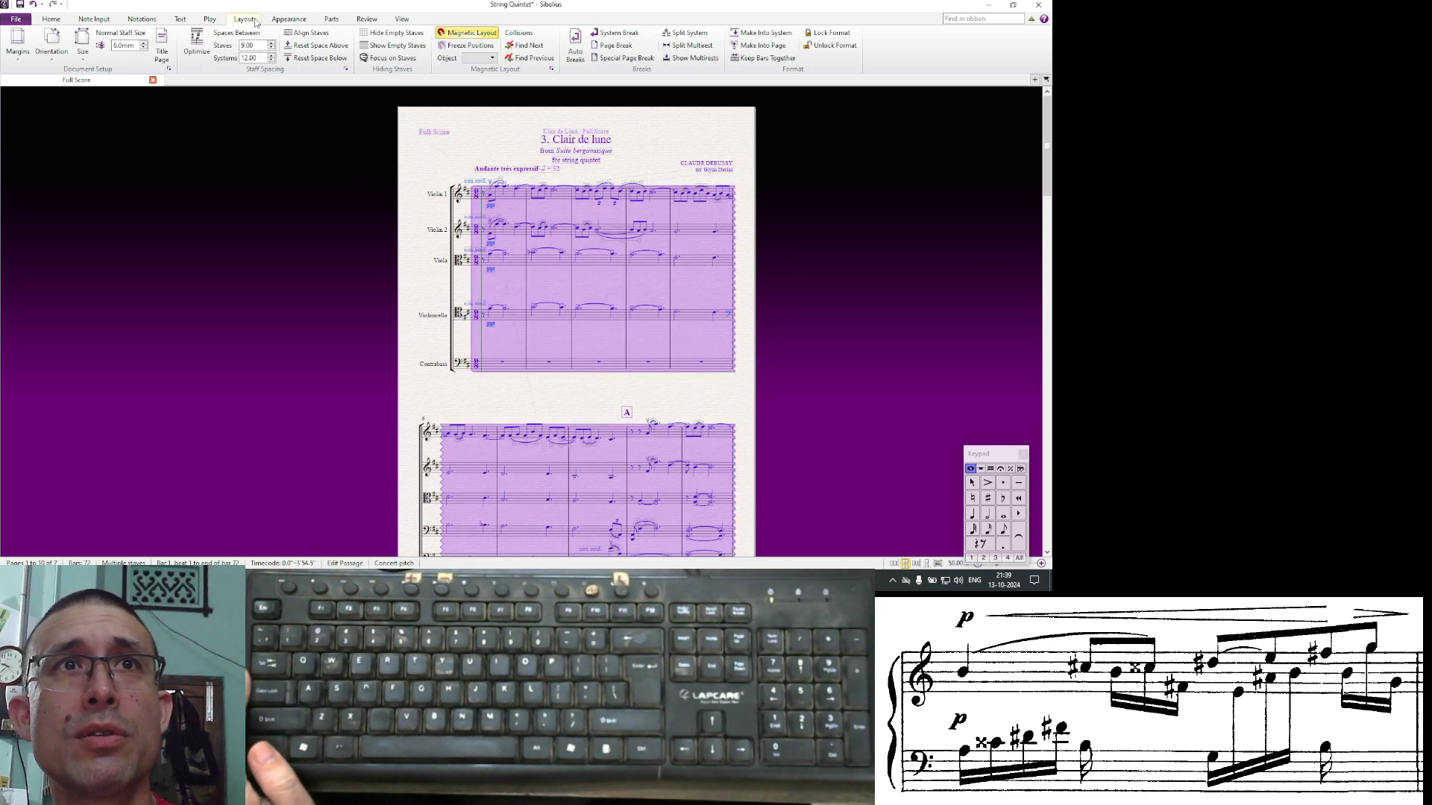
pyautogui.click(206, 54)
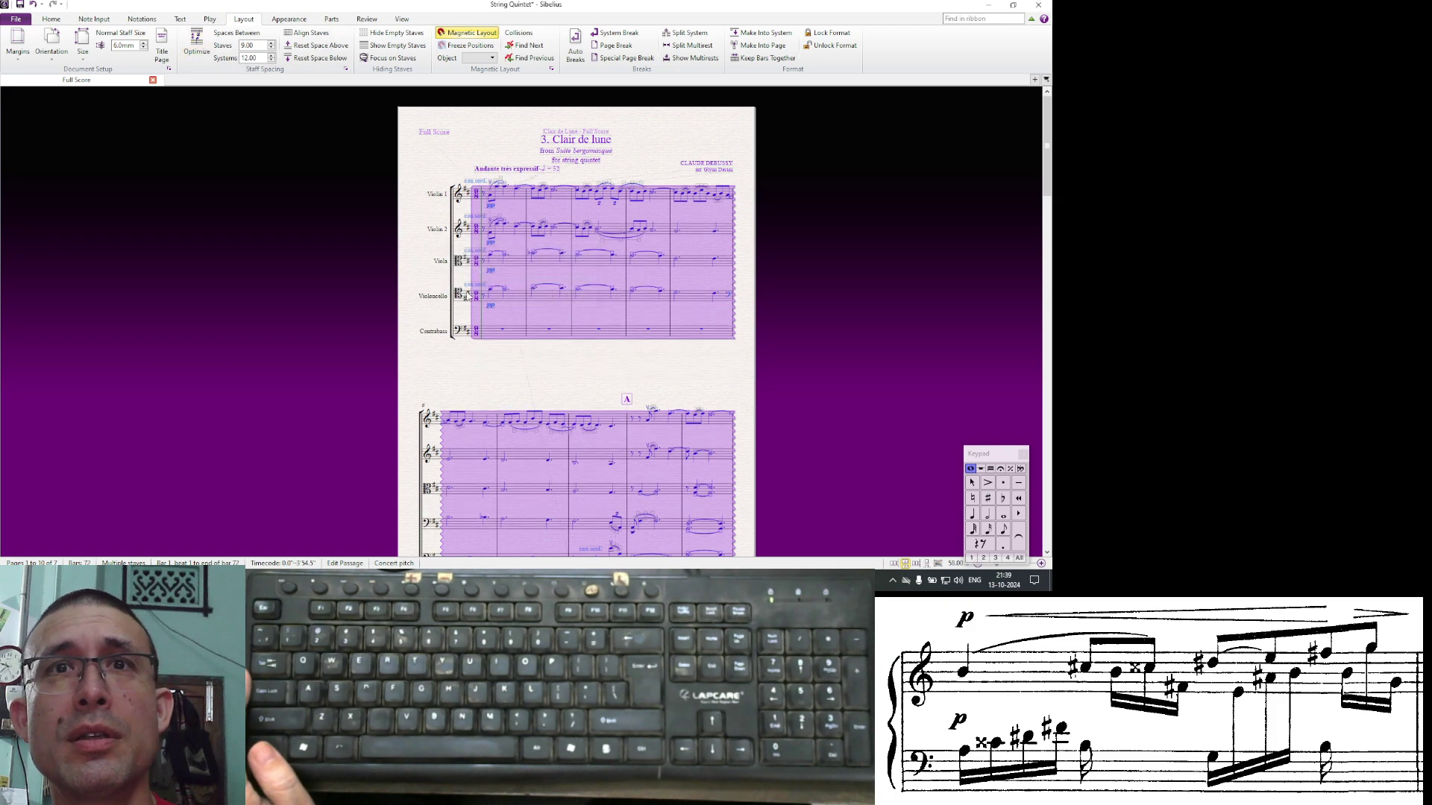
pyautogui.click(587, 371)
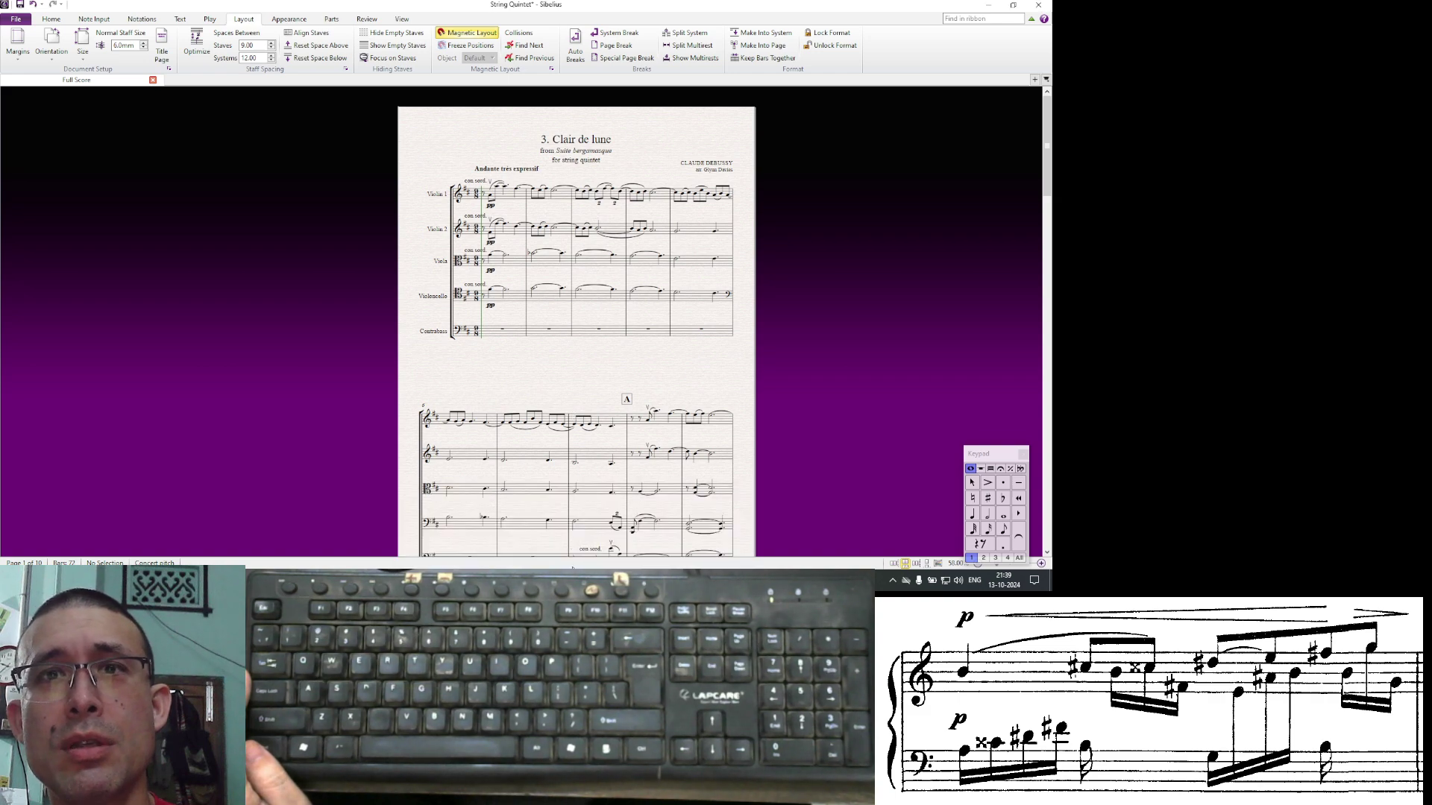
pyautogui.moveTo(575, 581)
pyautogui.click(692, 531)
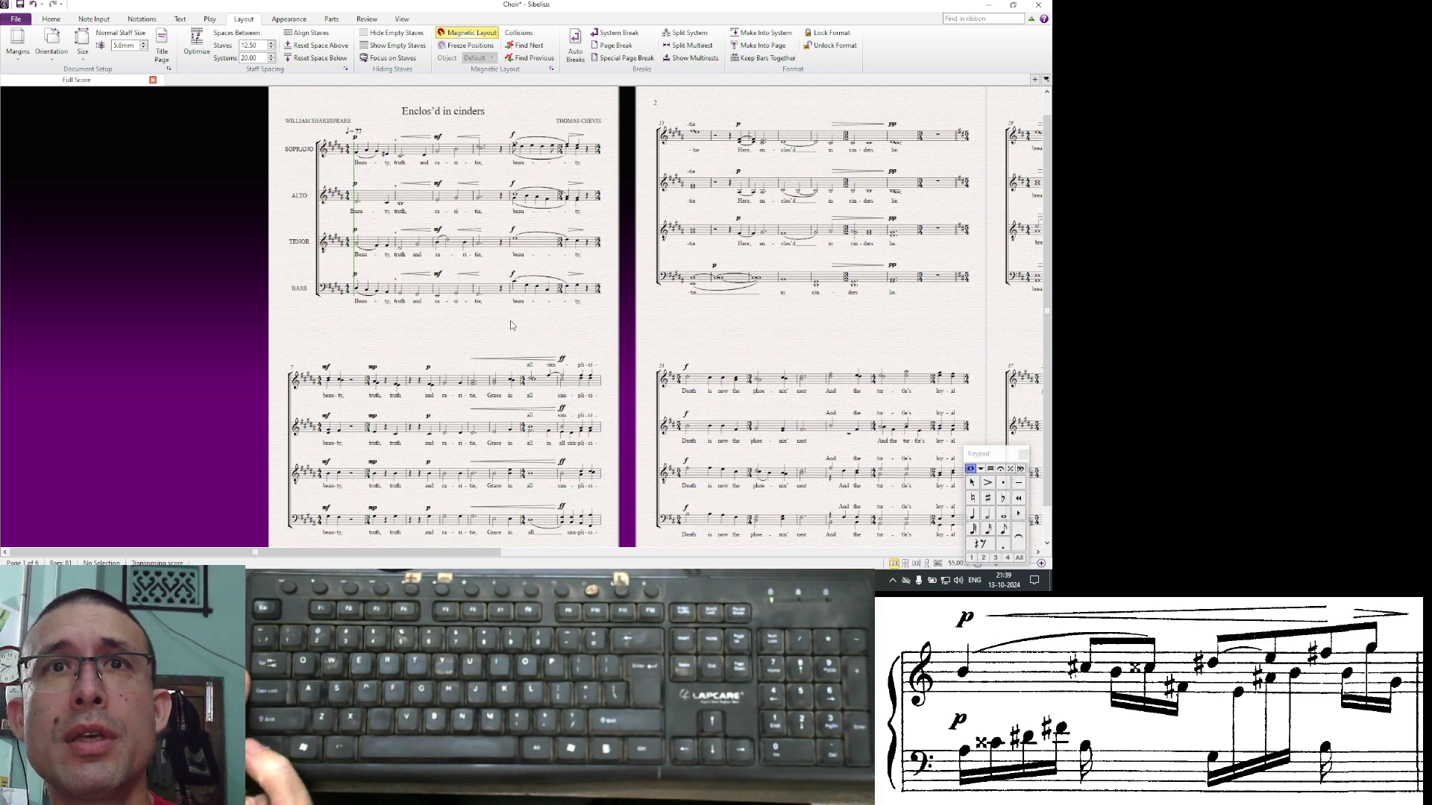
pyautogui.scroll(-1, 514, 330)
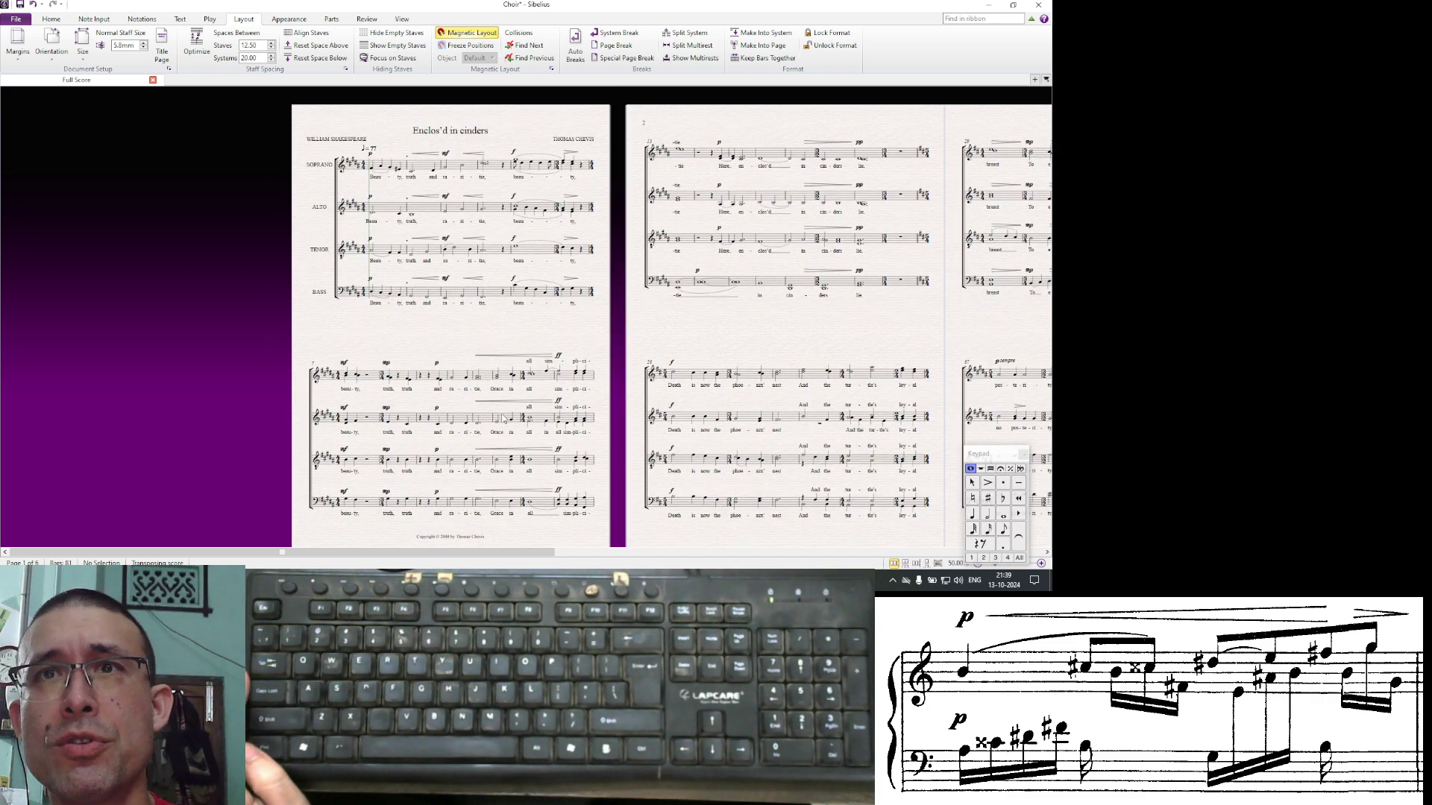
pyautogui.scroll(-2, 661, 325)
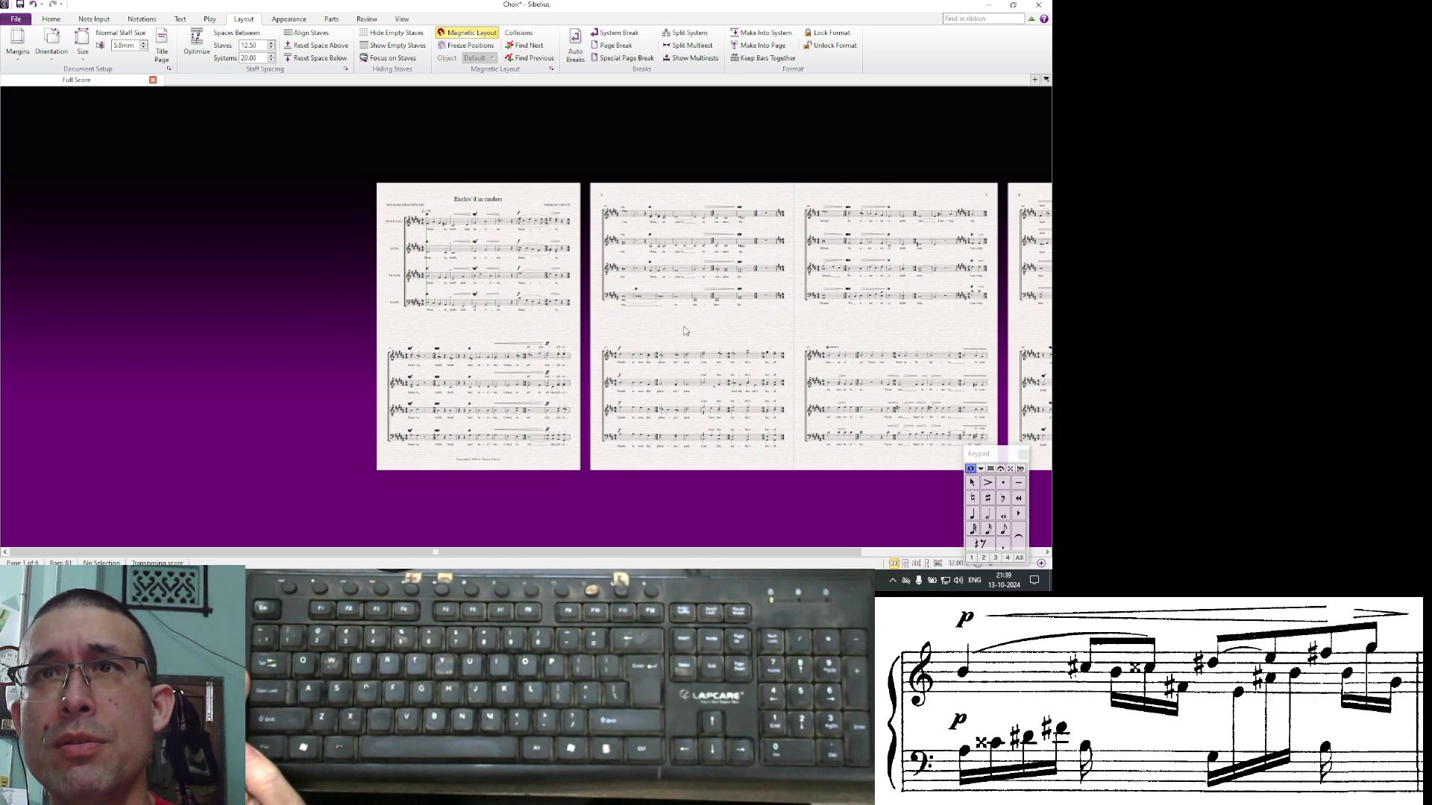
pyautogui.moveTo(660, 325); pyautogui.dragTo(413, 296)
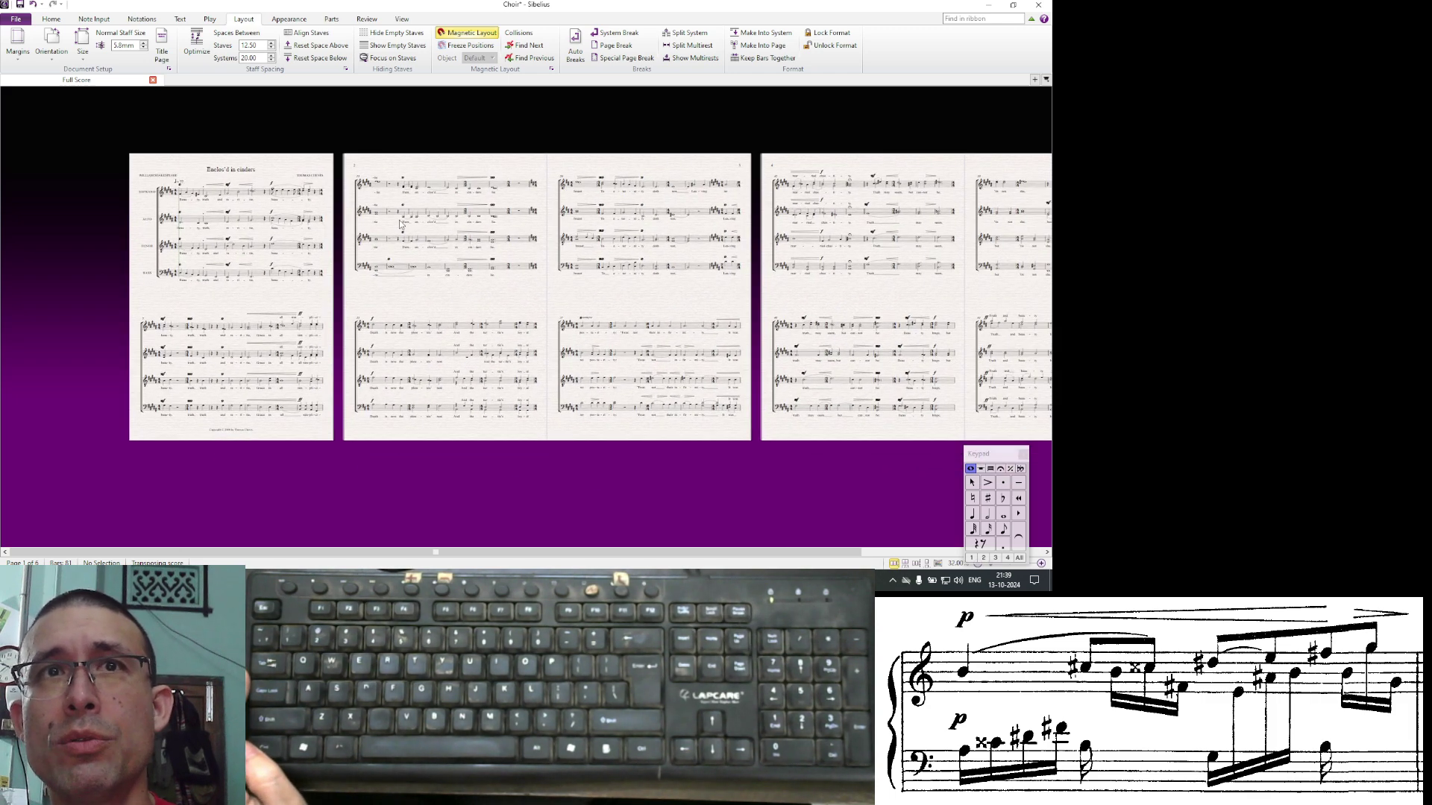
pyautogui.scroll(2, 251, 305)
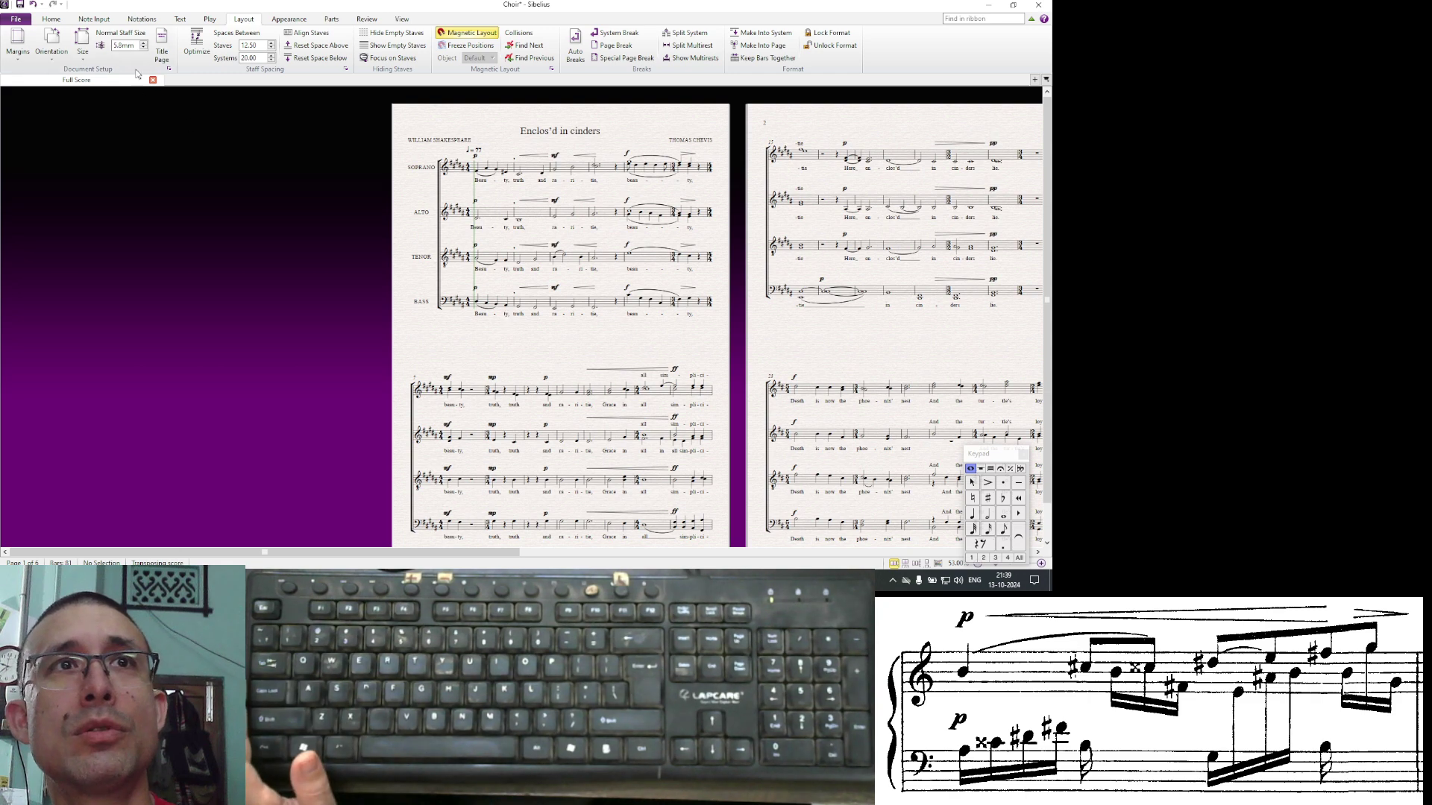
# Step: Lower the Choir score's staff size from 5.8 mm to 3.2 mm in Document Setup and apply it
pyautogui.click(169, 70)
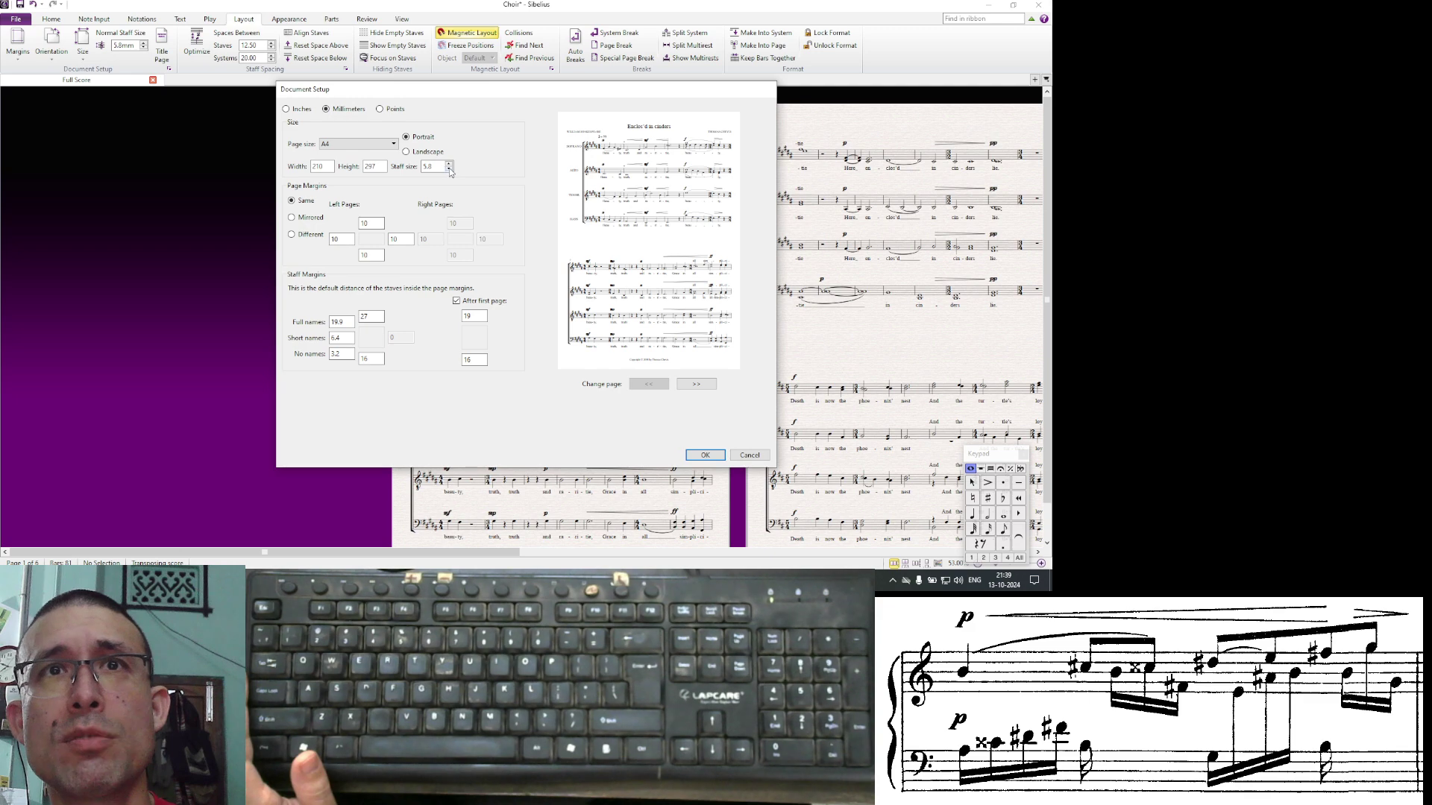
pyautogui.click(450, 170)
pyautogui.moveTo(450, 170); pyautogui.dragTo(449, 164)
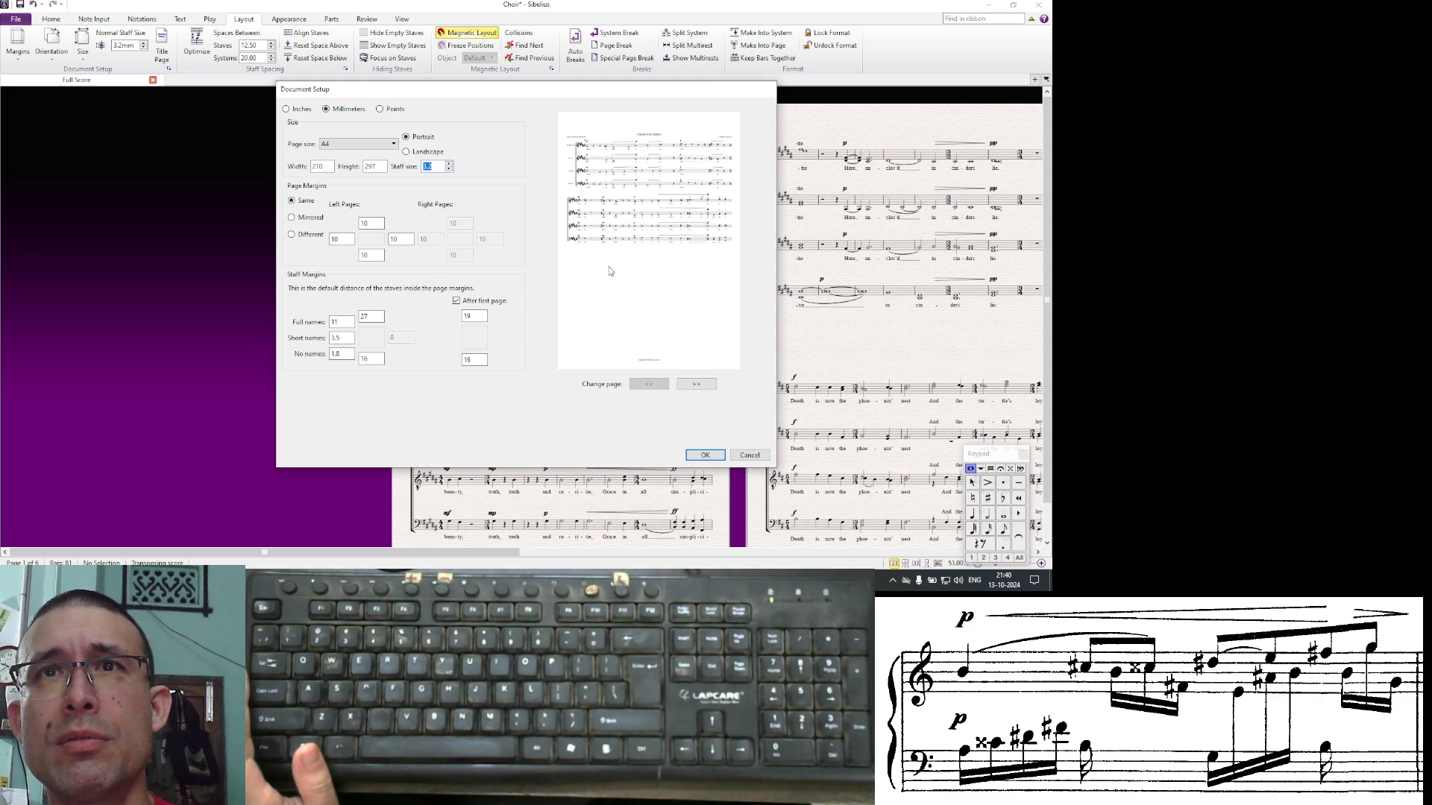
pyautogui.click(704, 455)
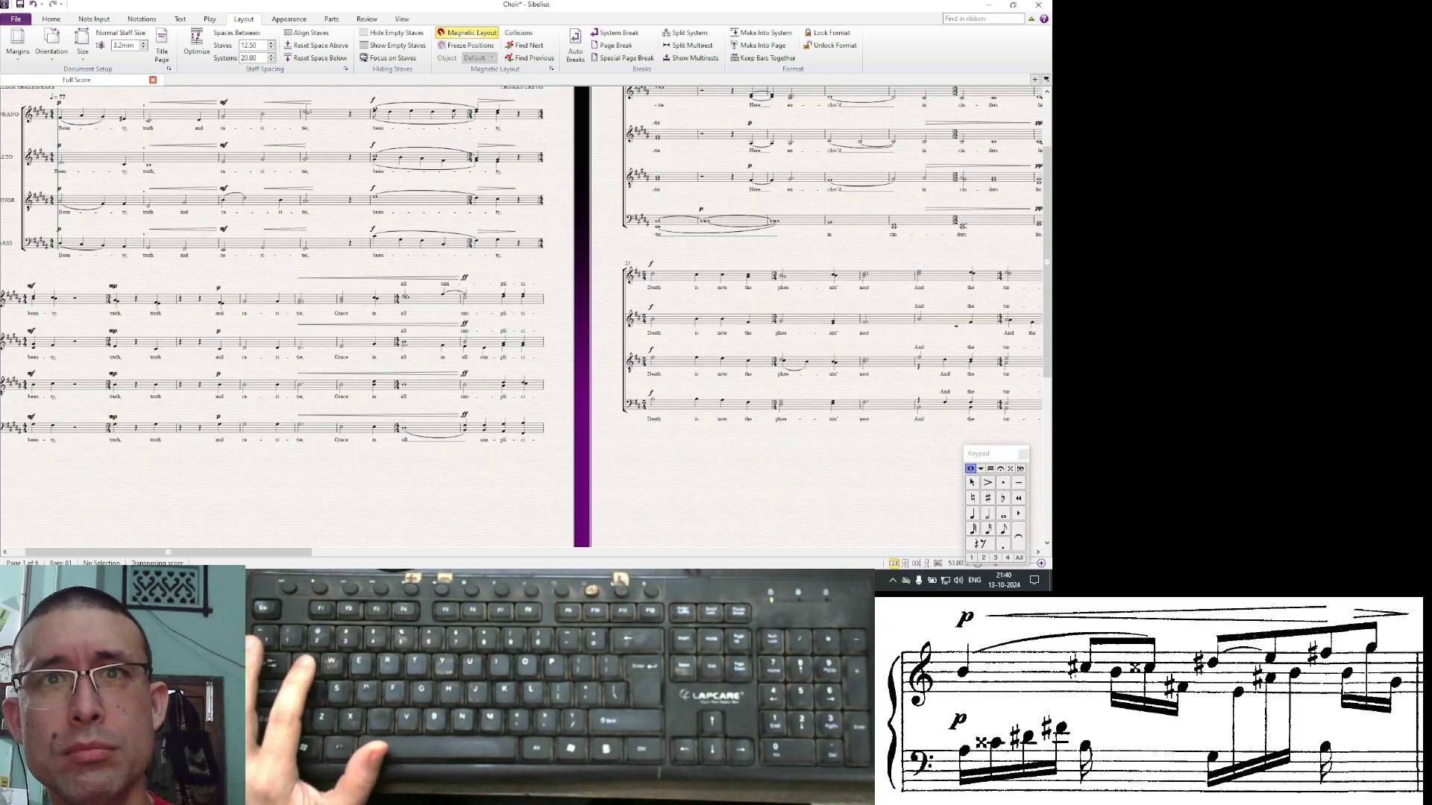
# Step: Bring the Choir score back to the front and scroll down through it
pyautogui.click(604, 578)
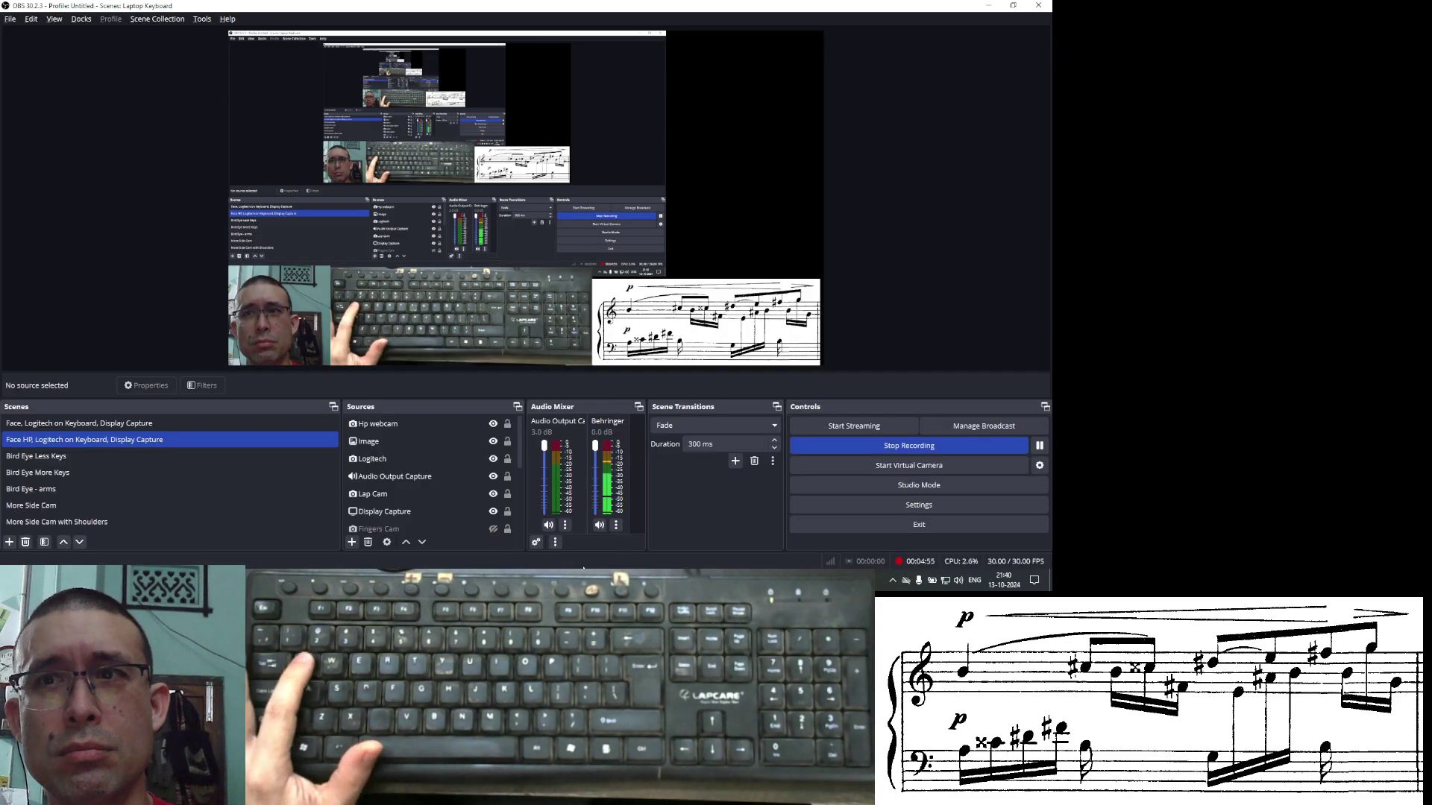
pyautogui.moveTo(604, 576)
pyautogui.click(692, 535)
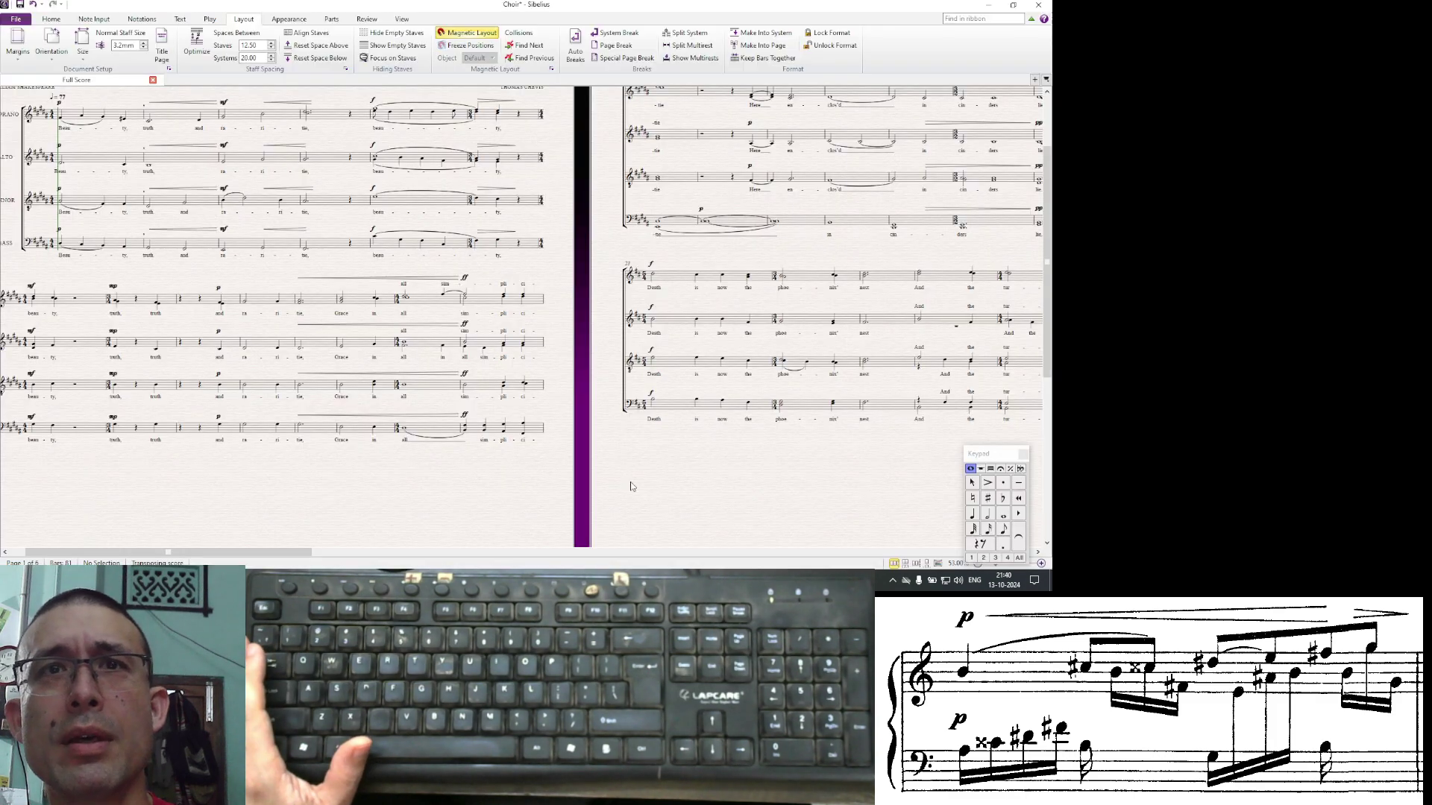
pyautogui.scroll(-4, 596, 306)
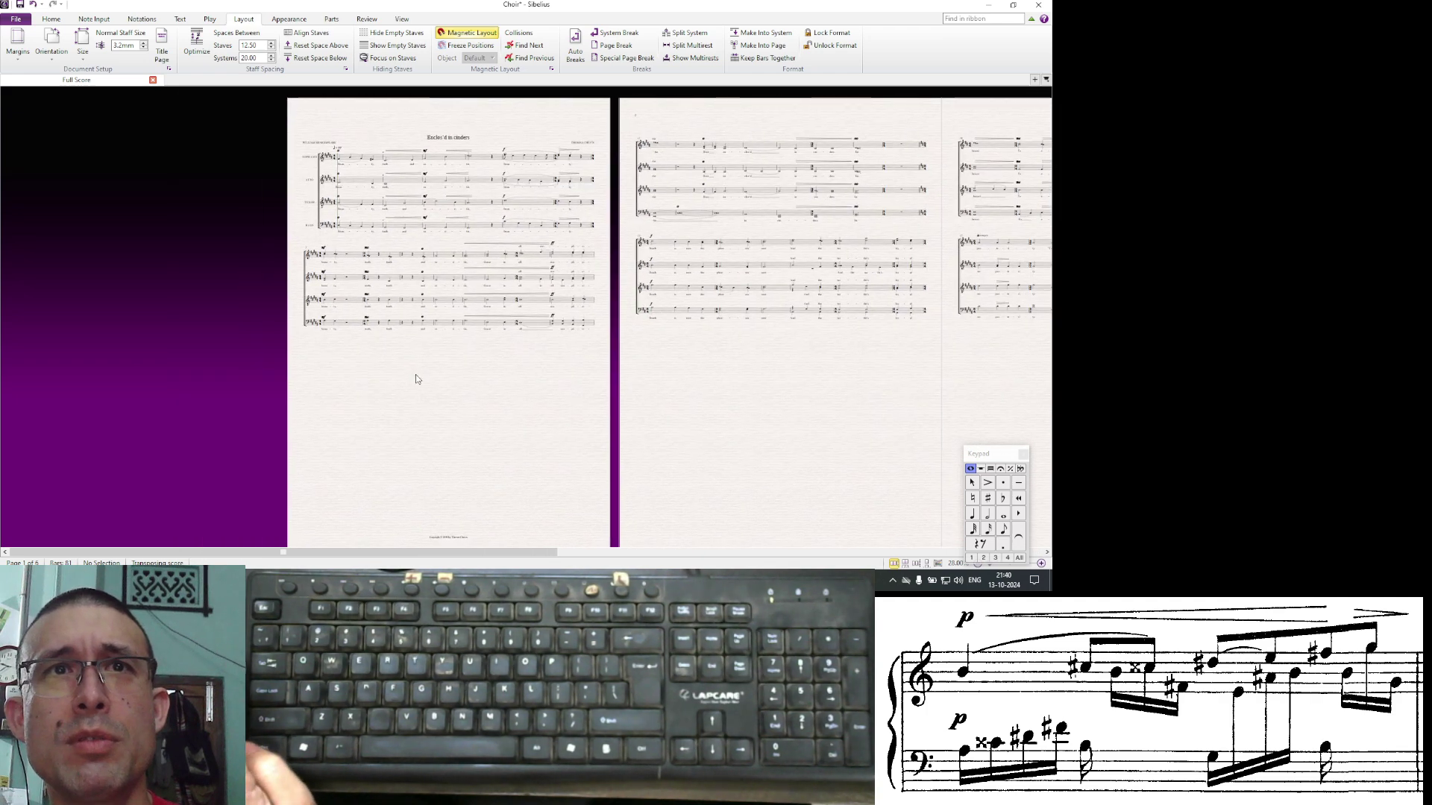
pyautogui.scroll(-2, 416, 374)
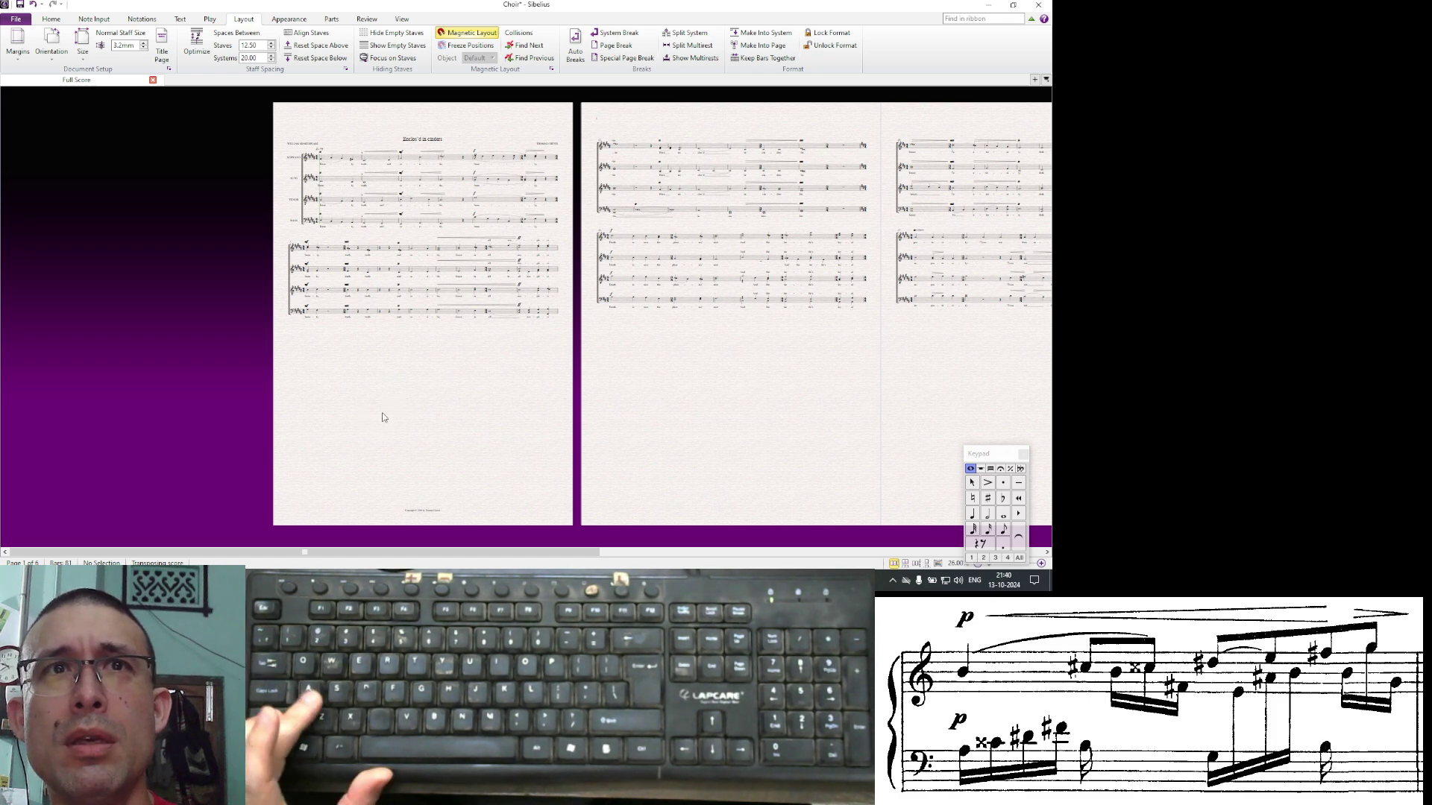
# Step: Select the whole Choir score and reset its note spacing to default
pyautogui.hotkey('ctrl', 'a')
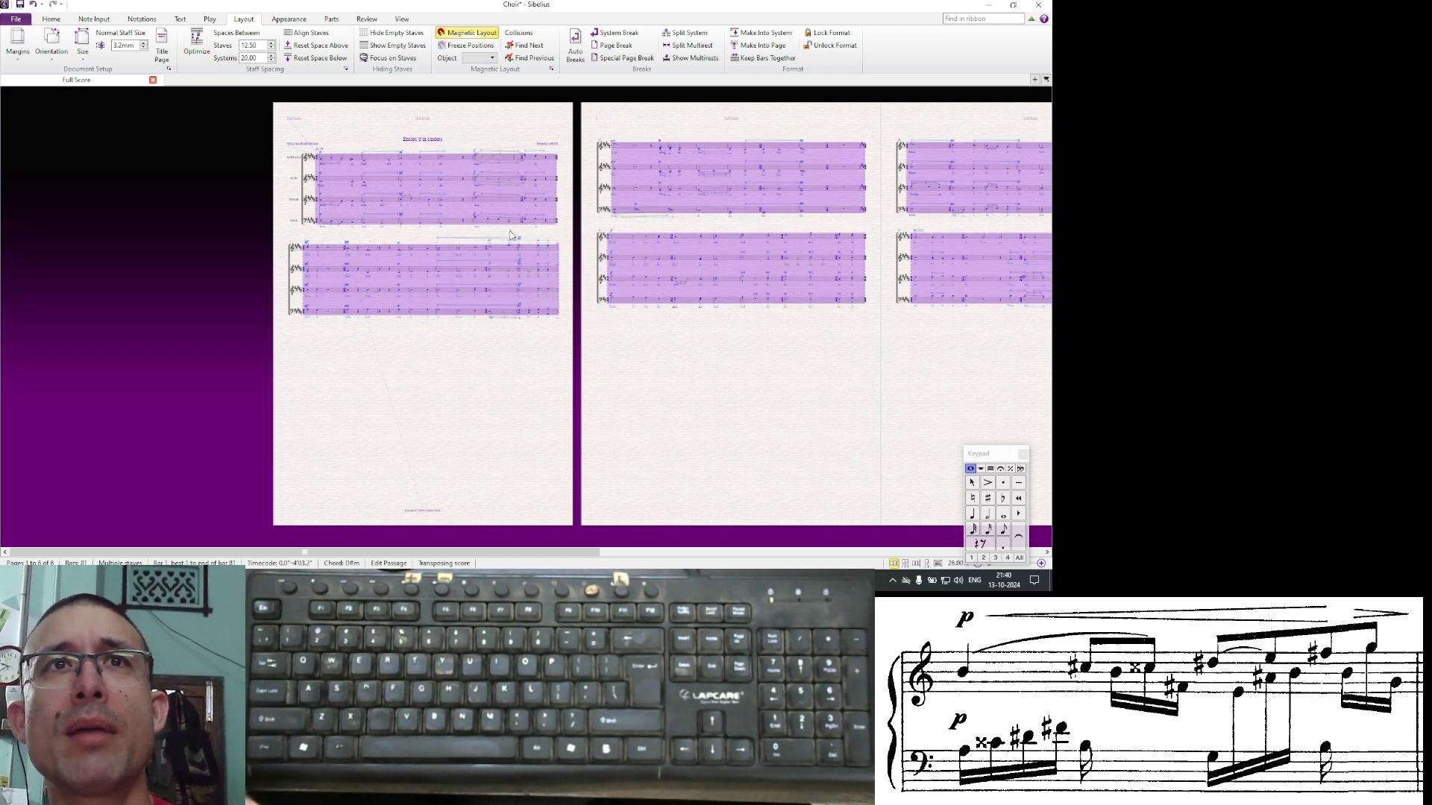
pyautogui.click(288, 20)
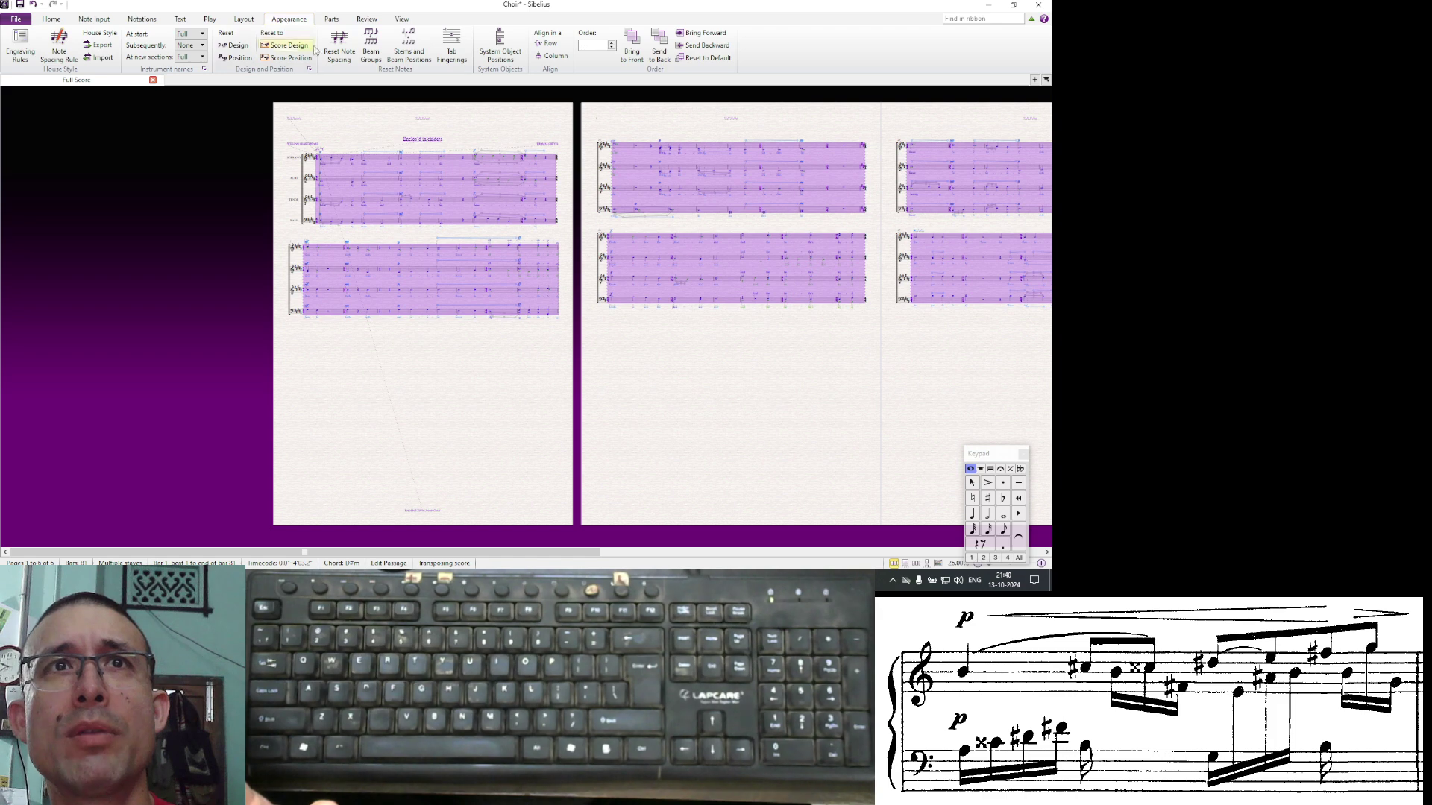
pyautogui.click(338, 46)
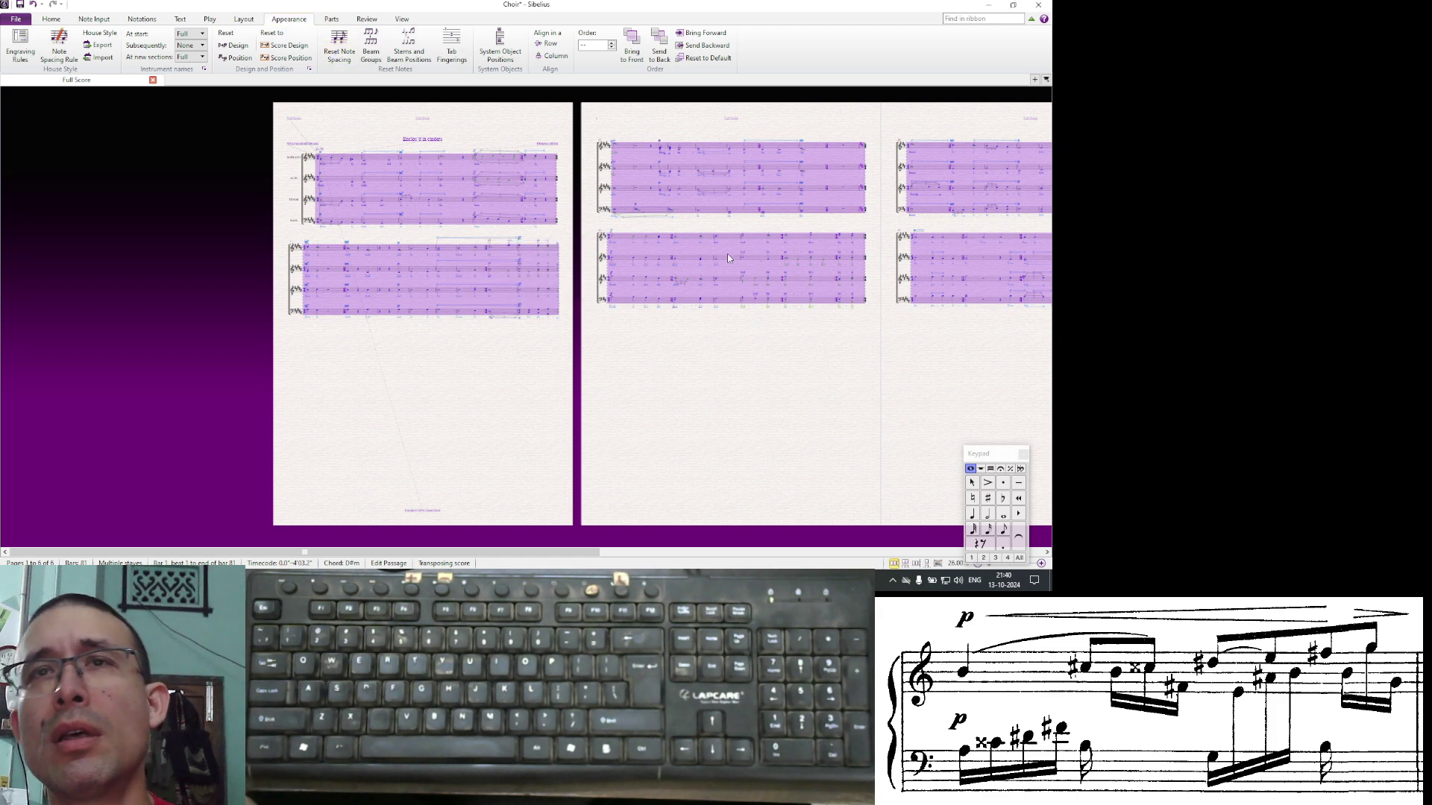
pyautogui.click(553, 374)
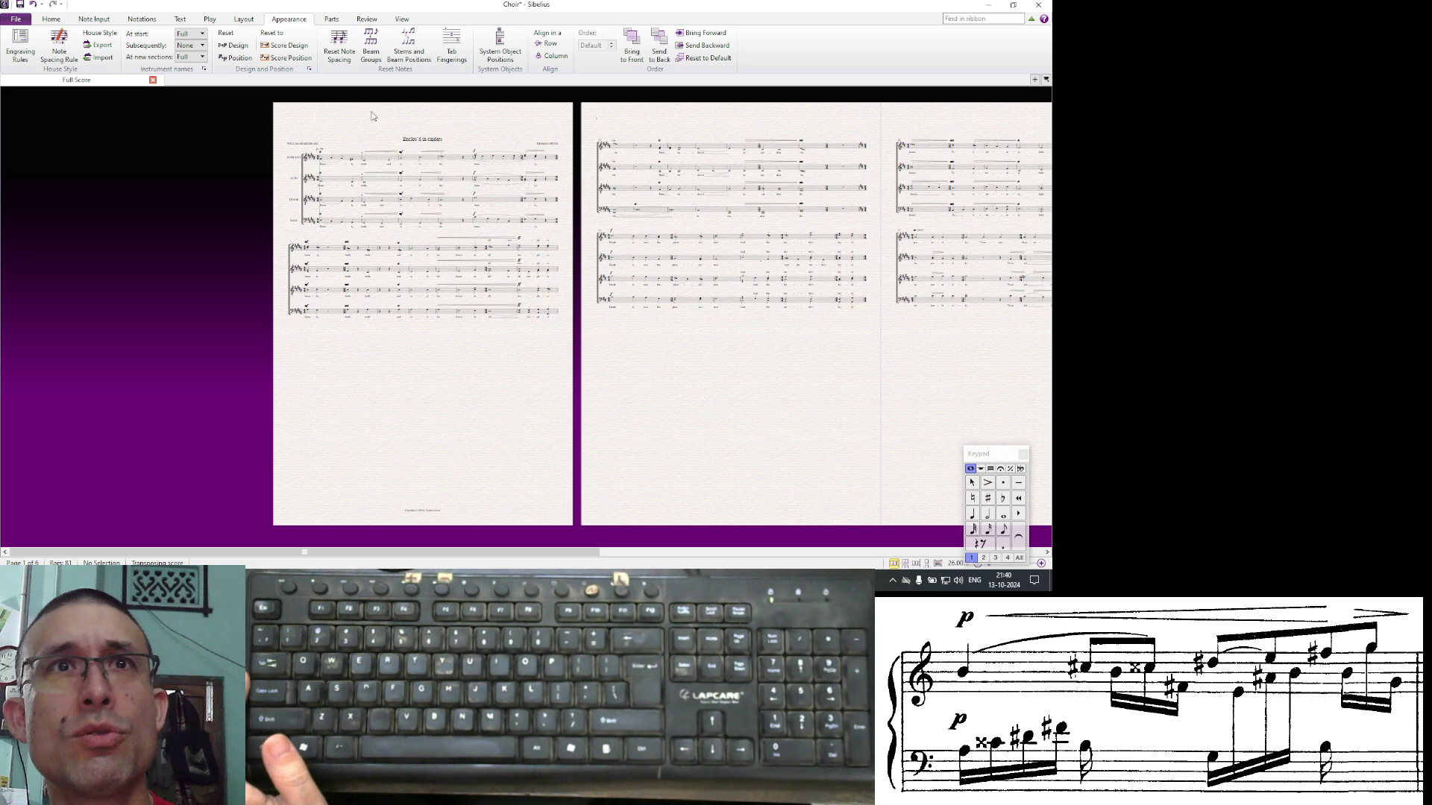
# Step: Apply Unlock Format to the whole Choir score so it reflows onto two pages
pyautogui.click(245, 21)
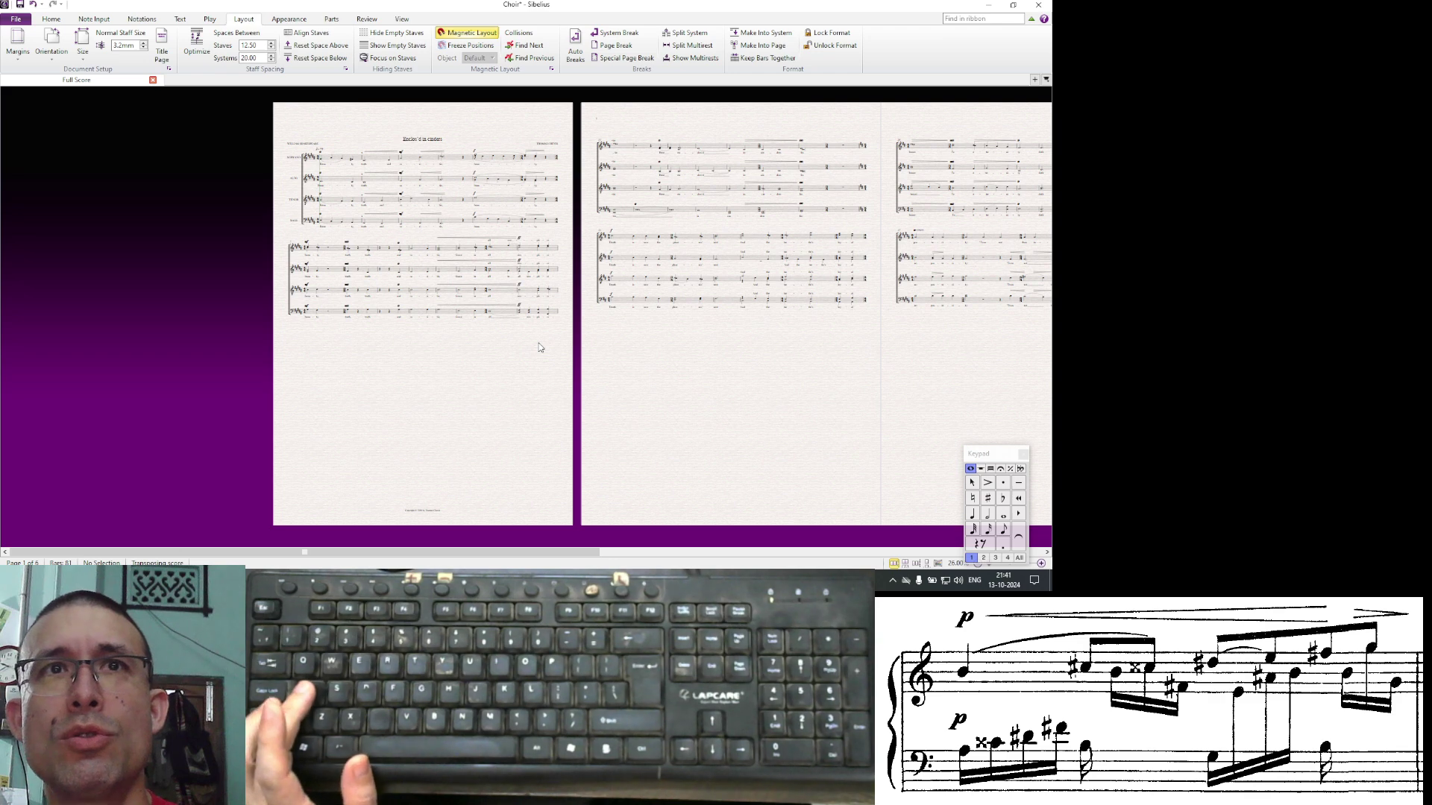
pyautogui.hotkey('ctrl', 'a')
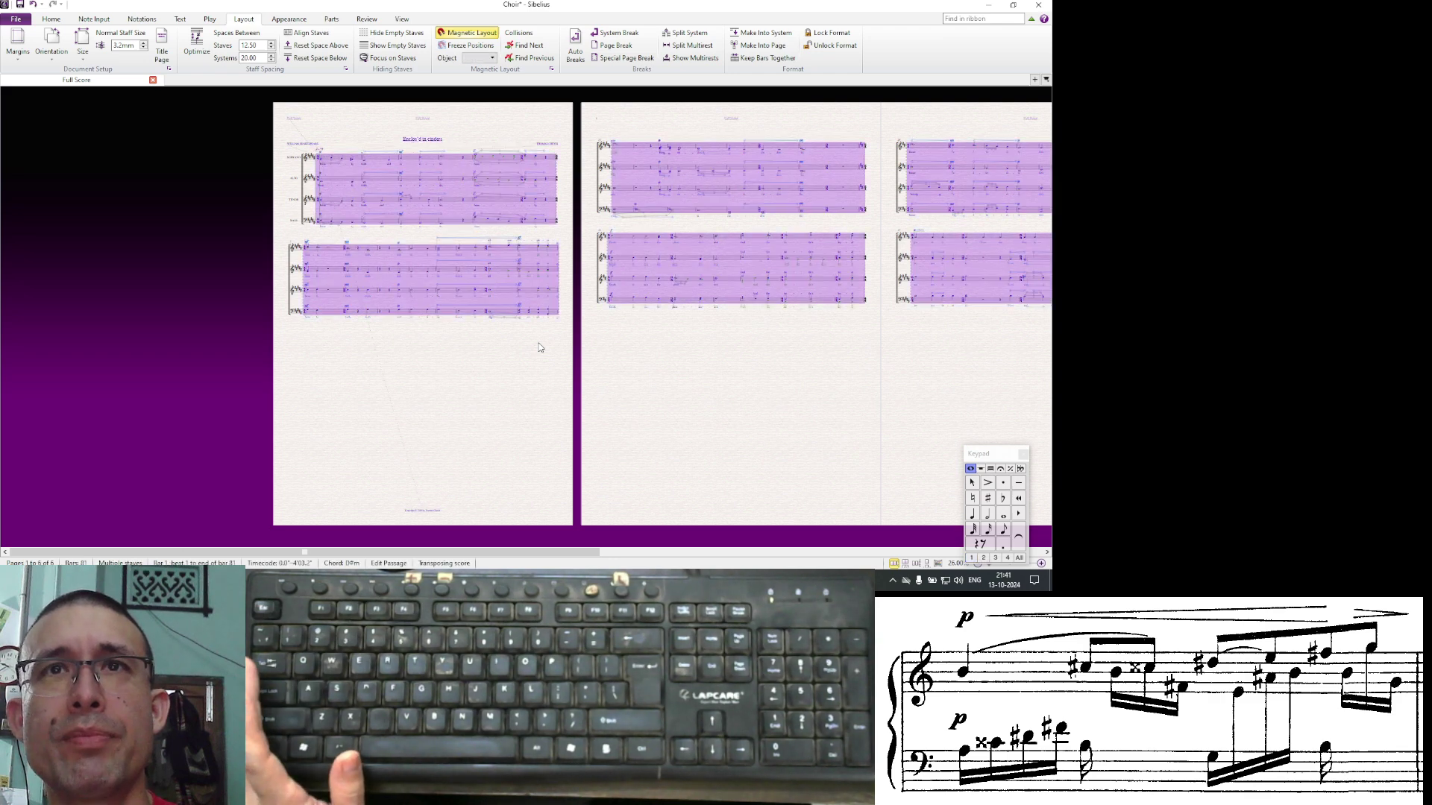
pyautogui.press('Escape')
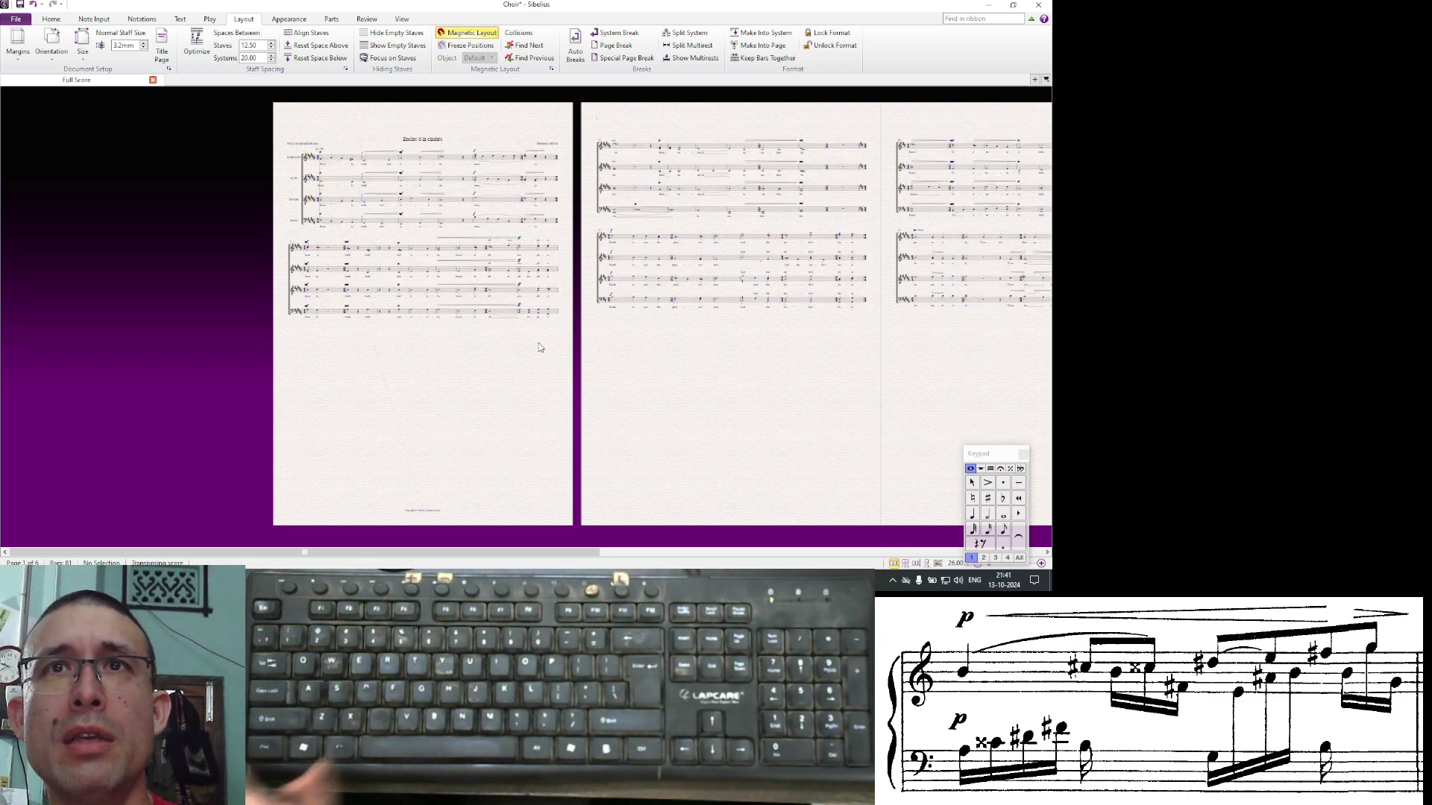
pyautogui.click(841, 47)
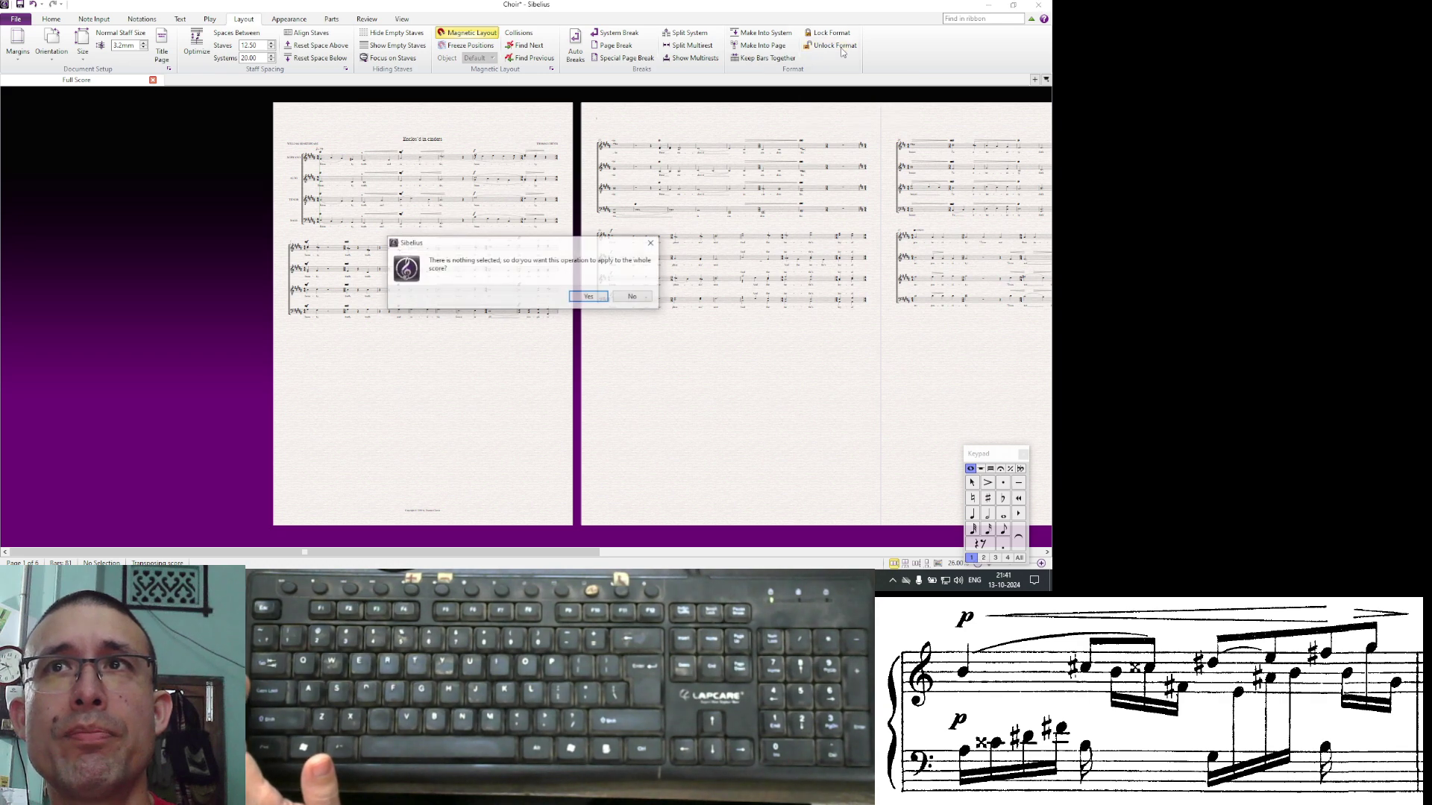
pyautogui.click(589, 298)
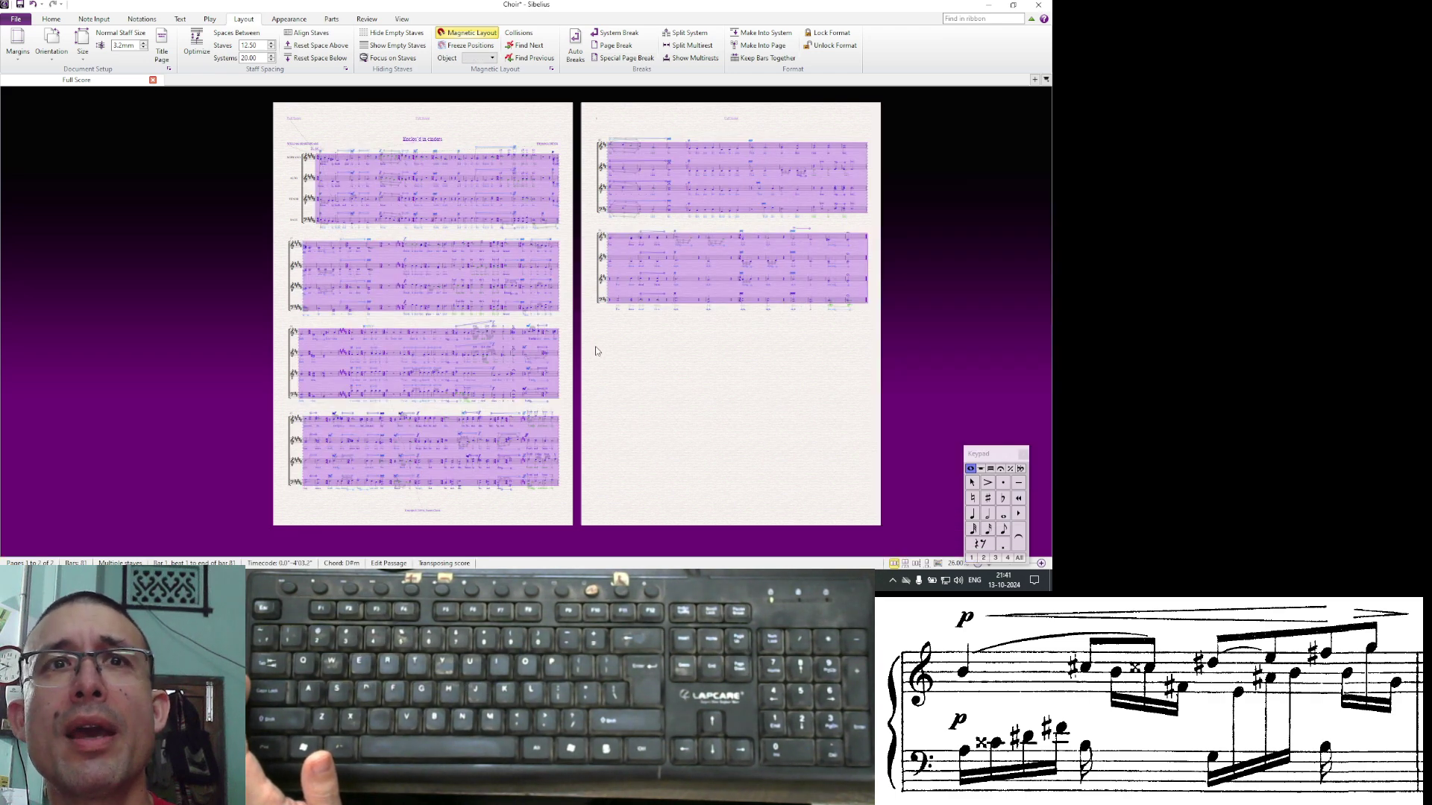
pyautogui.press('Escape')
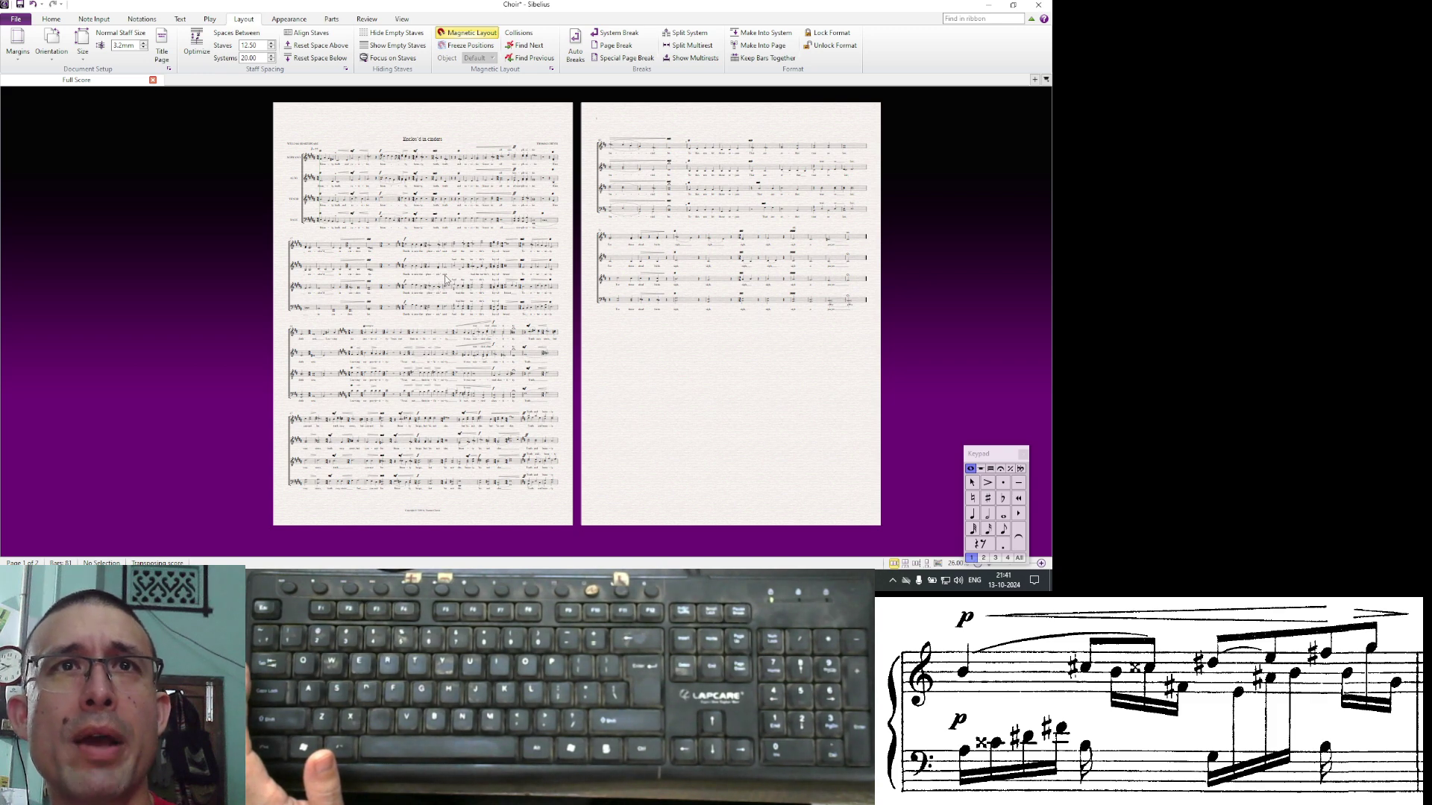
# Step: Increase the staff size two steps to 3.4 mm in Document Setup, then centre both pages
pyautogui.hotkey('ctrl', 'd')
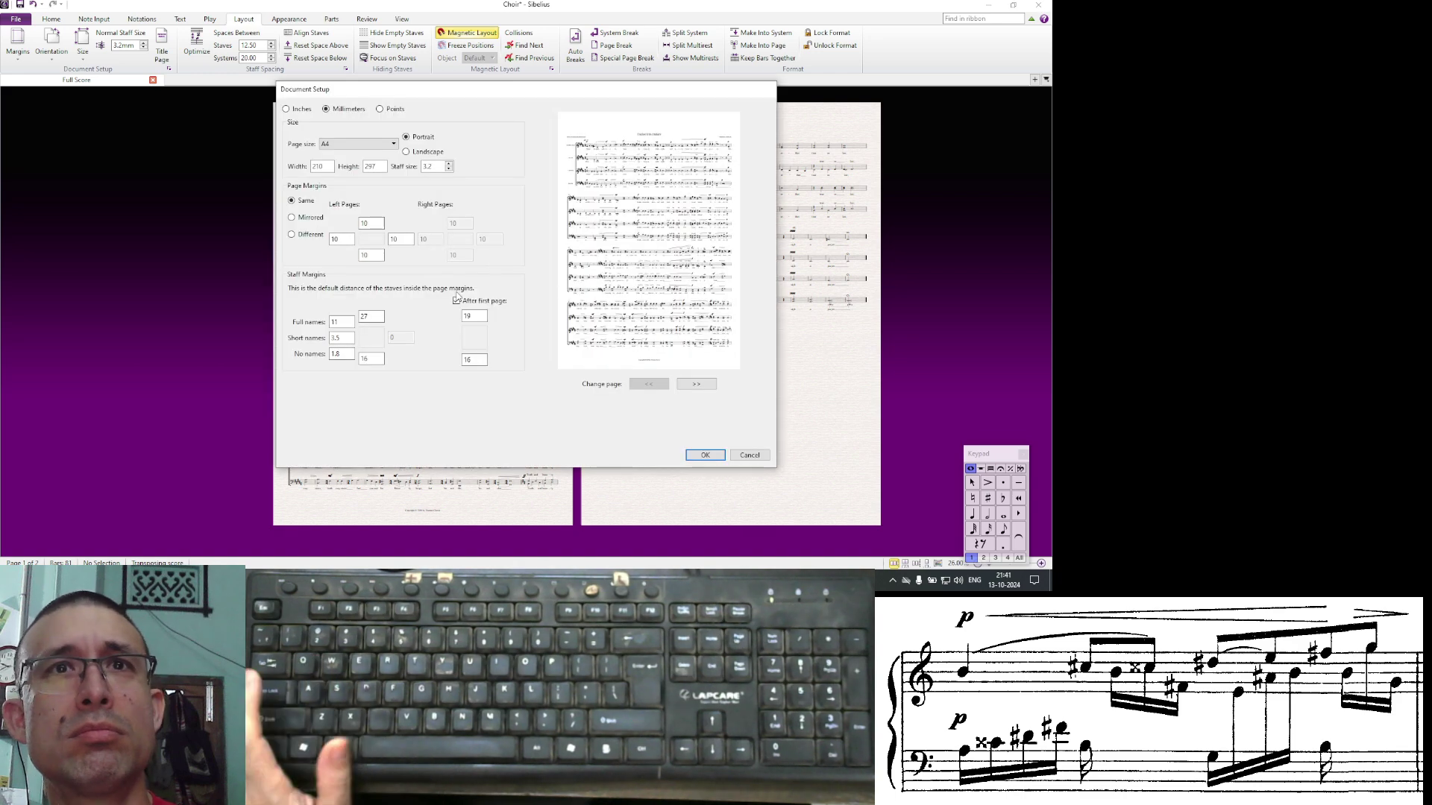
pyautogui.click(449, 164)
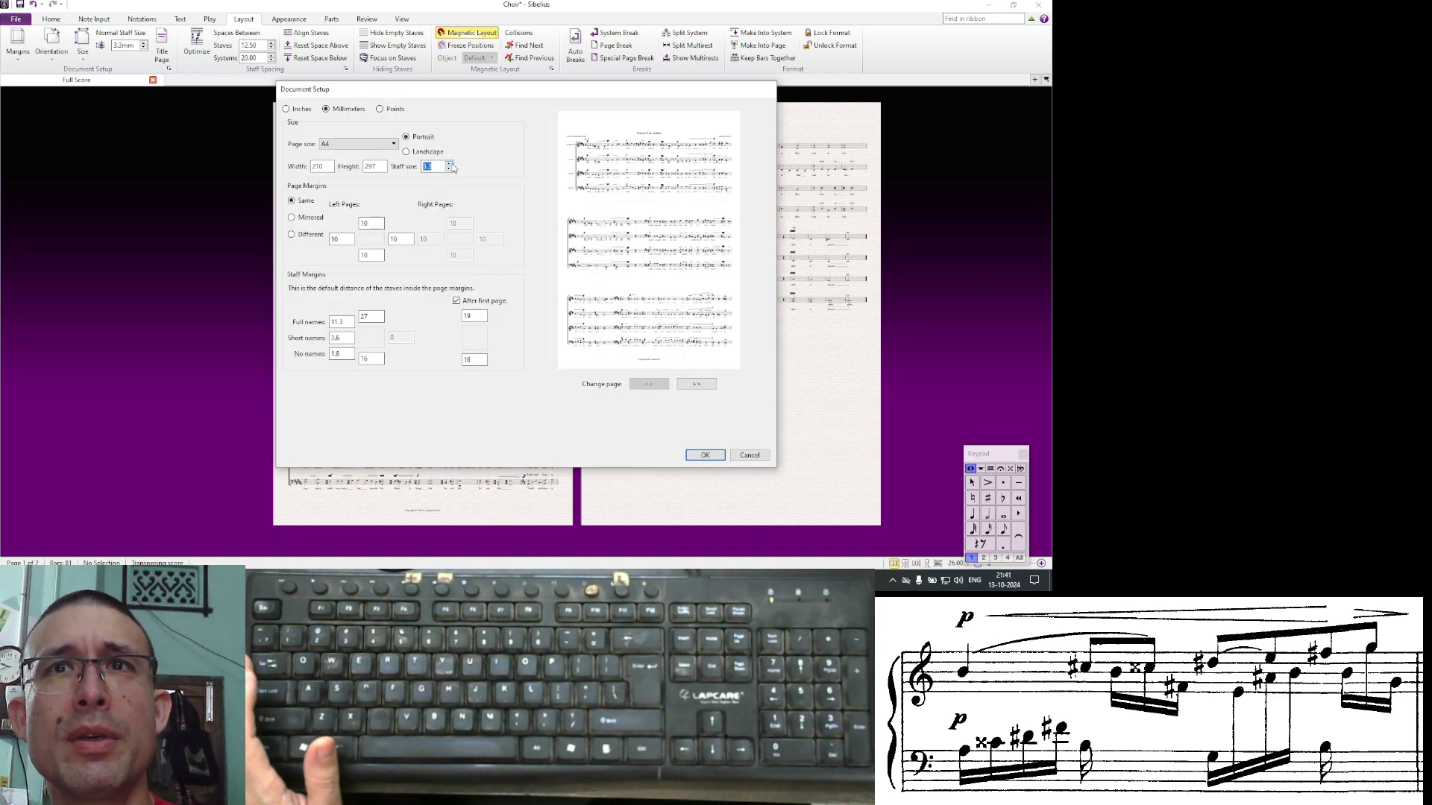
pyautogui.click(450, 164)
pyautogui.click(705, 454)
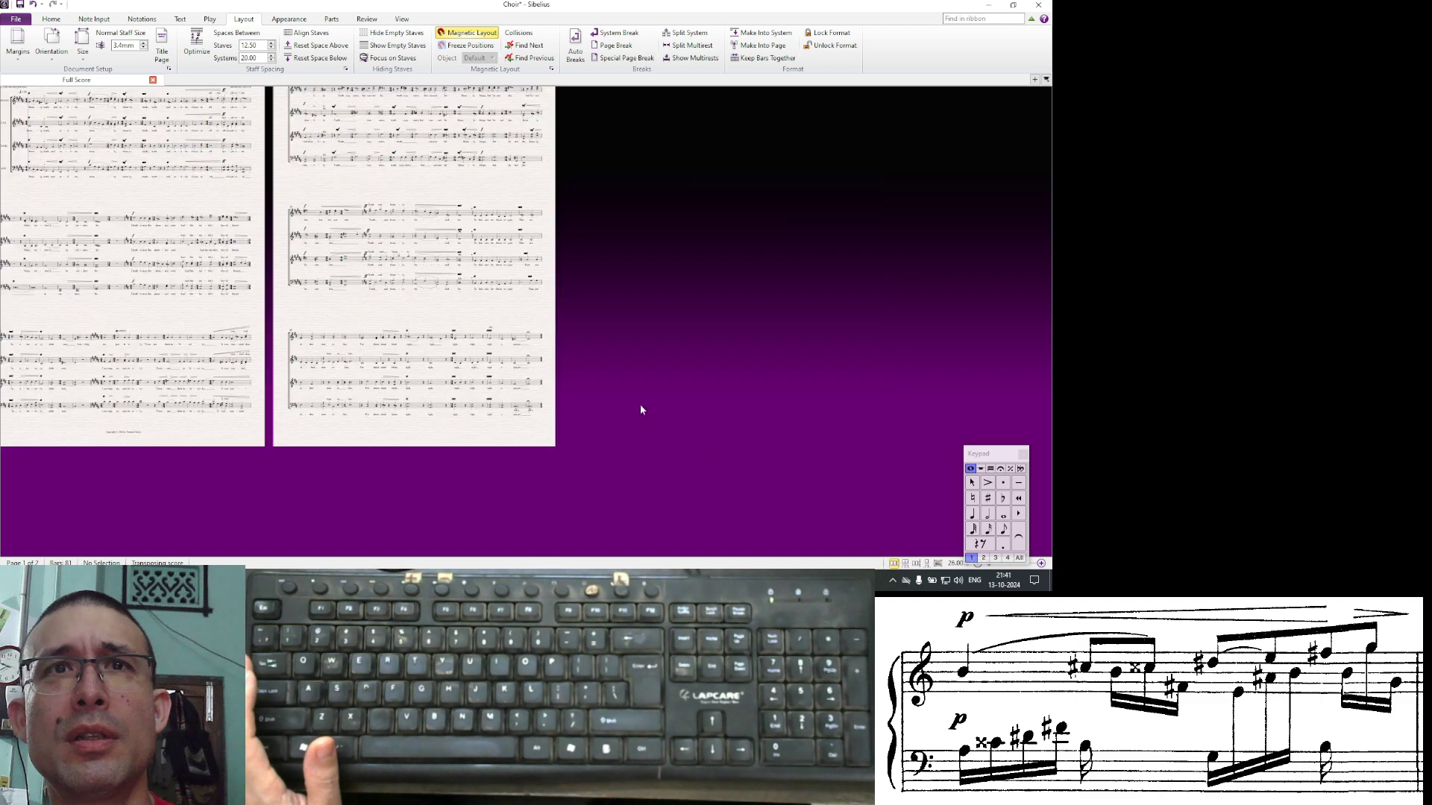
pyautogui.moveTo(303, 306); pyautogui.dragTo(583, 346)
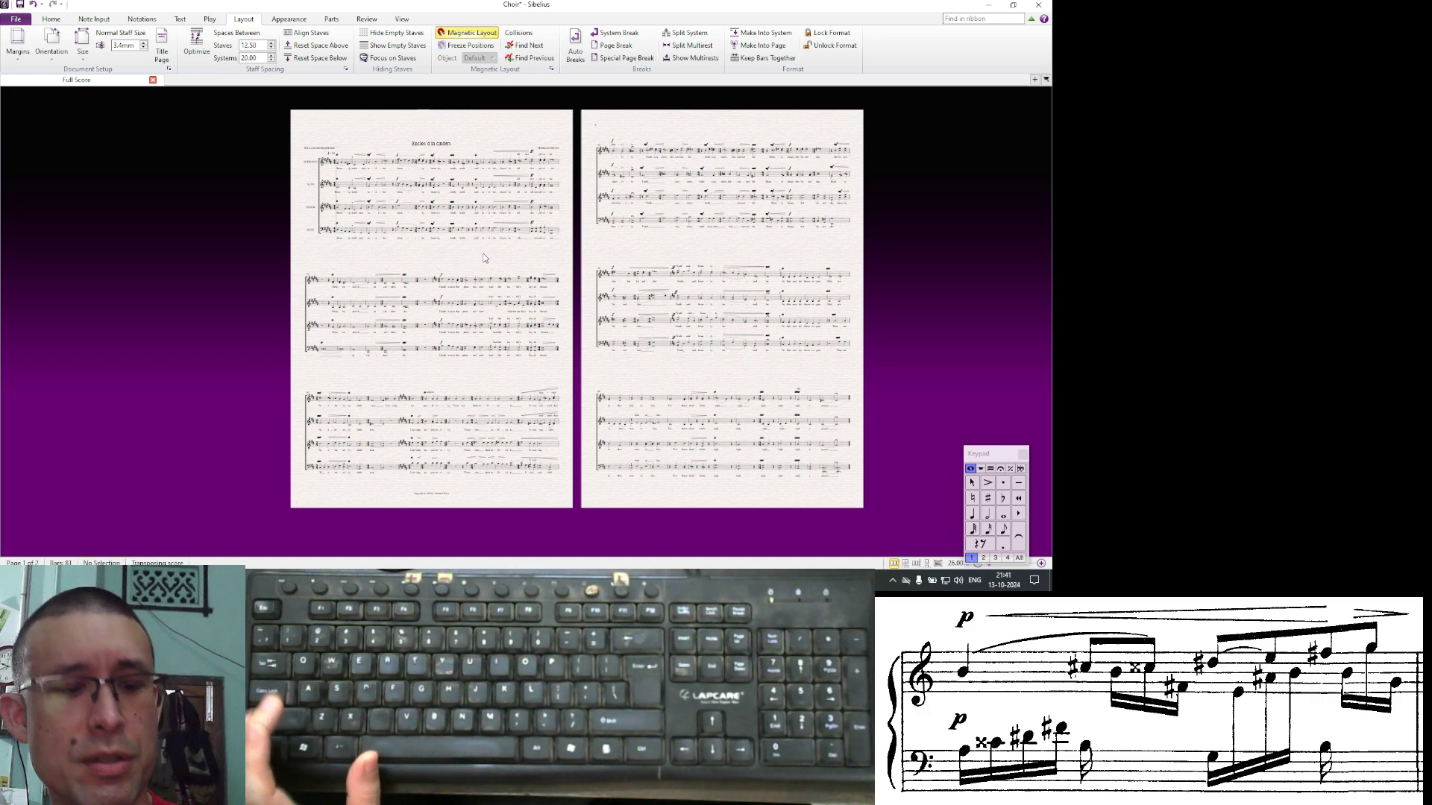
# Step: Try to undo the staff size and layout changes, dismissing the nothing-to-undo message
pyautogui.hotkey('ctrl', 'a')
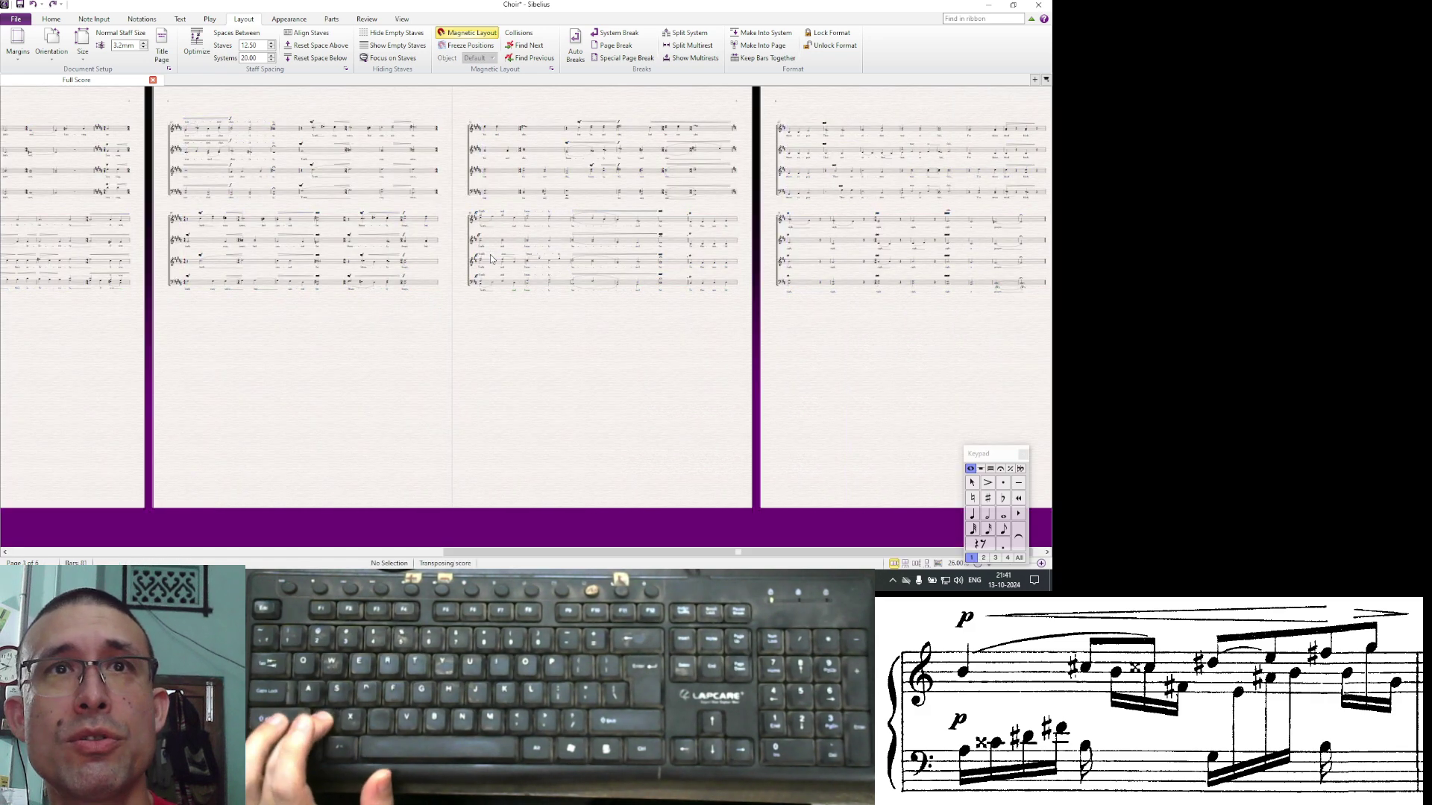
pyautogui.hotkey('ctrl', 'z')
pyautogui.hotkey('ctrl', 'z')
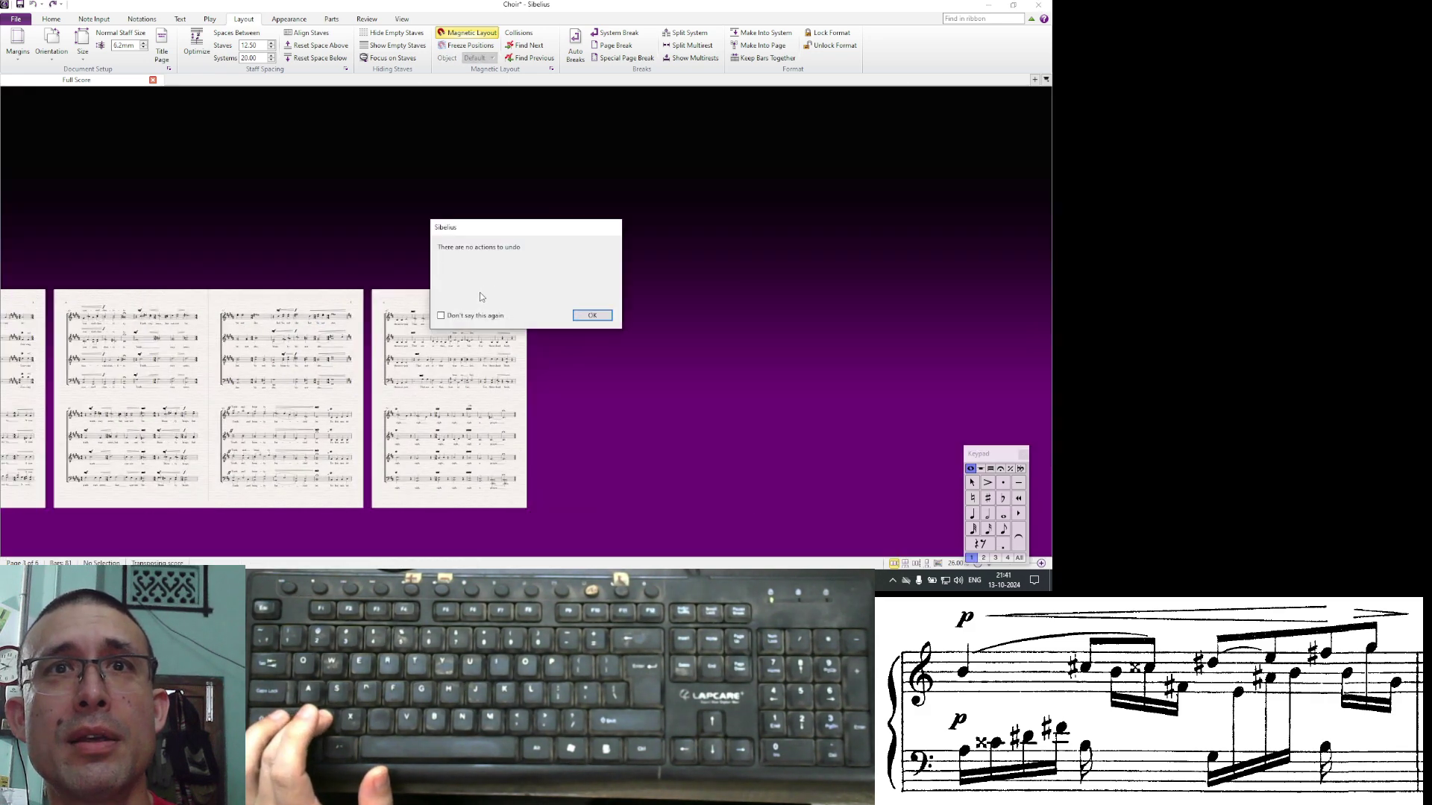
pyautogui.click(578, 319)
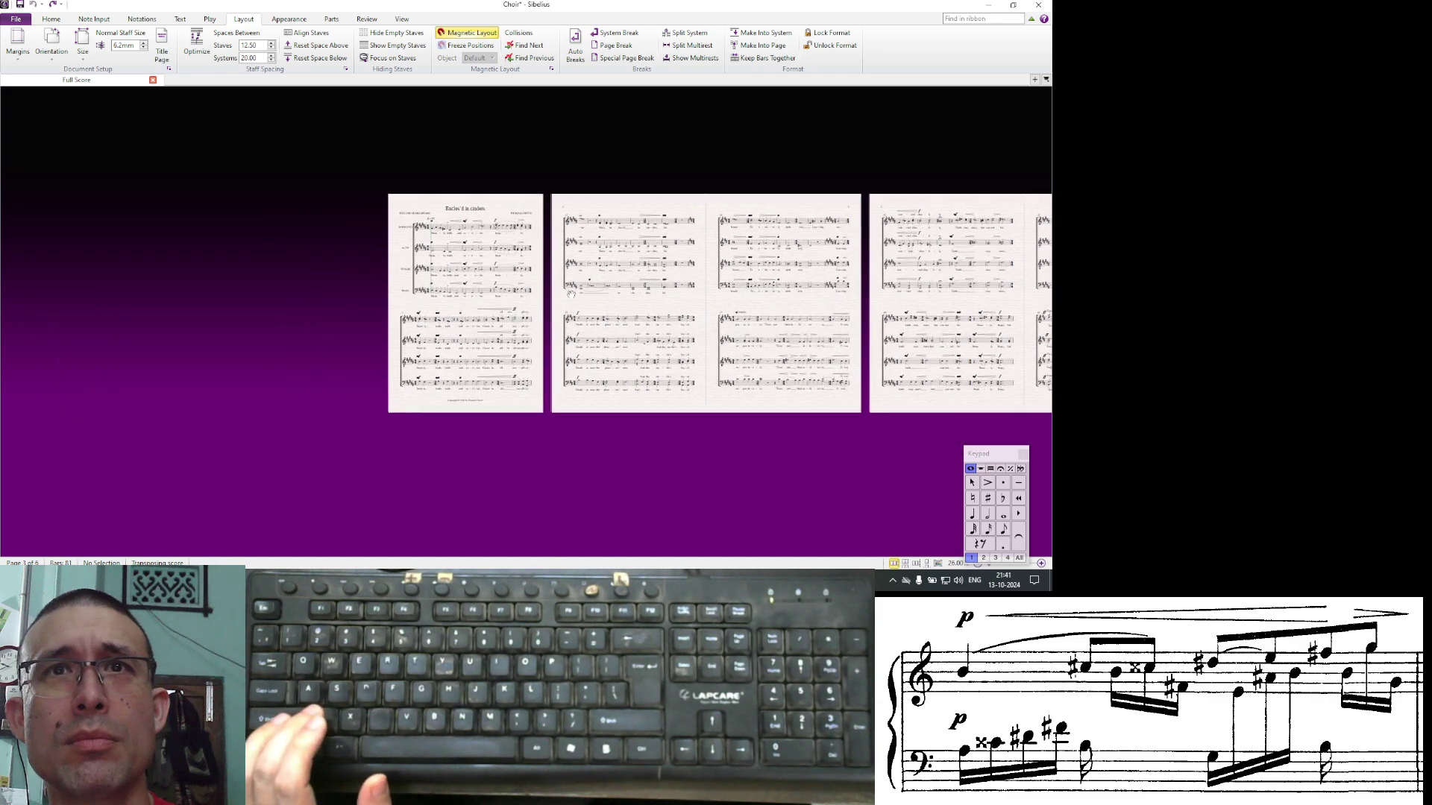
# Step: Return to the start of 'Enclos'd in cinders' and frame pages 1 and 2
pyautogui.scroll(2, 490, 274)
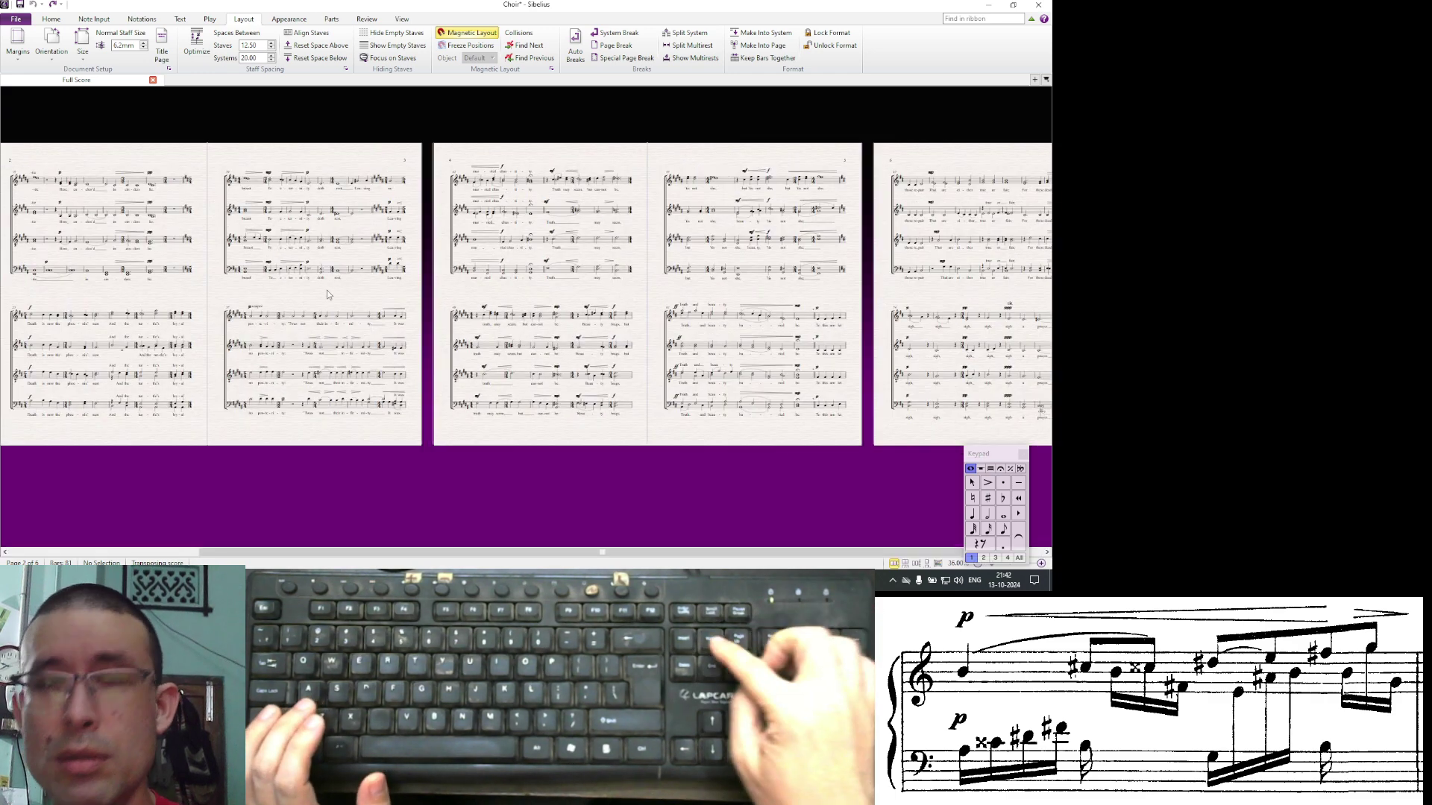
pyautogui.press('Home')
pyautogui.scroll(2, 86, 280)
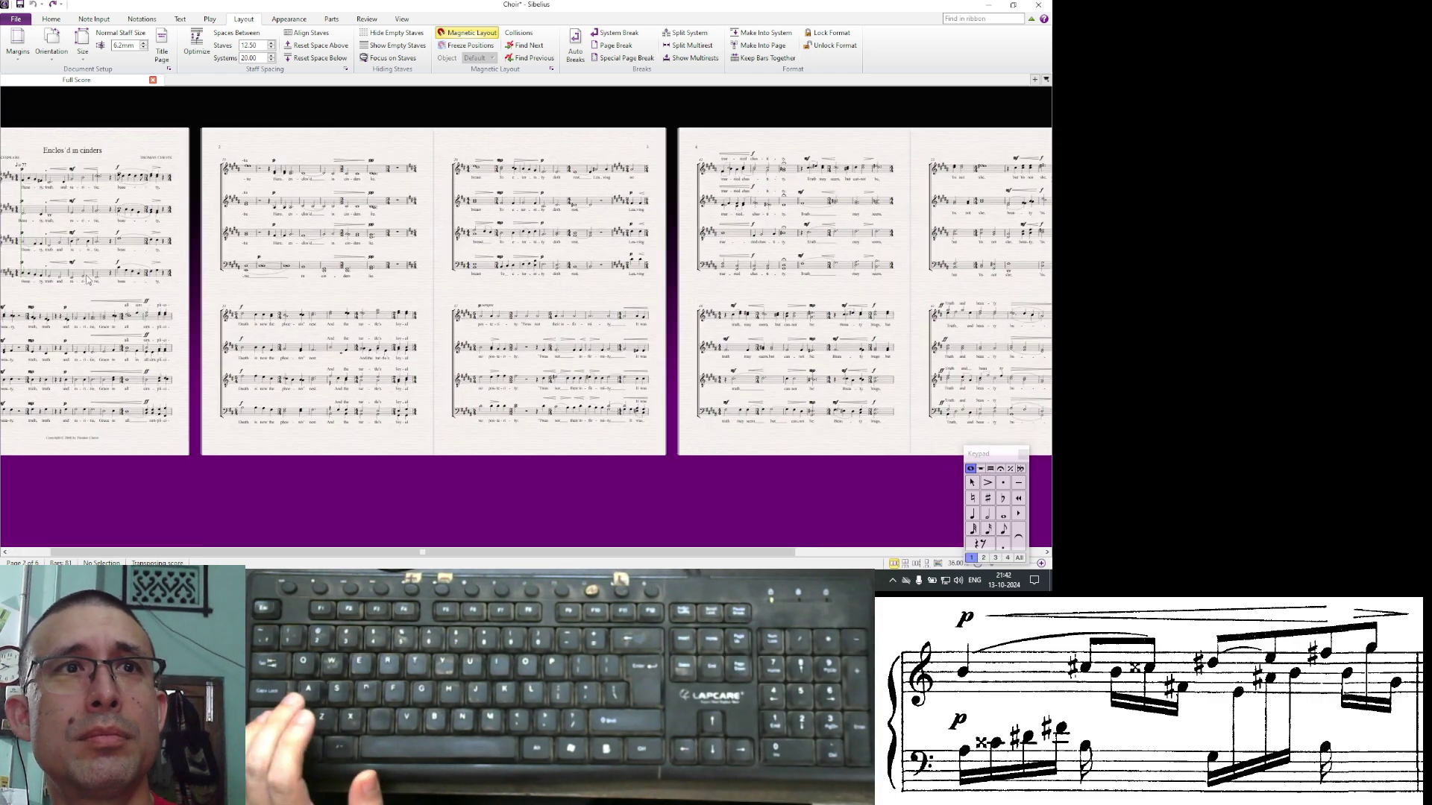
pyautogui.press('pageup')
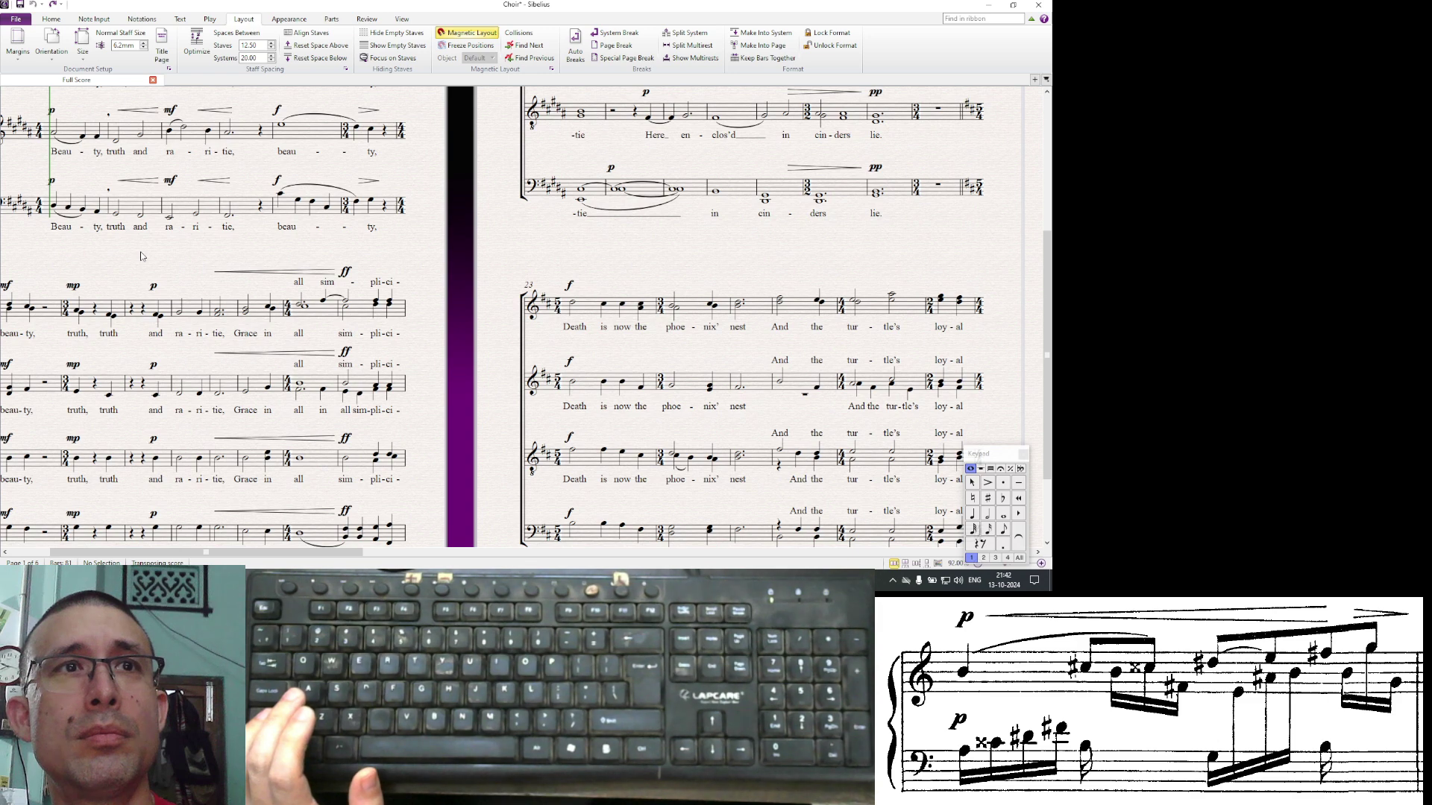
pyautogui.scroll(2, 663, 386)
pyautogui.scroll(-1, 646, 400)
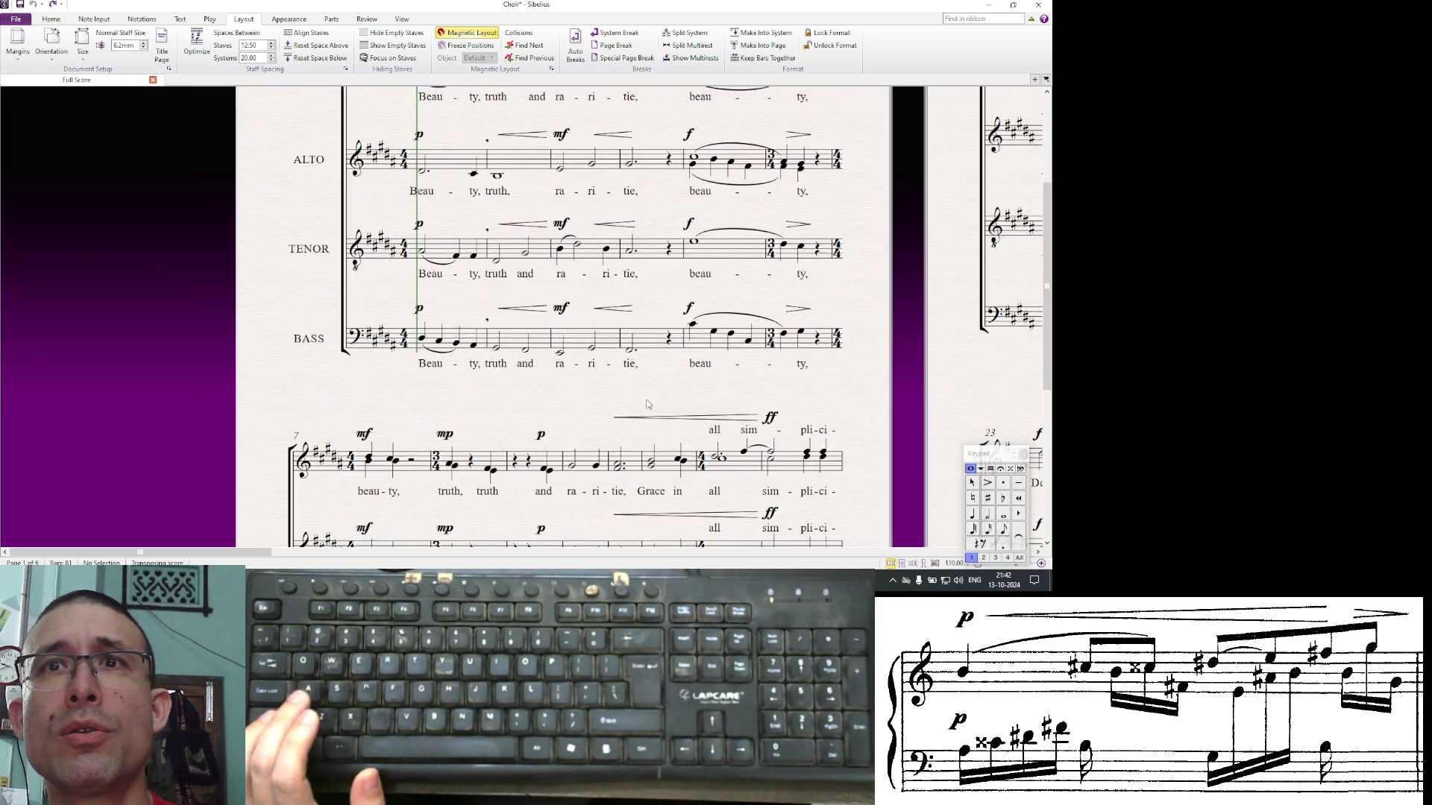
pyautogui.scroll(-1, 576, 169)
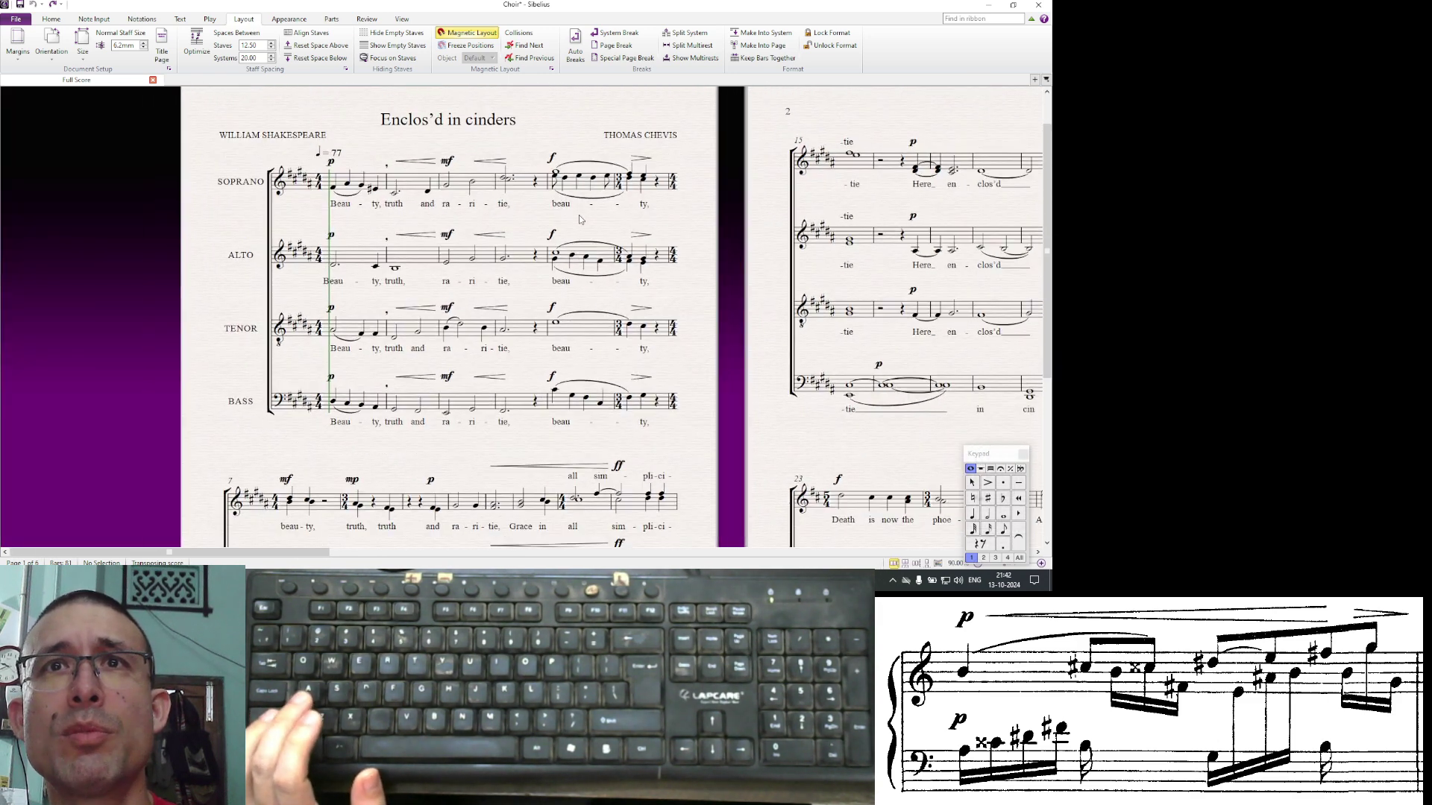
pyautogui.scroll(-3, 663, 338)
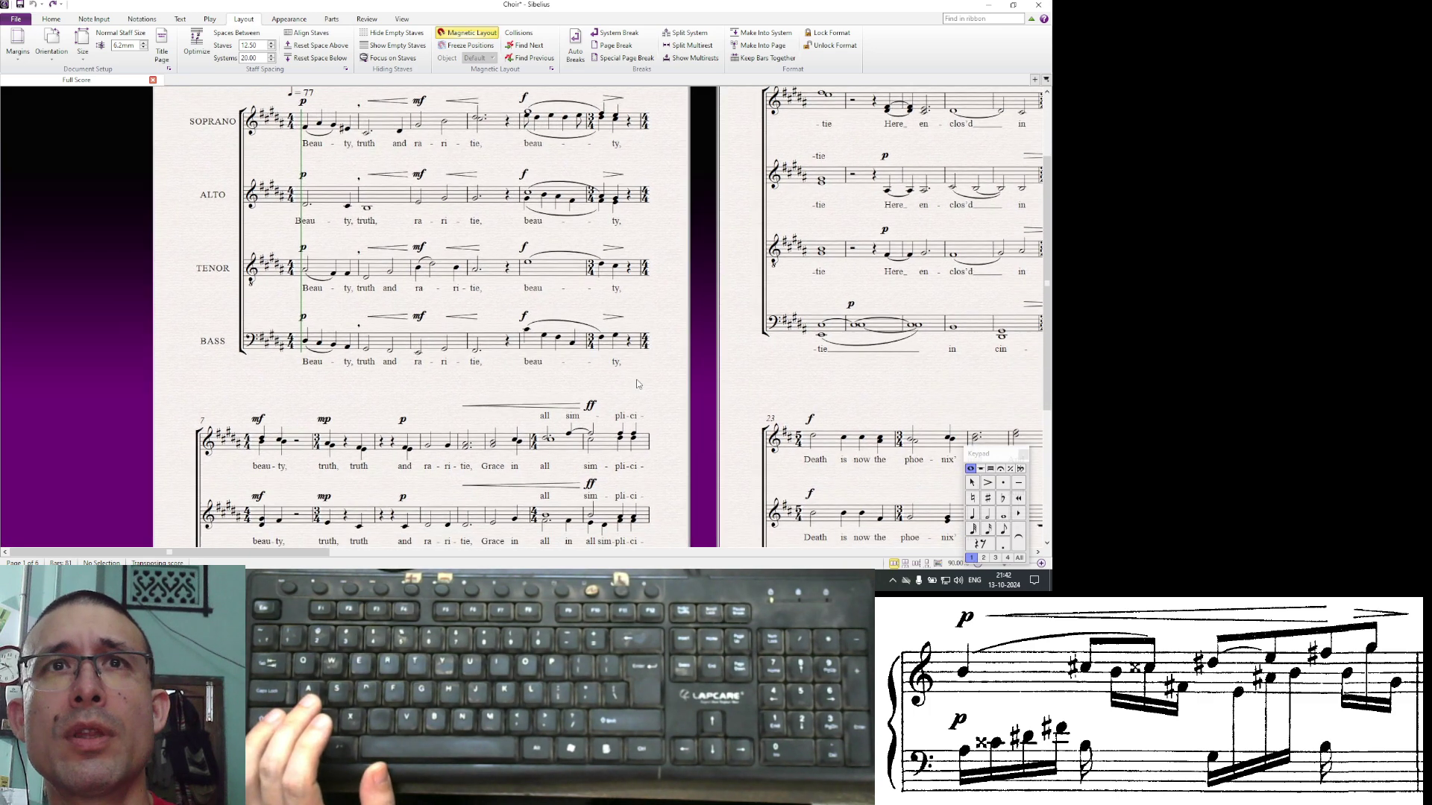
pyautogui.moveTo(631, 378); pyautogui.dragTo(598, 319)
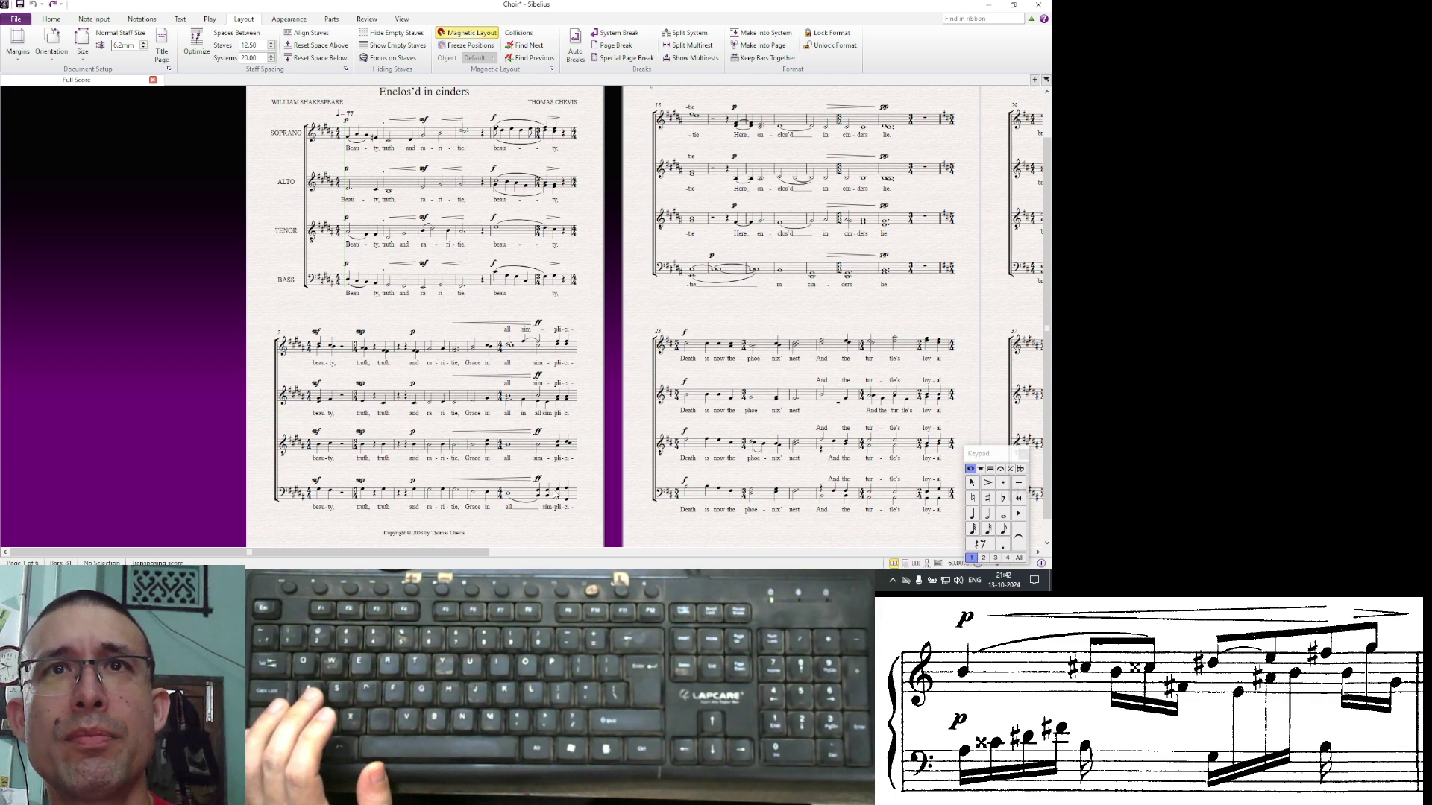
# Step: Select bars 5 to 14 in all four voices and make them into one system
pyautogui.keyDown('ctrl'); pyautogui.click(510, 139); pyautogui.keyUp('ctrl')
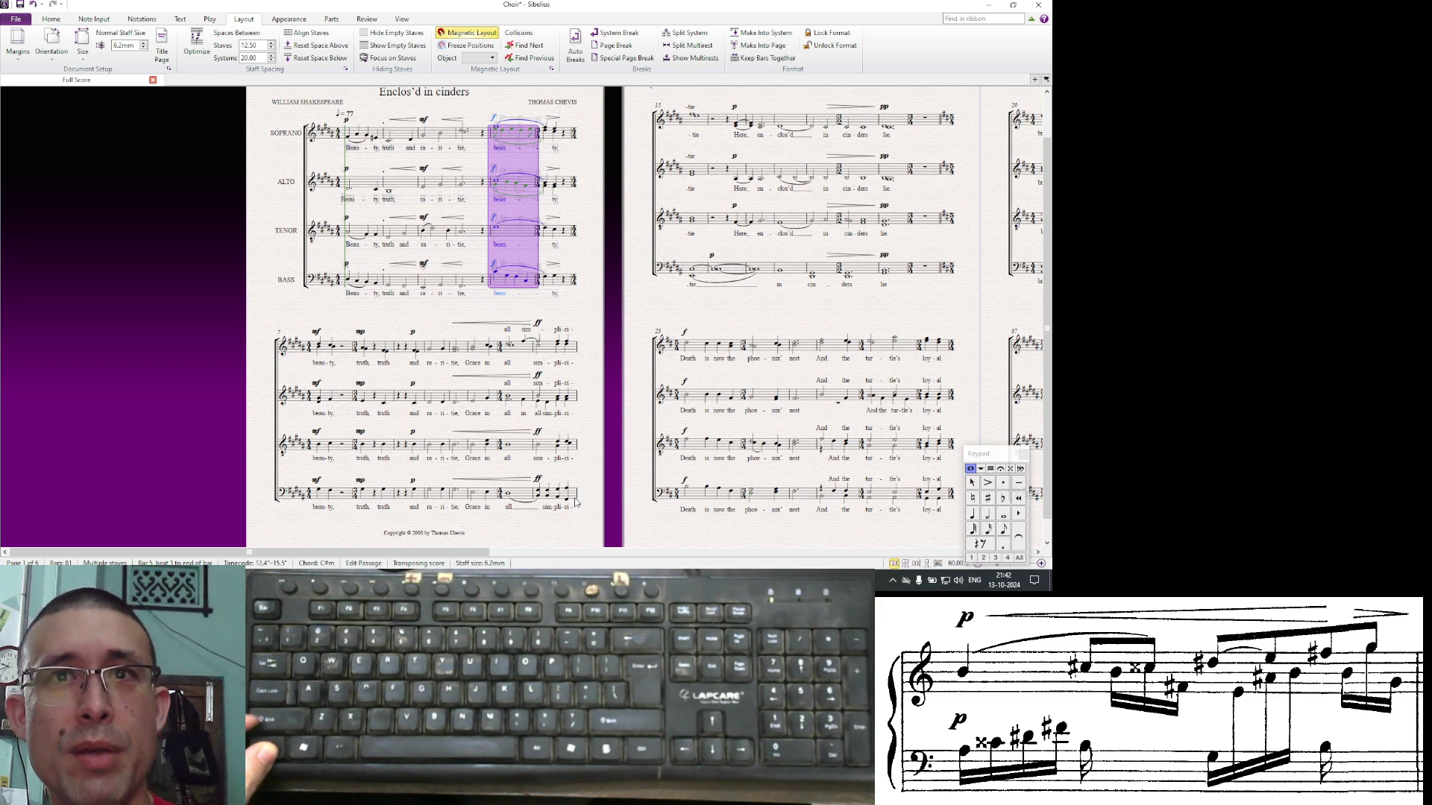
pyautogui.keyDown('shift'); pyautogui.click(576, 350); pyautogui.keyUp('shift')
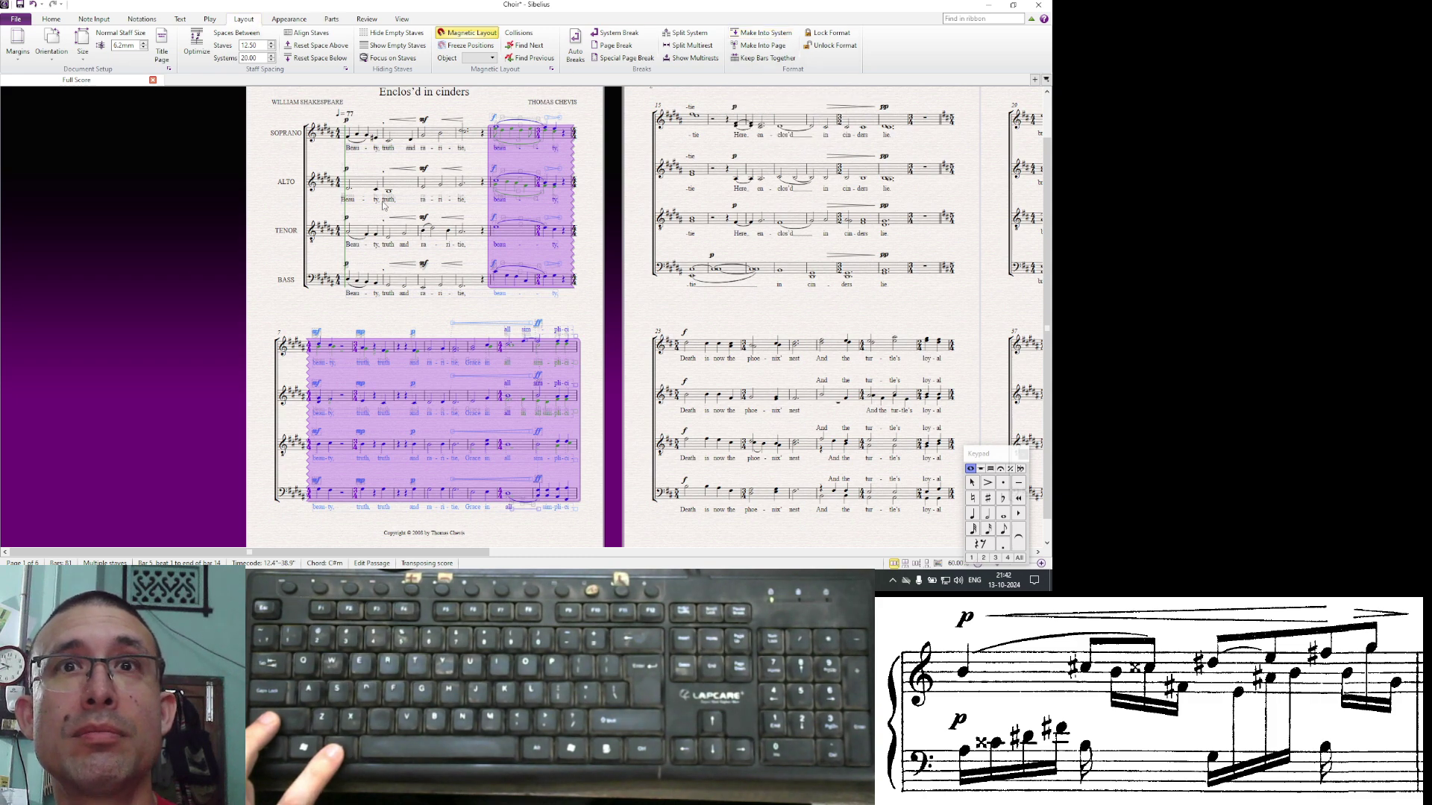
pyautogui.hotkey('shift', 'alt', 'm')
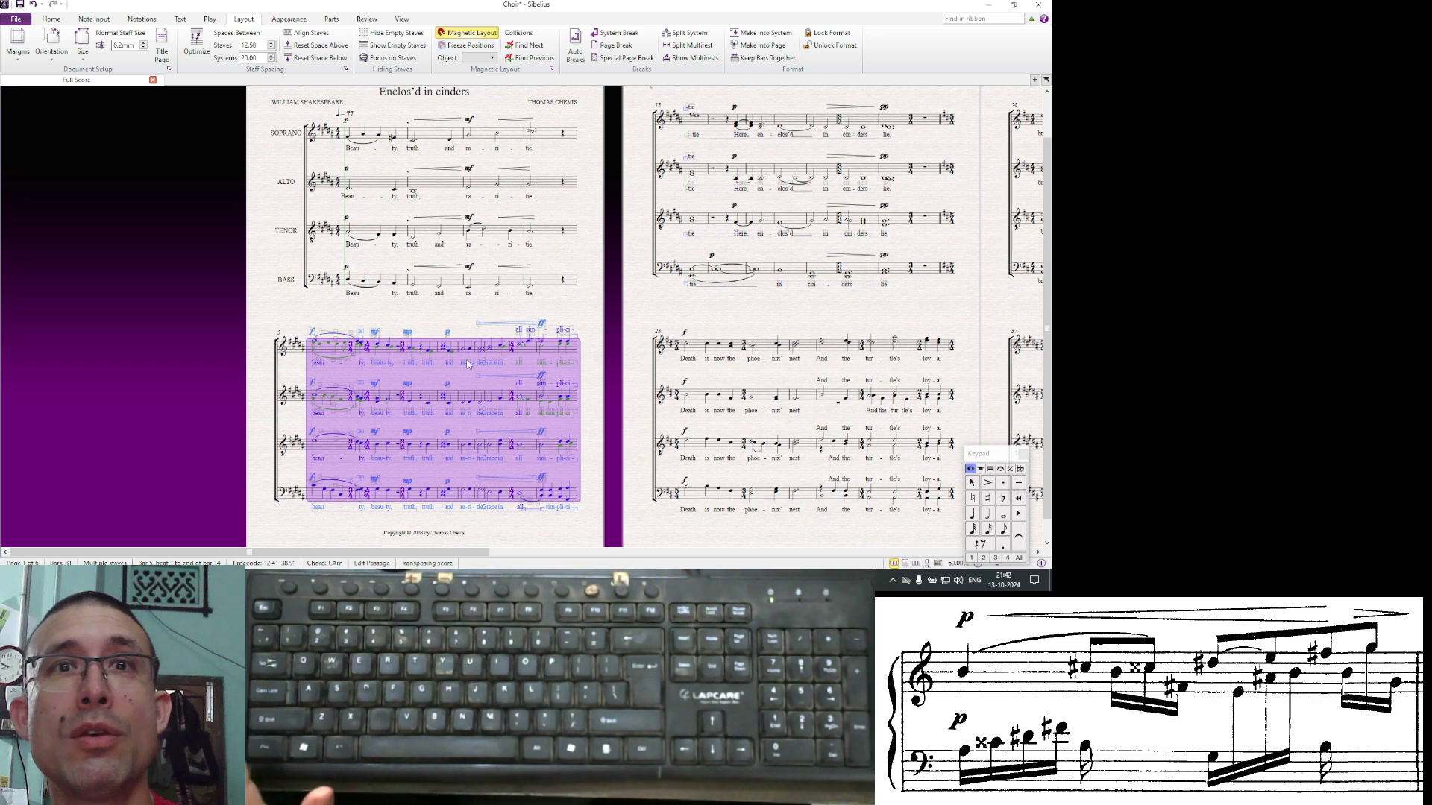
pyautogui.press('Escape')
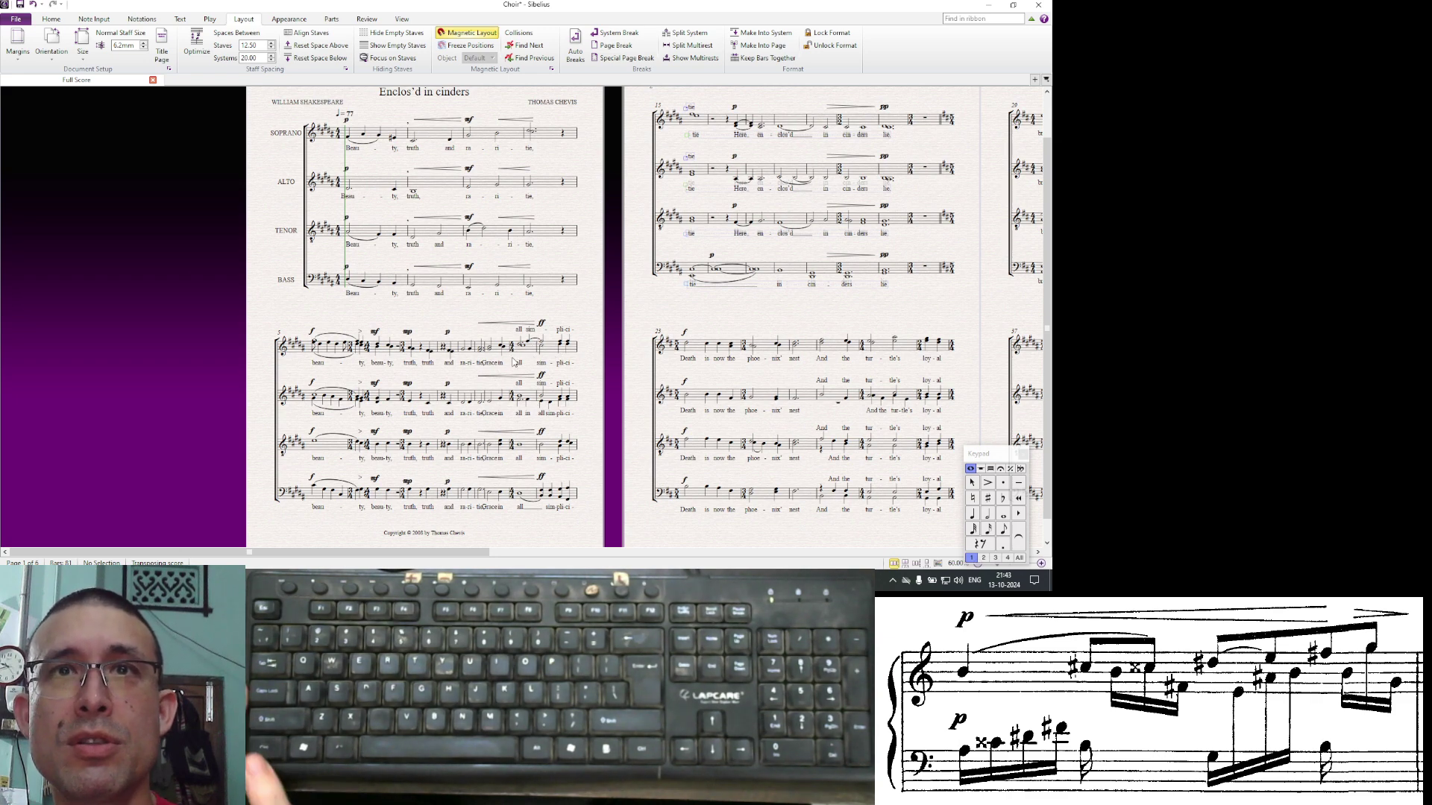
# Step: Insert a page break at the barline after the 'Grace in' bar
pyautogui.scroll(2, 512, 350)
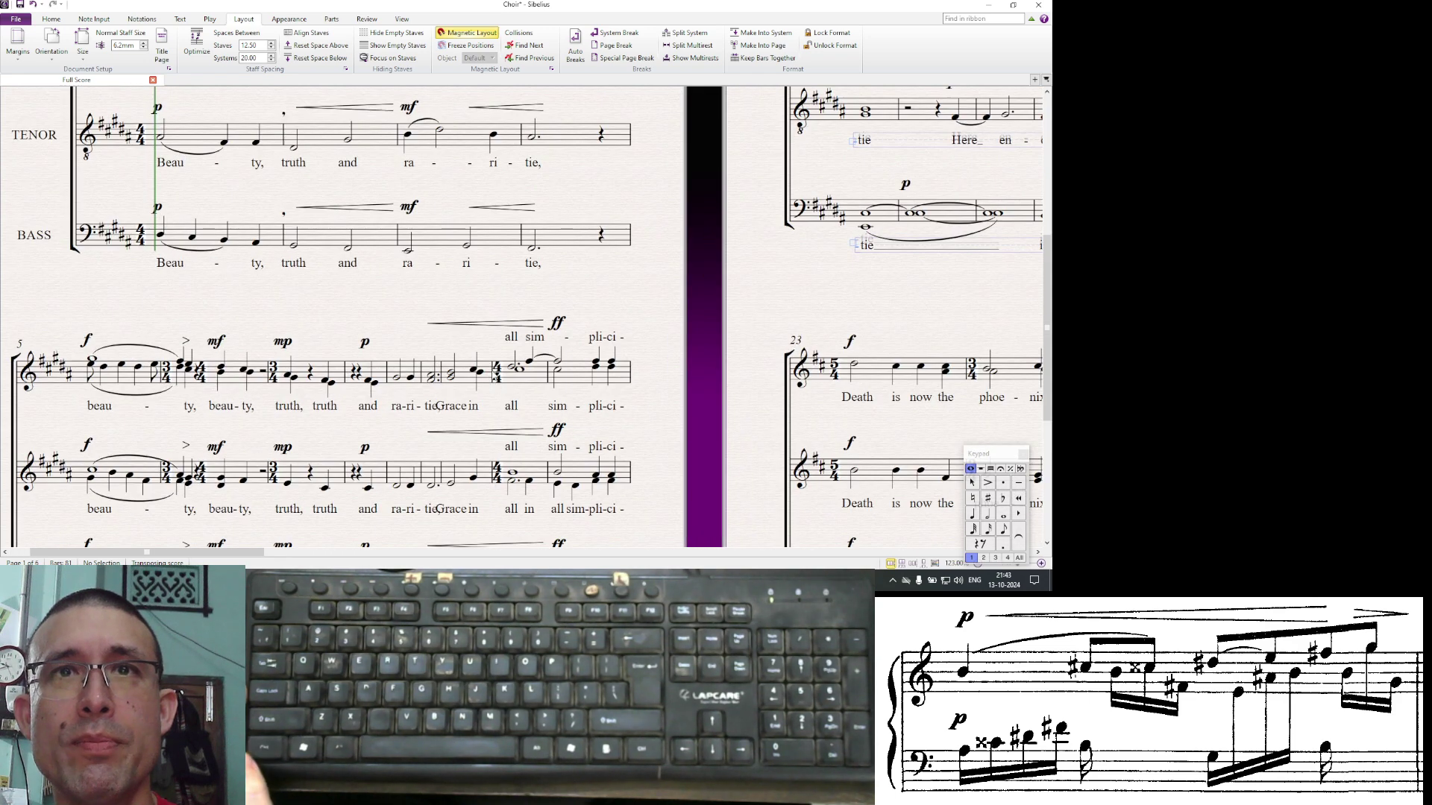
pyautogui.click(495, 471)
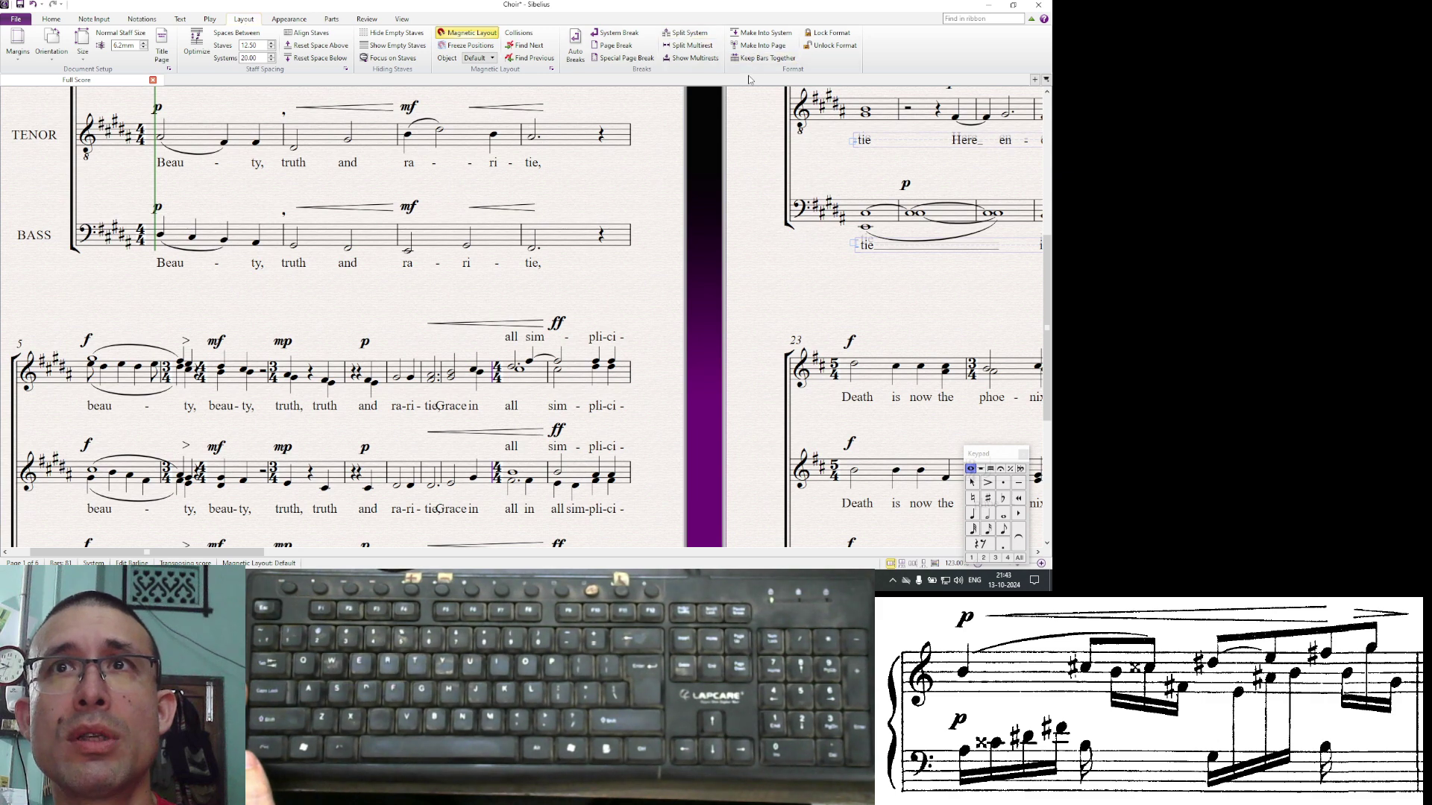
pyautogui.click(617, 45)
pyautogui.scroll(-4, 614, 410)
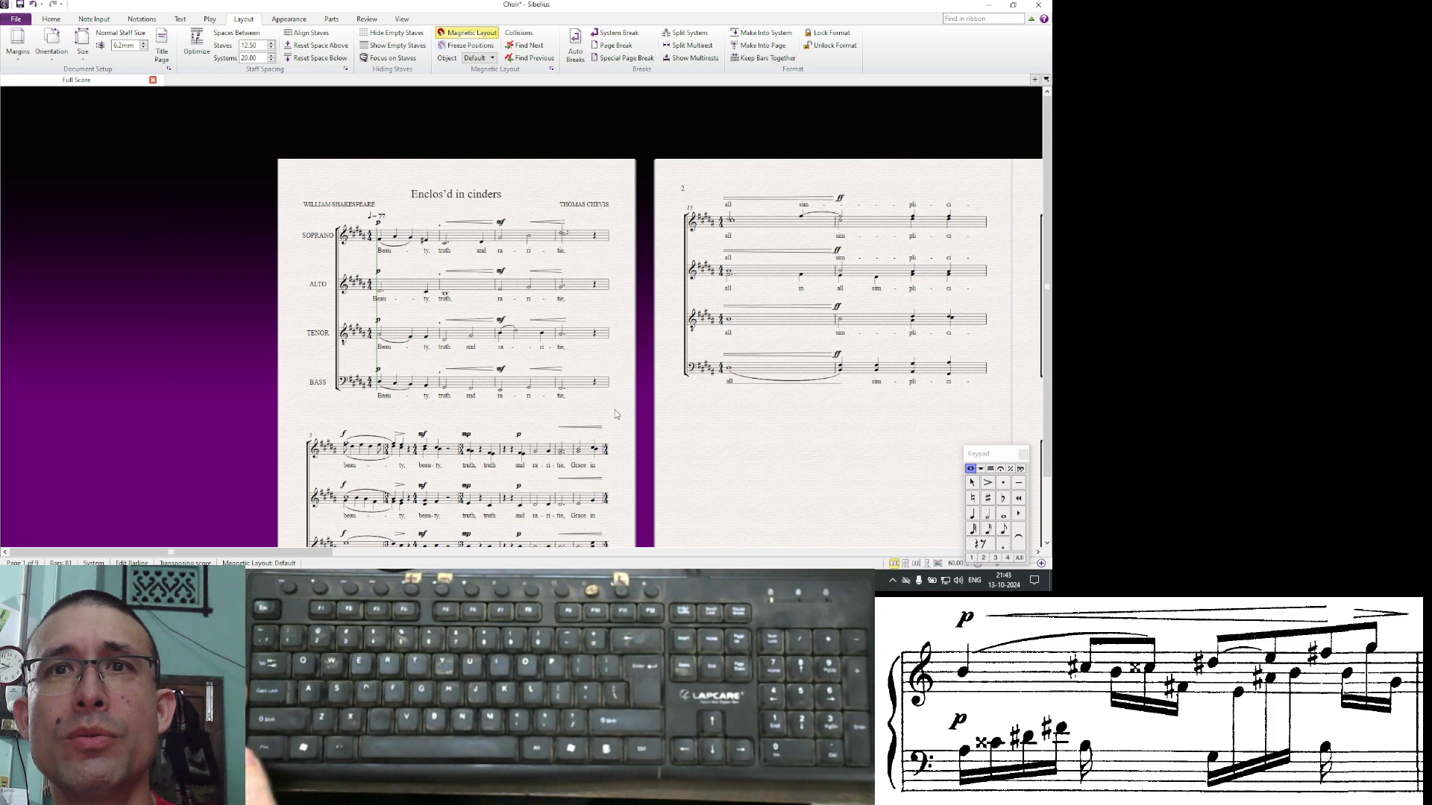
pyautogui.scroll(-1, 616, 414)
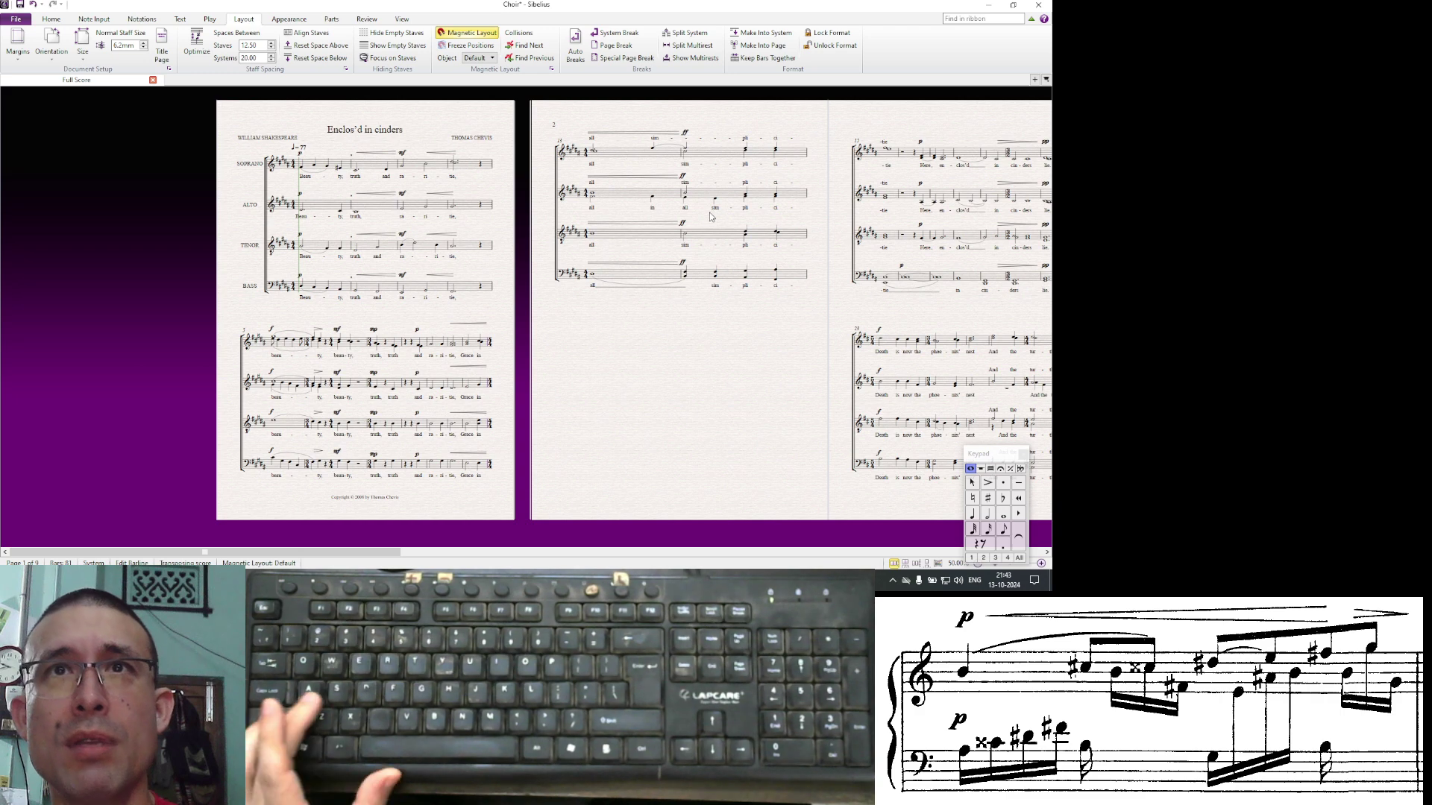
# Step: Optimize staff spacing across the whole score, then check the bar 13–14 staves on page 2
pyautogui.hotkey('ctrl', 'a')
pyautogui.hotkey('ctrl', 'shift', 'alt', 'o')
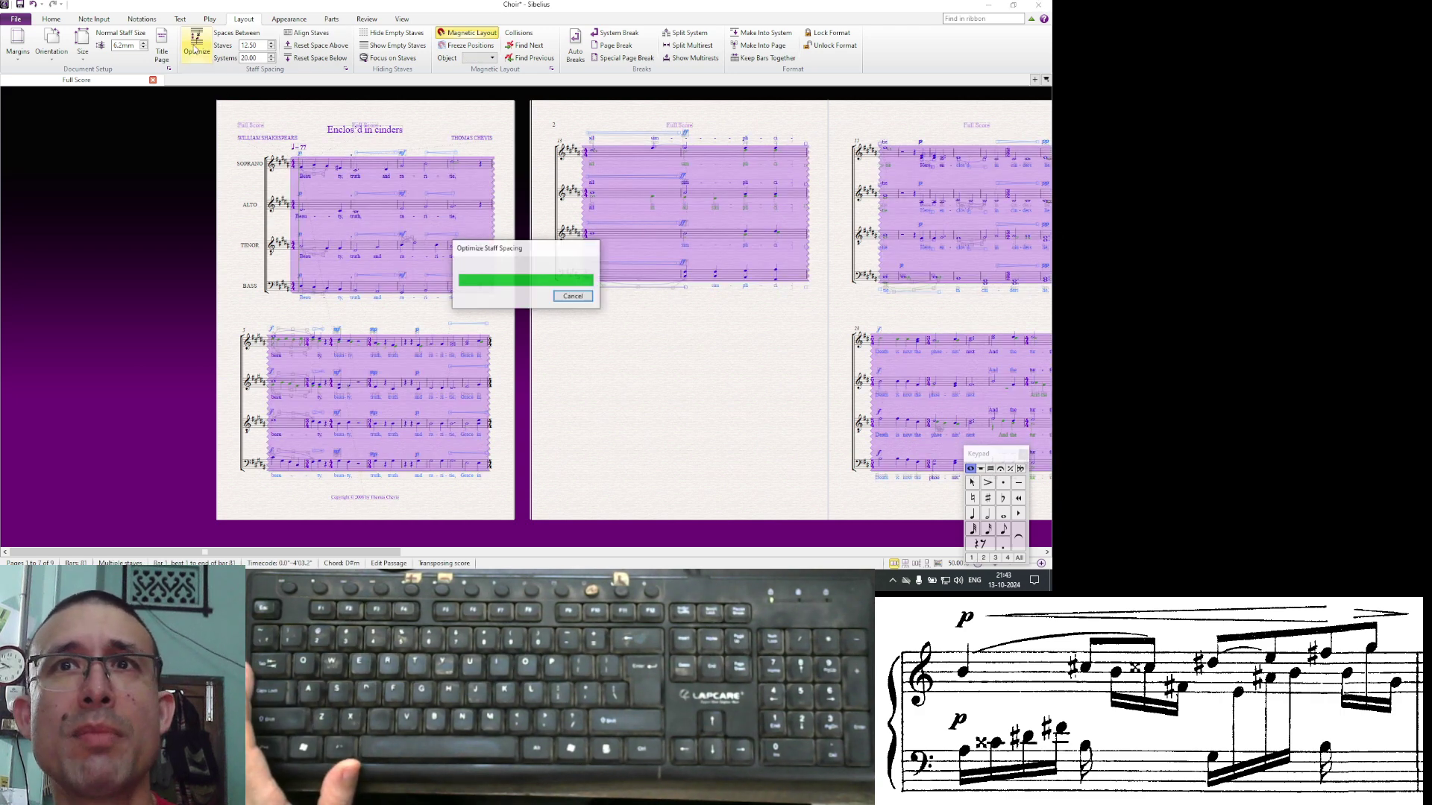
pyautogui.click(713, 315)
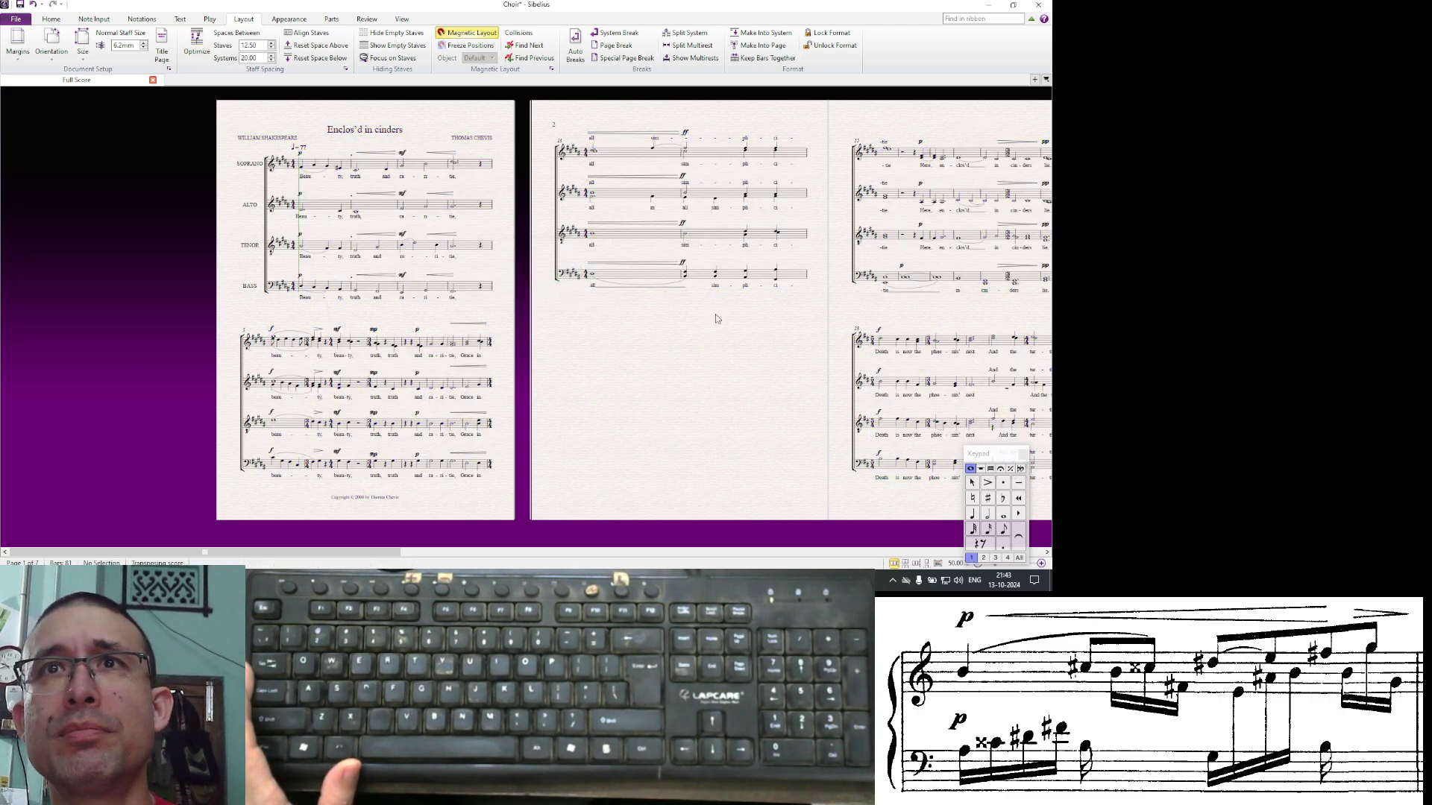
pyautogui.click(721, 155)
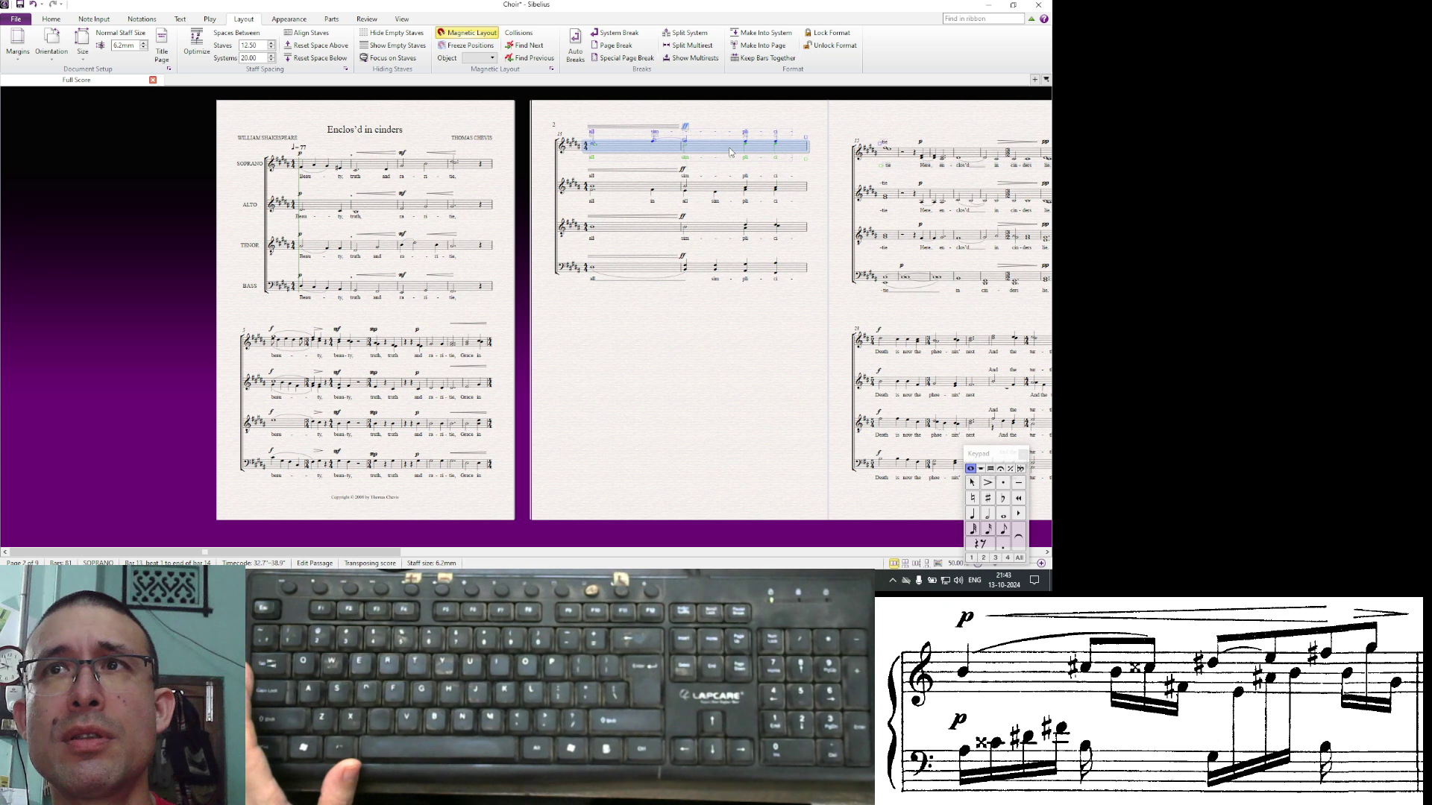
pyautogui.click(731, 257)
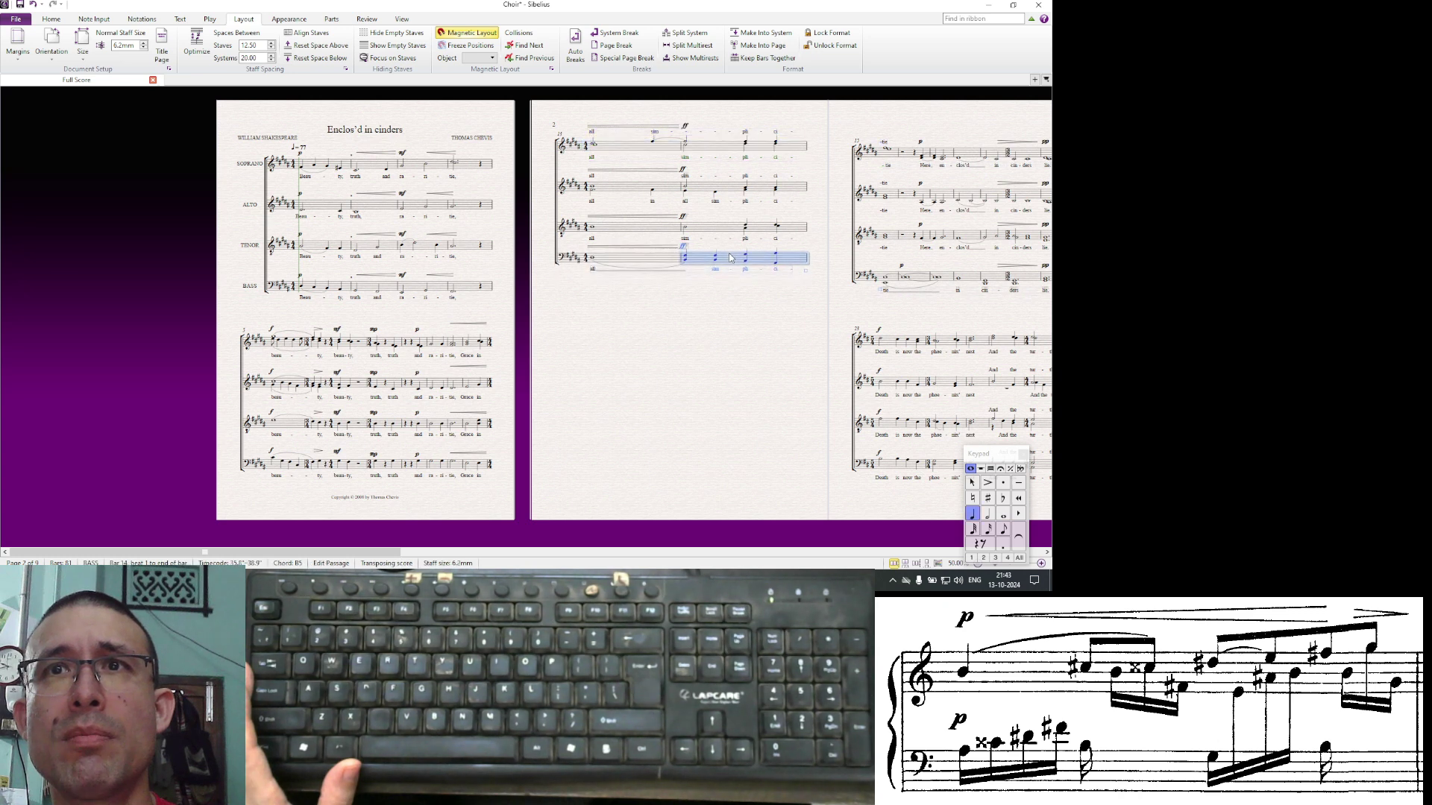
pyautogui.click(728, 232)
pyautogui.click(713, 288)
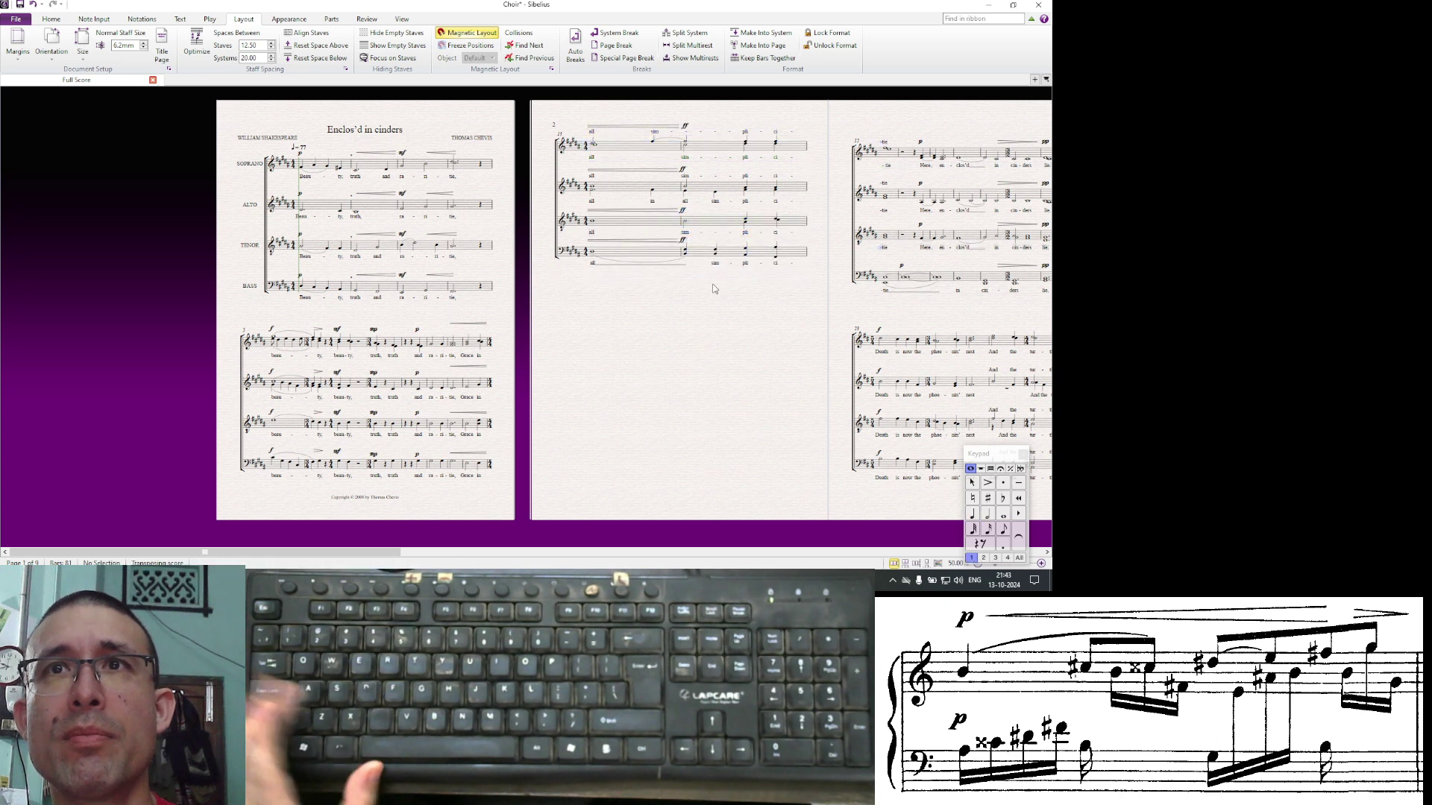
# Step: Unlock the format of the entire score so it reflows normally
pyautogui.hotkey('ctrl', 'a')
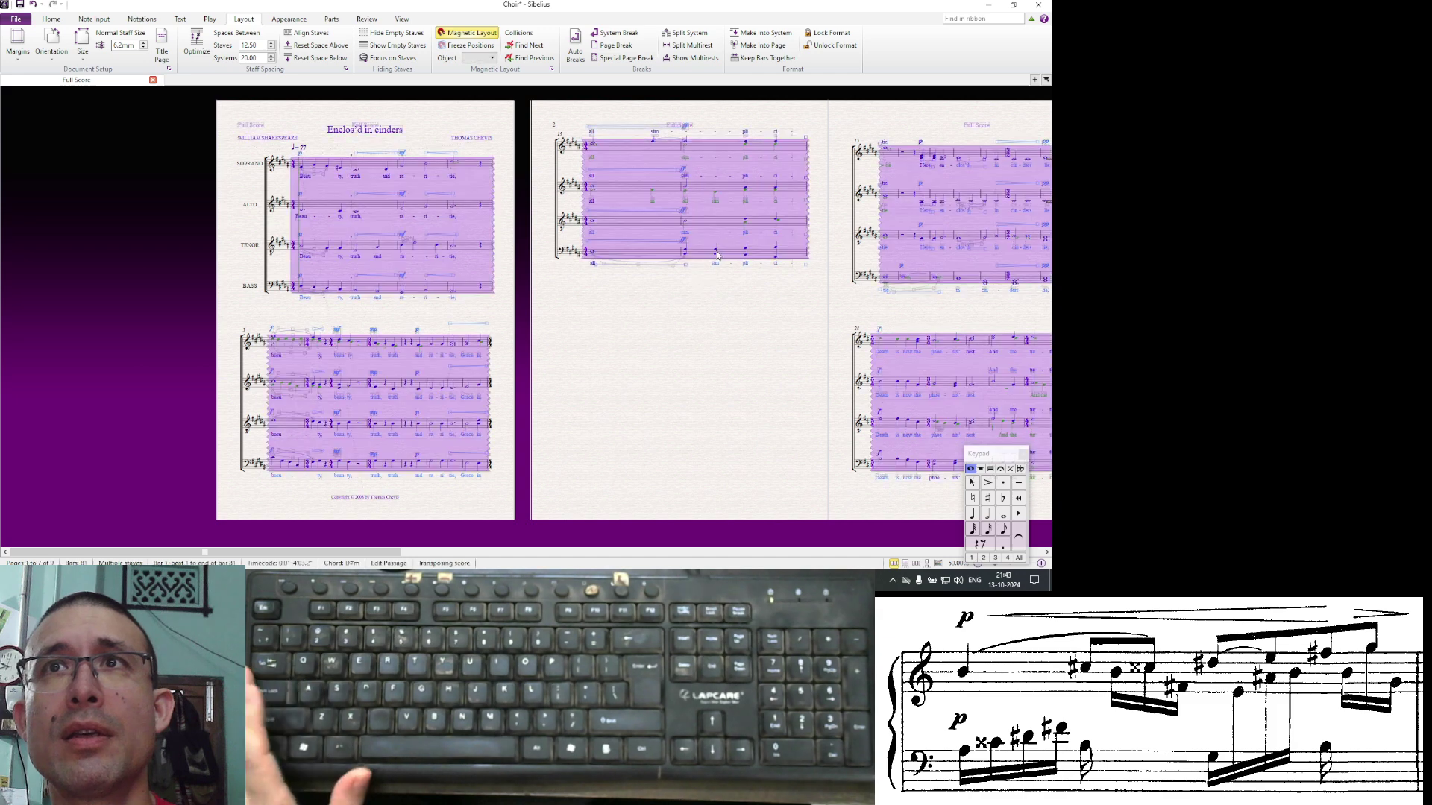
pyautogui.click(829, 47)
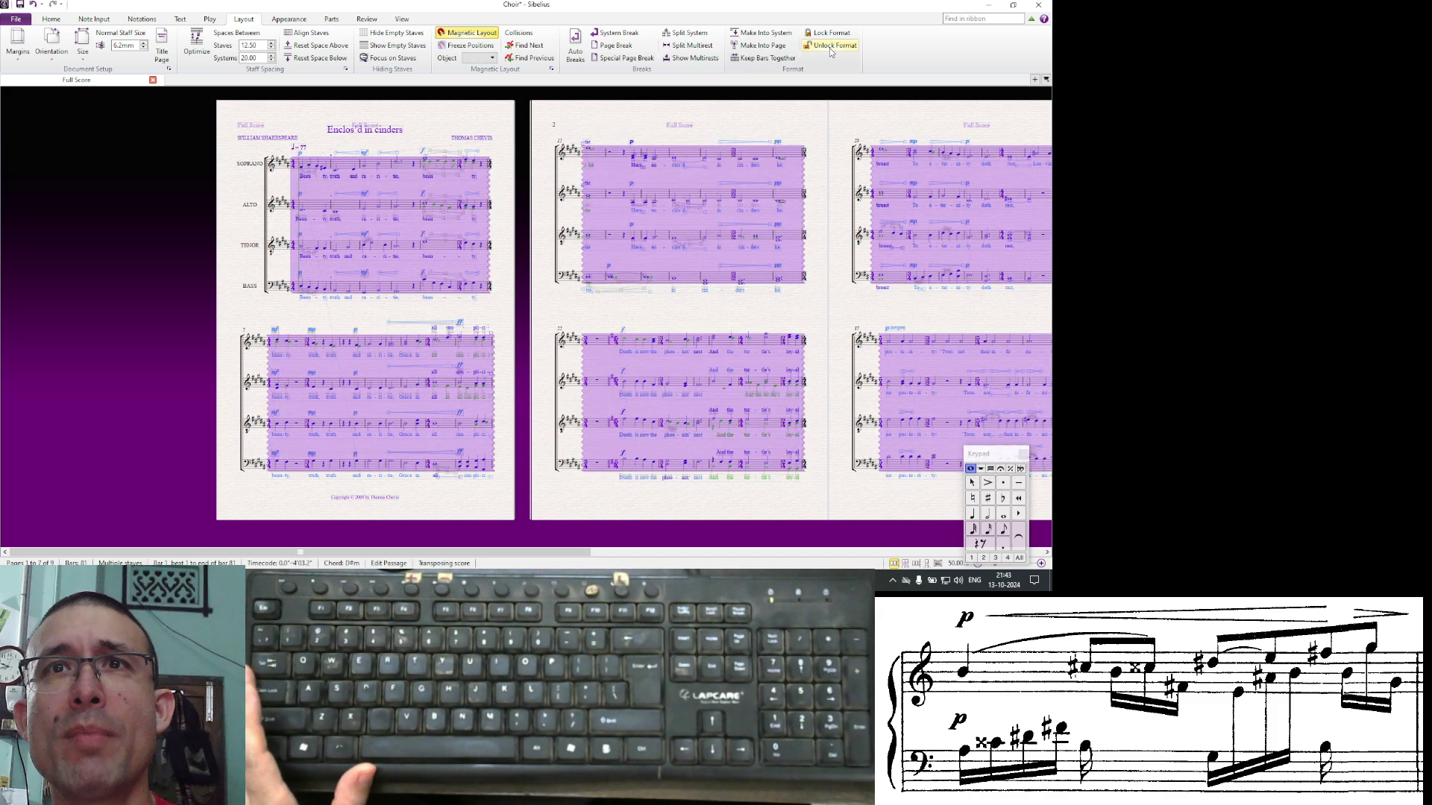
pyautogui.click(640, 318)
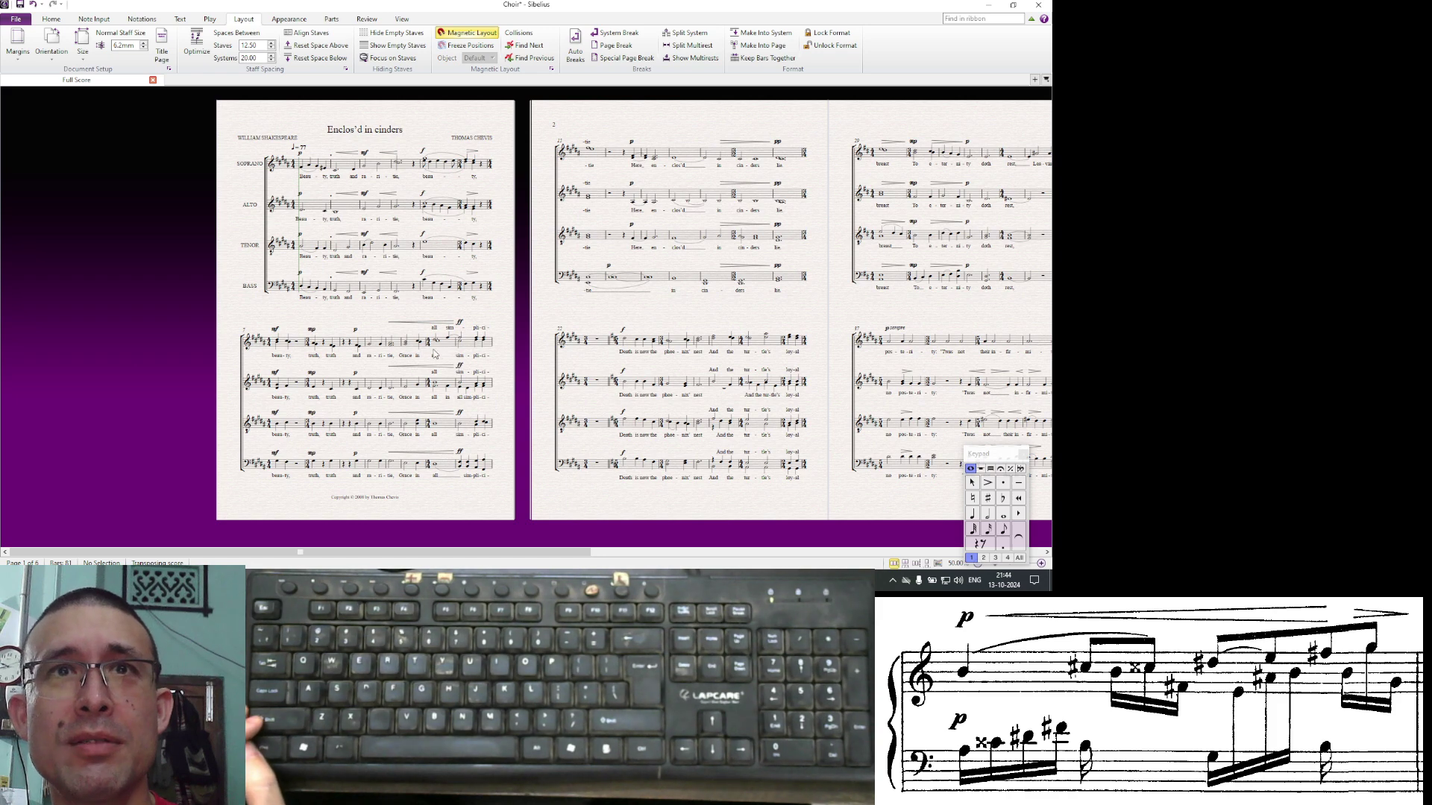
# Step: Add a page break after the 'Grace in' bar so page 2 opens with 'all simplici-'
pyautogui.scroll(2, 428, 347)
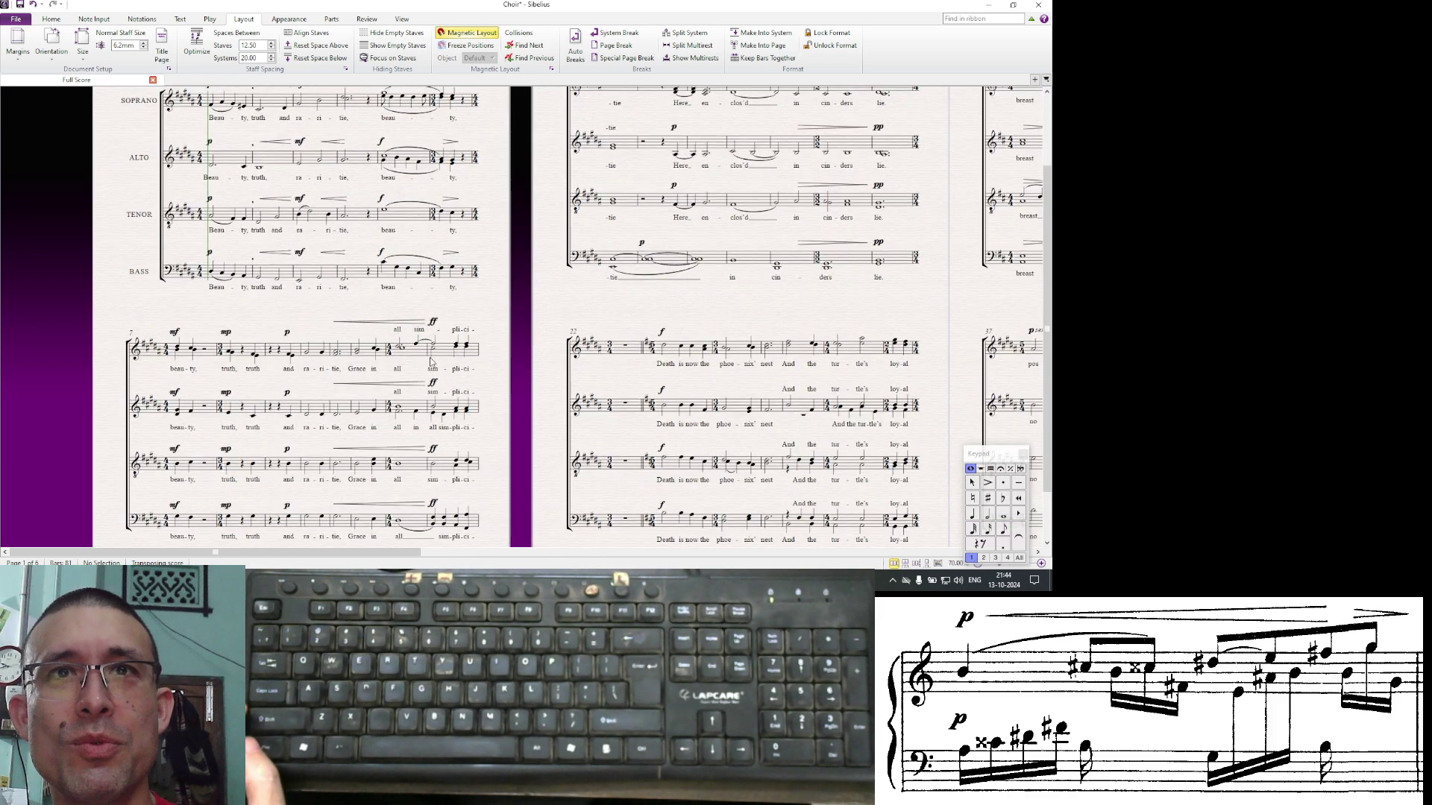
pyautogui.click(387, 354)
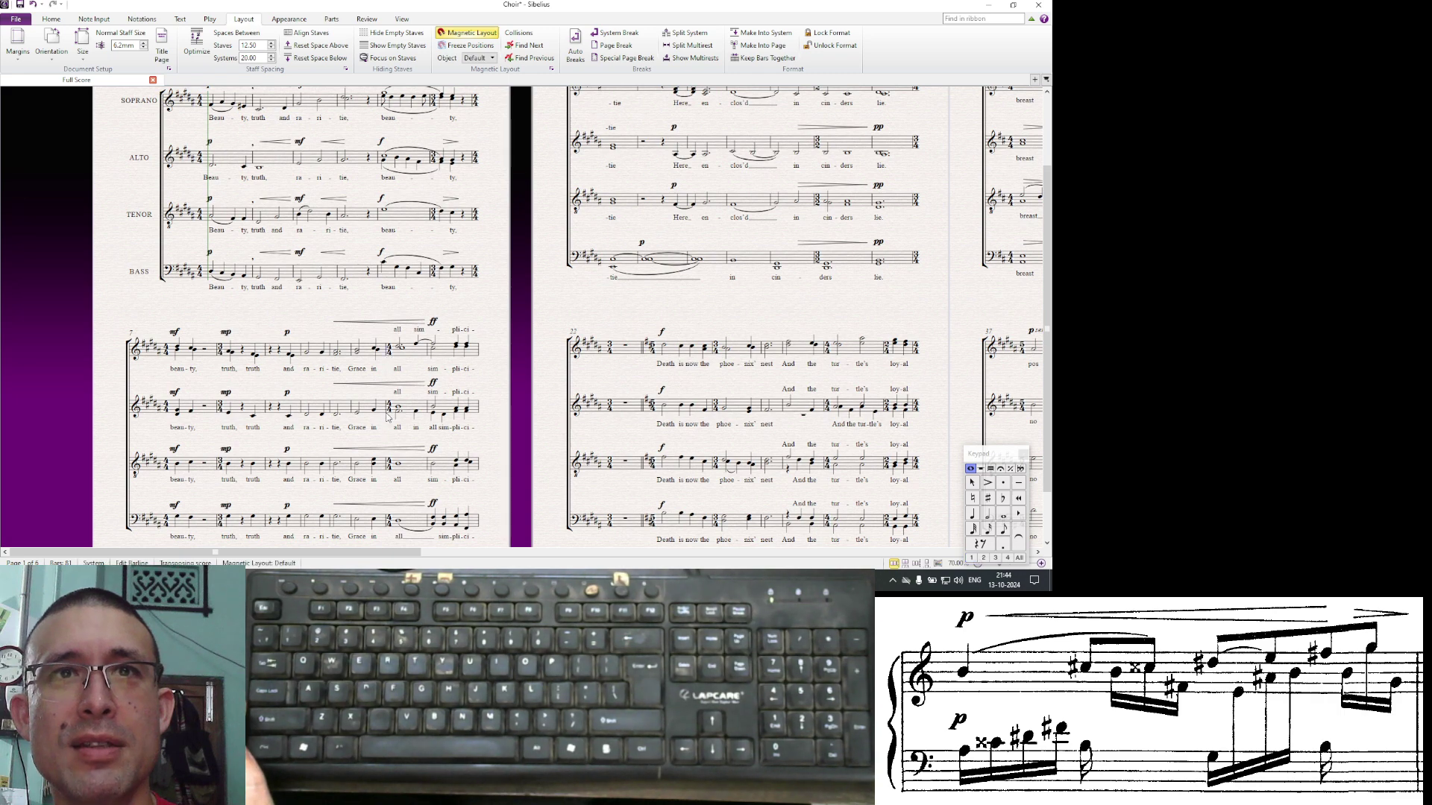
pyautogui.scroll(2, 386, 413)
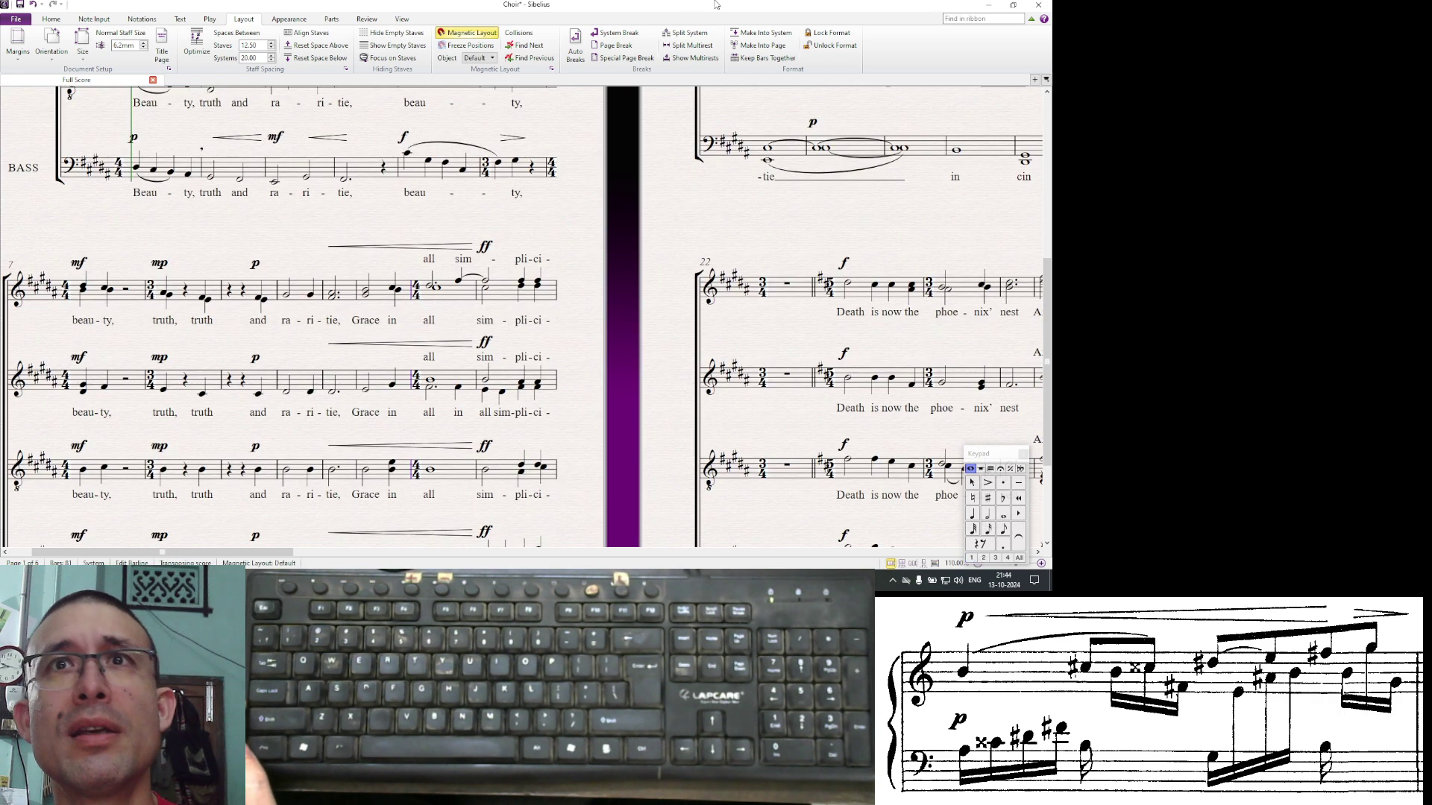
pyautogui.click(617, 47)
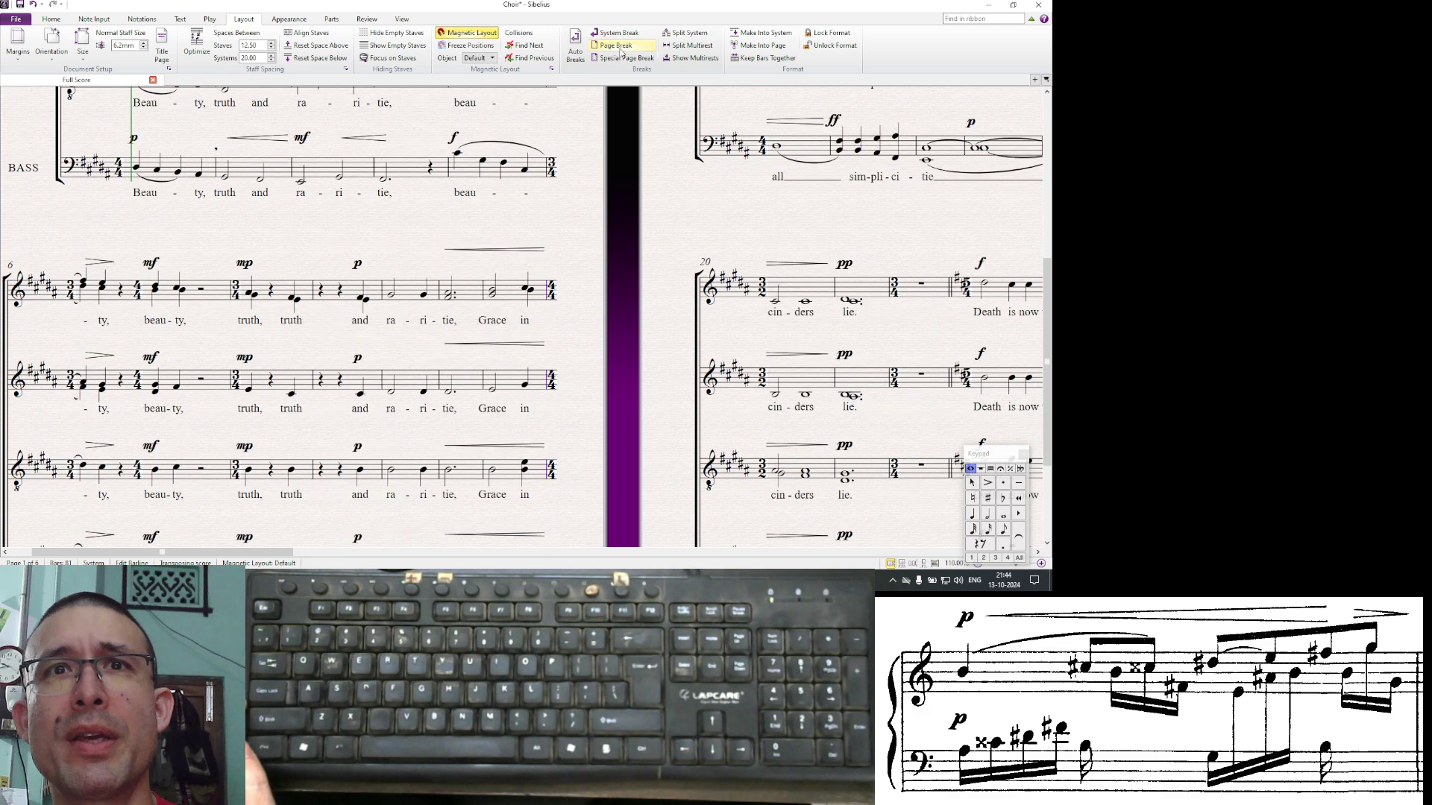
pyautogui.scroll(-4, 582, 326)
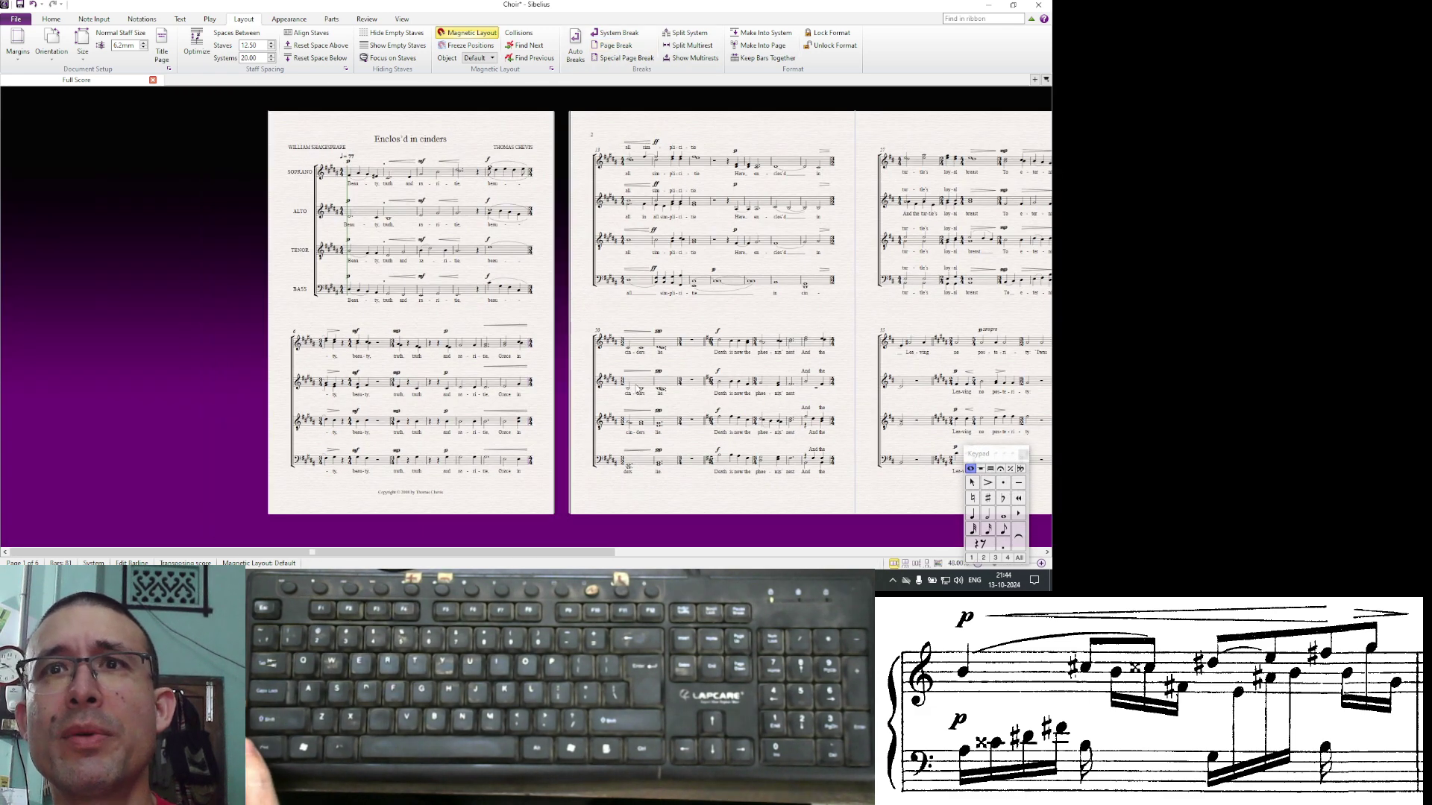